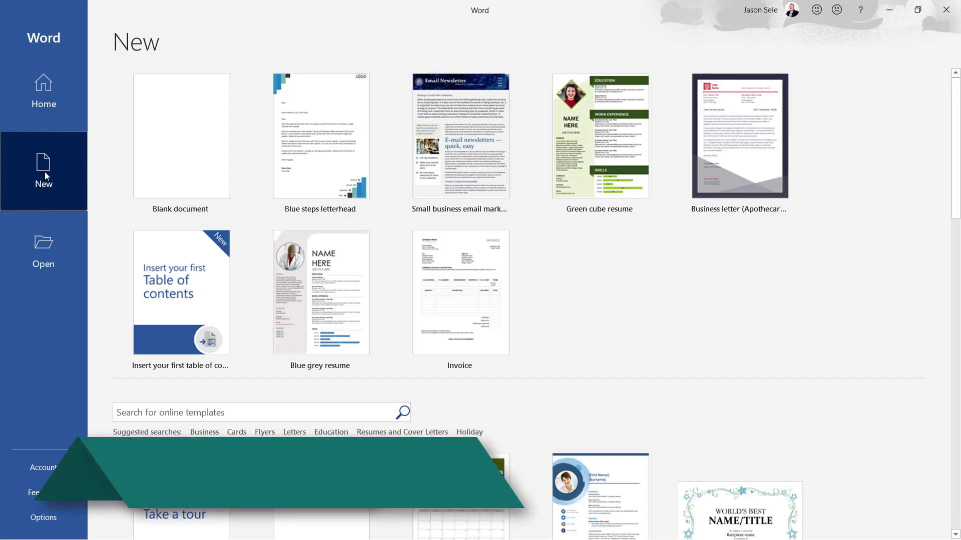
- Create a Blue steps letterhead letter and fill in the date and greeting name
click(318, 165)
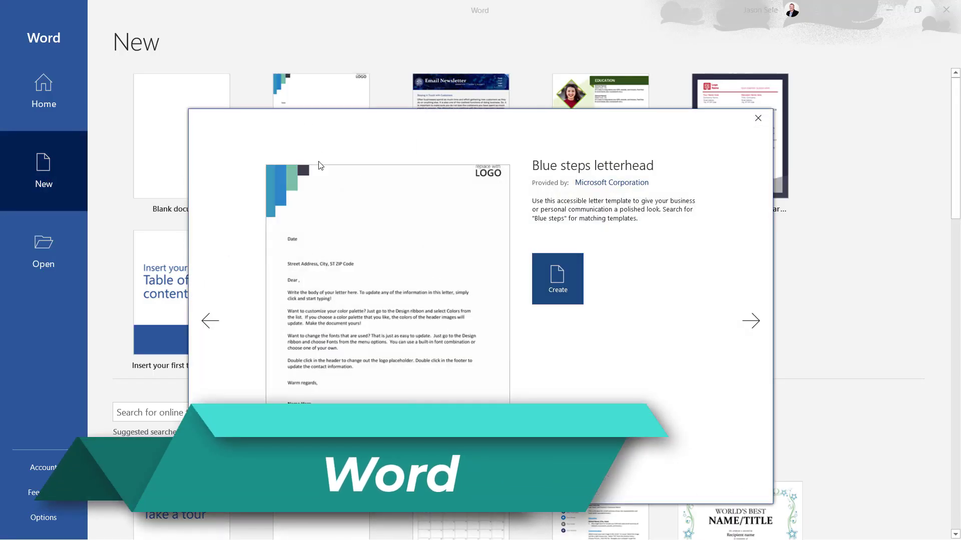
click(558, 278)
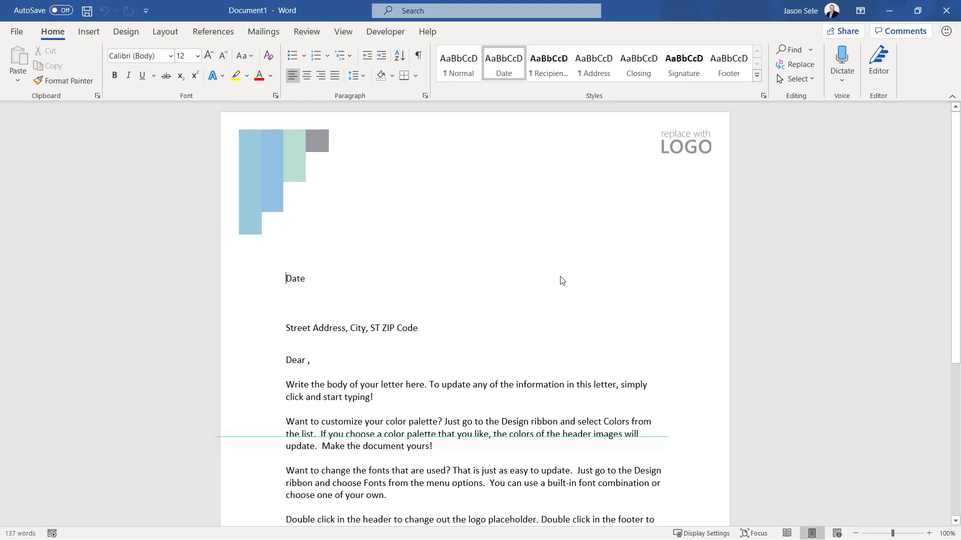
click(295, 278)
text(09/1)
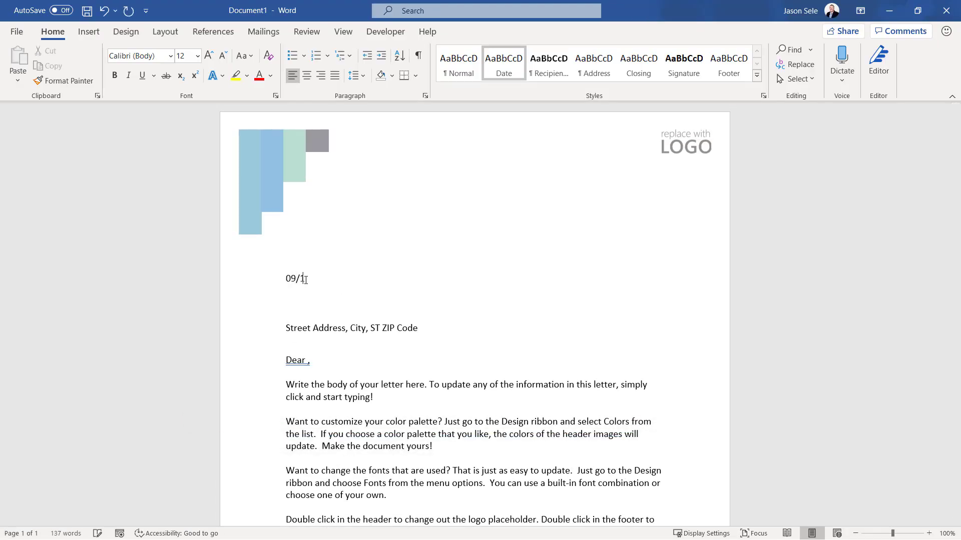
text(0)
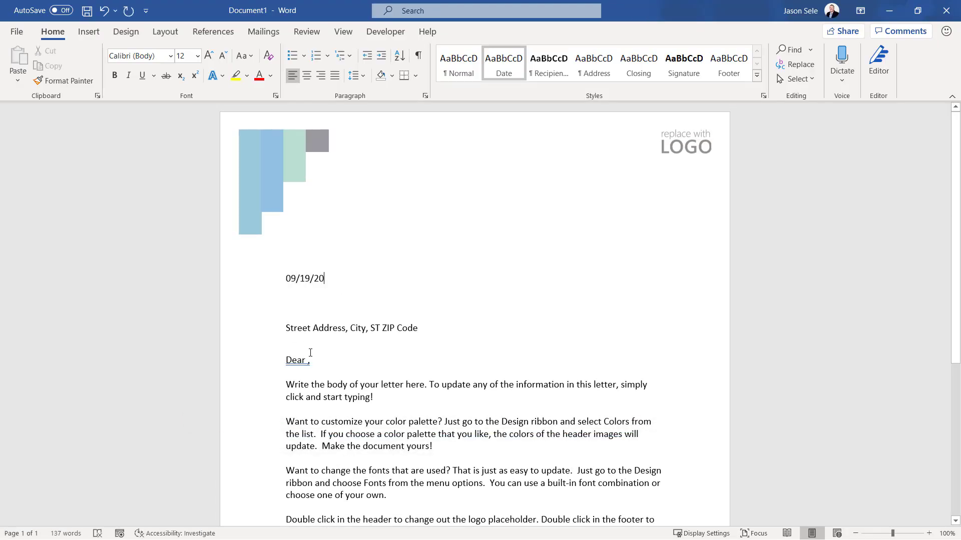
click(308, 361)
text(John)
- Replace the header logo placeholder with the stock city skyline photo
double_click(689, 147)
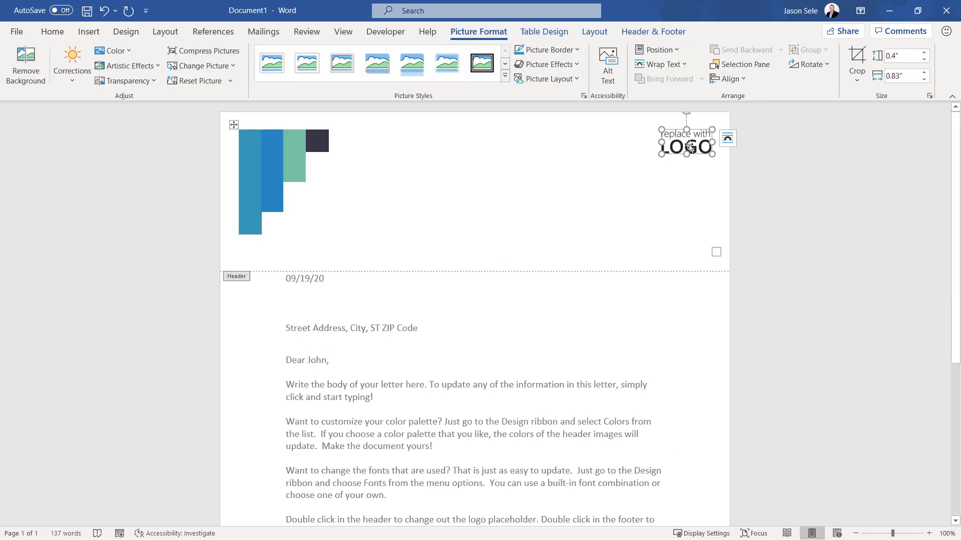
click(89, 31)
click(127, 85)
click(146, 124)
click(377, 241)
double_click(377, 240)
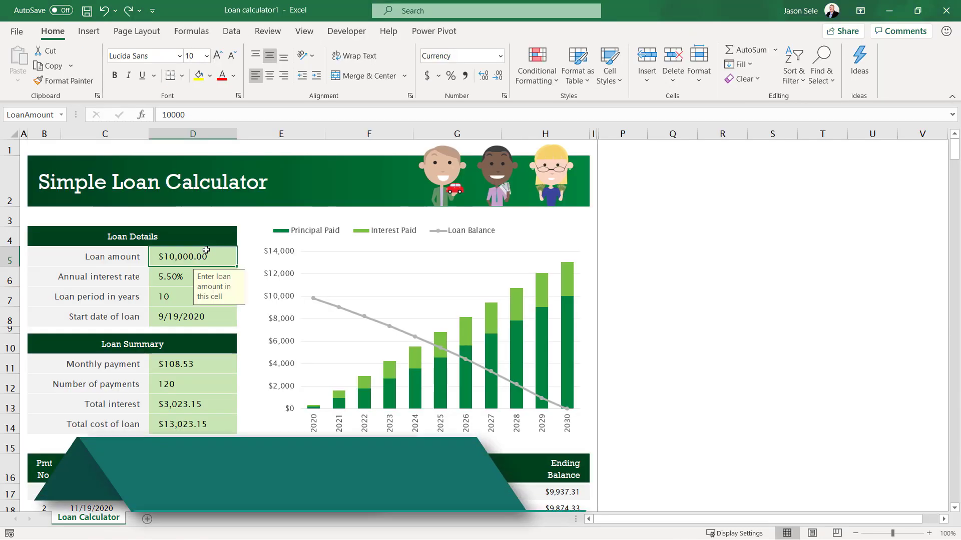
text(50000)
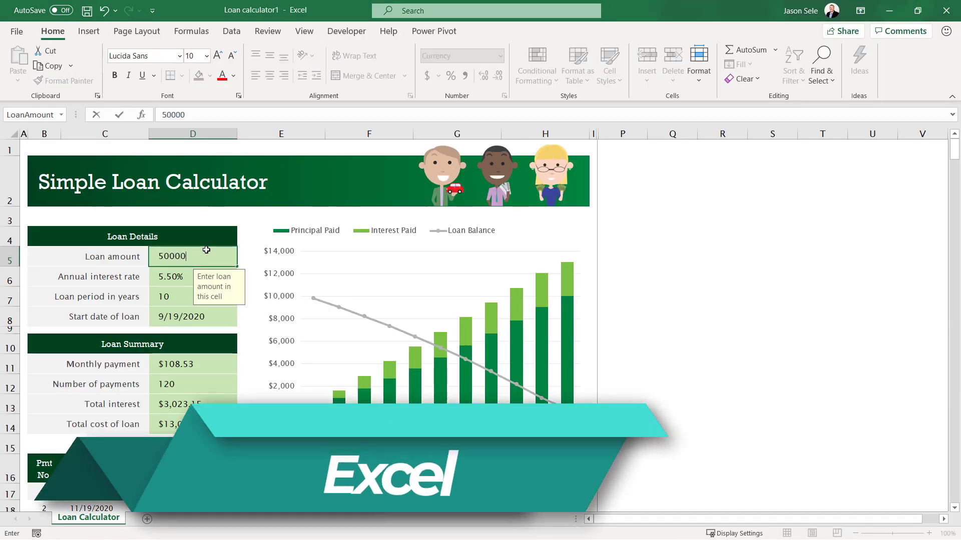
- Enter 50,000, 3.50% and 30 years, and fill the loan amount cell D5 yellow
key(Return)
text(3.)
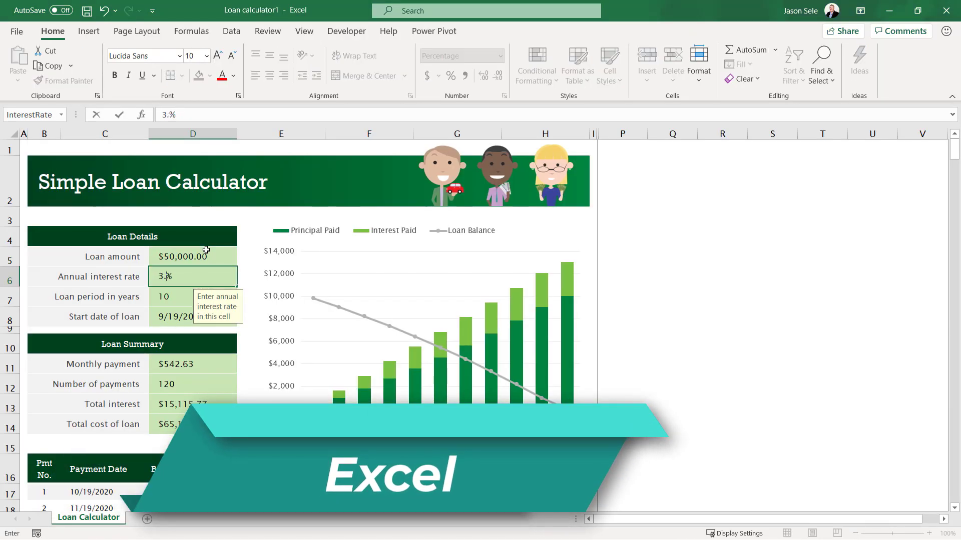
text(5)
key(Return)
text(30)
key(Return)
click(205, 256)
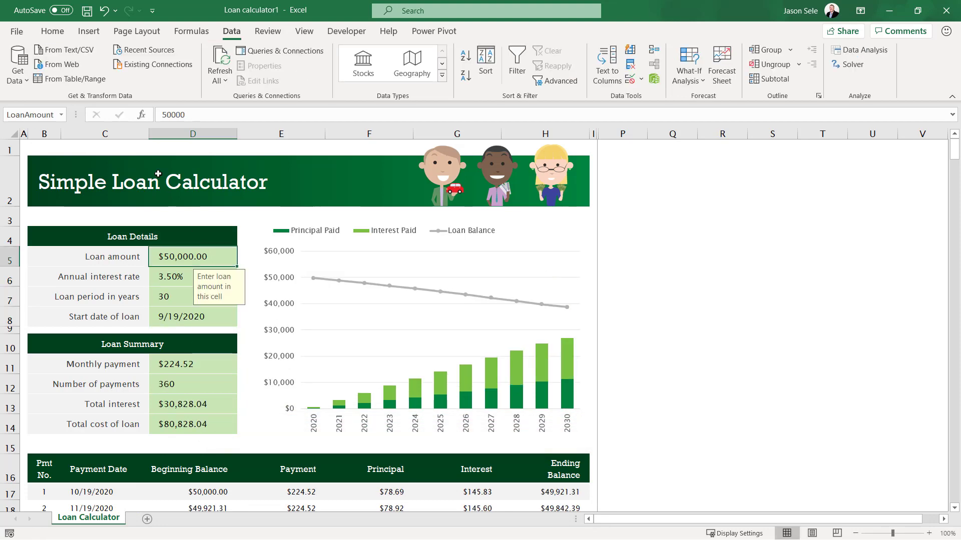
click(53, 31)
click(200, 76)
- Browse the Insert Function categories for the loan amount cell, then cancel without inserting
click(174, 114)
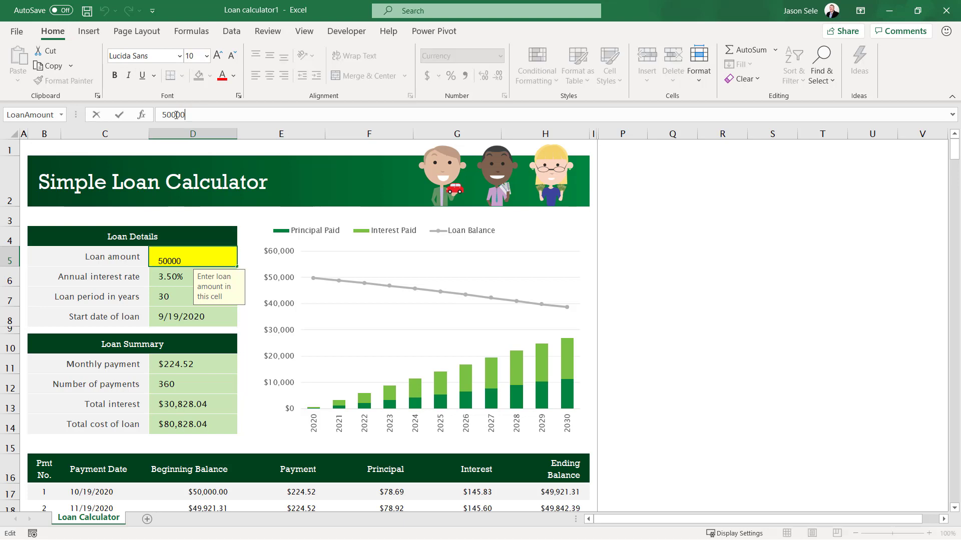
click(142, 114)
click(374, 158)
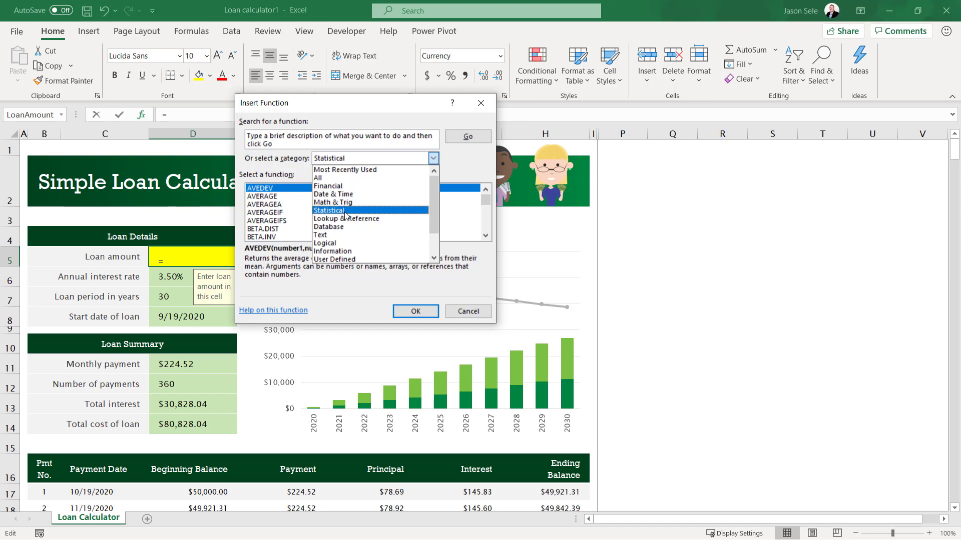
click(358, 244)
click(452, 314)
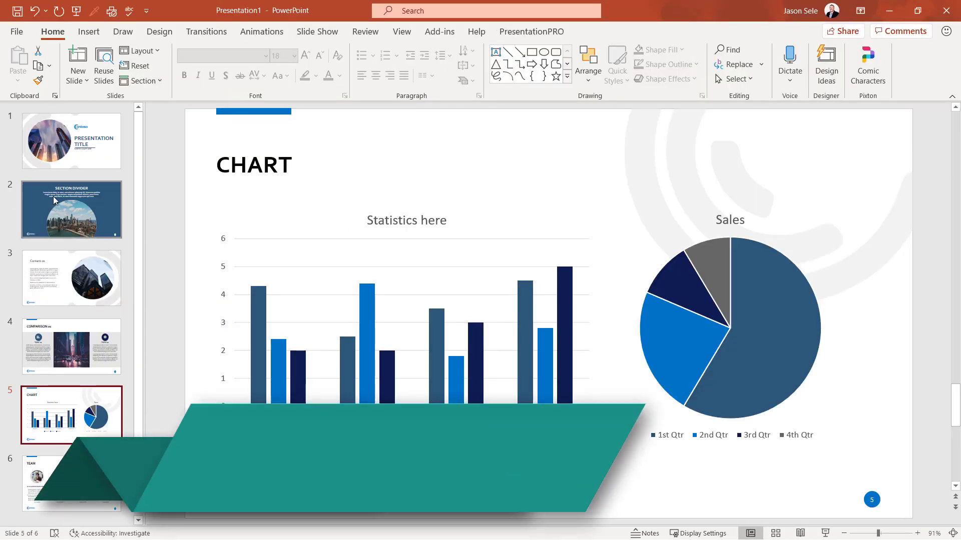
- Page through the Section Divider, third, Comparison 01 and Chart slides
click(53, 196)
click(70, 279)
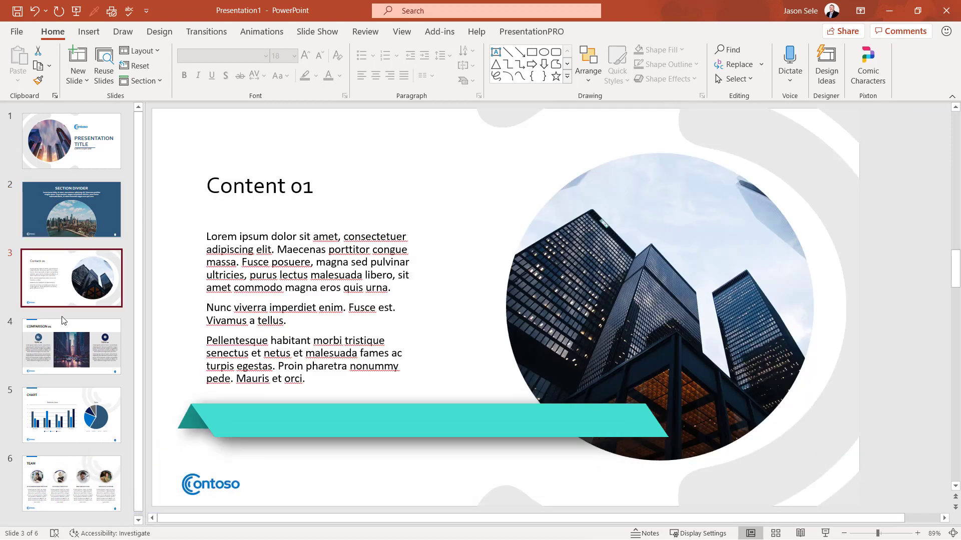
click(61, 337)
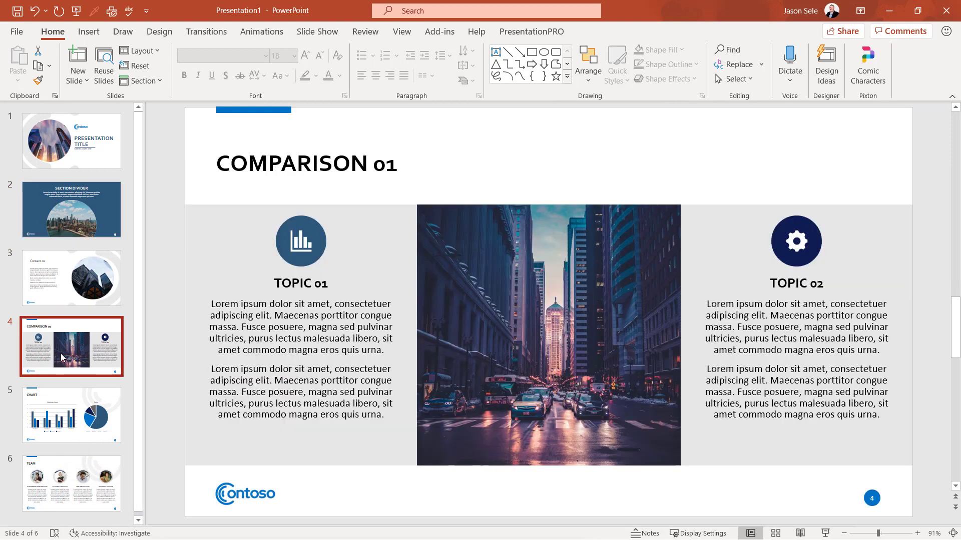
click(58, 403)
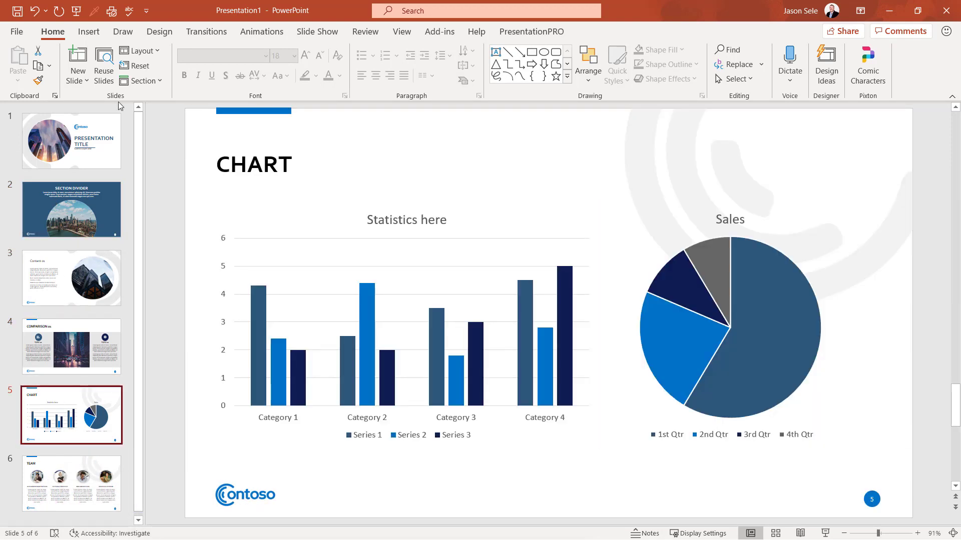
- Look over the Design, Transitions, Animations and Slide Show ribbon options
click(160, 30)
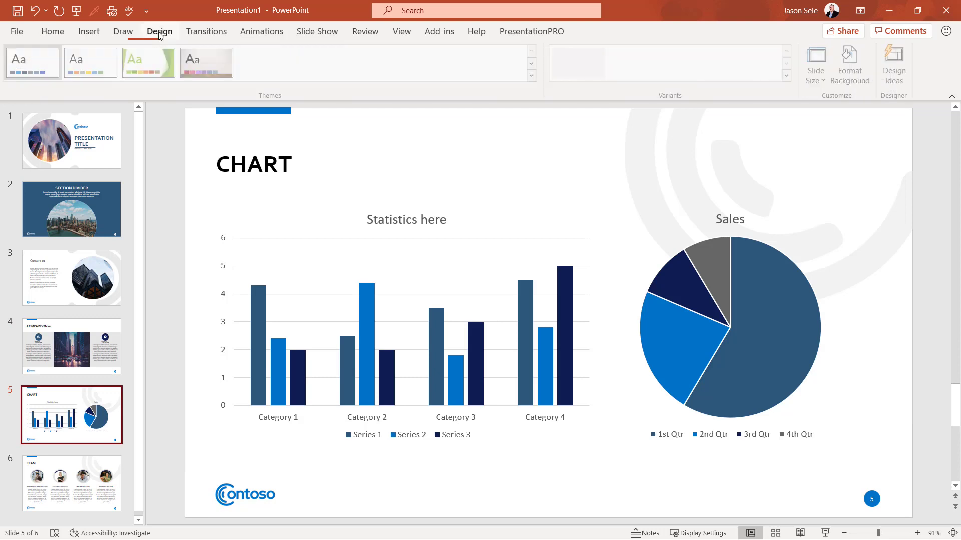
click(207, 32)
click(262, 31)
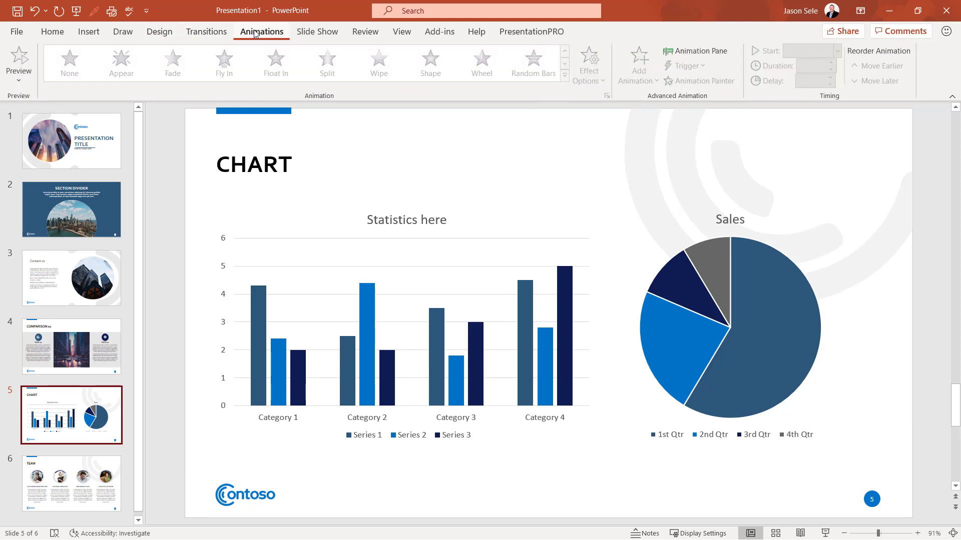
click(317, 32)
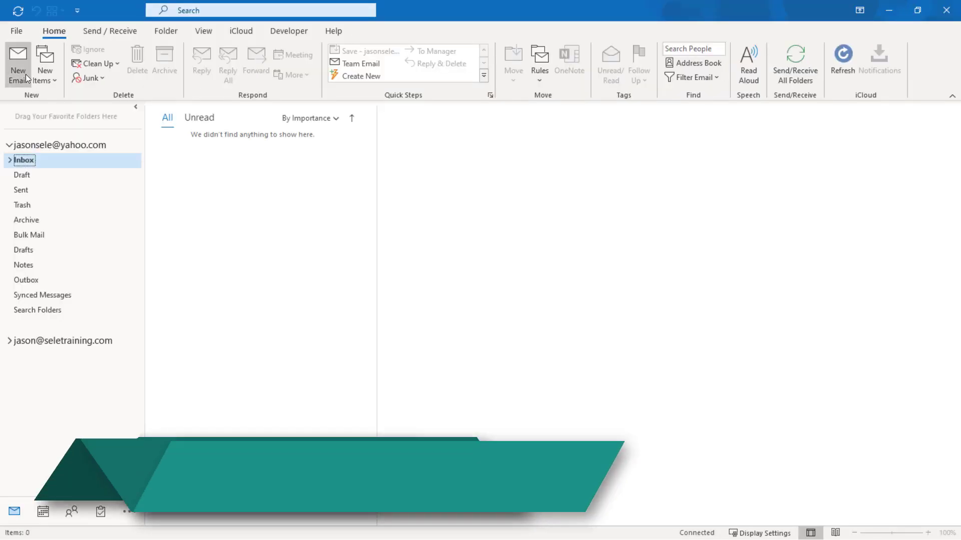
- Start a new blank email and close the draft unsent
click(25, 74)
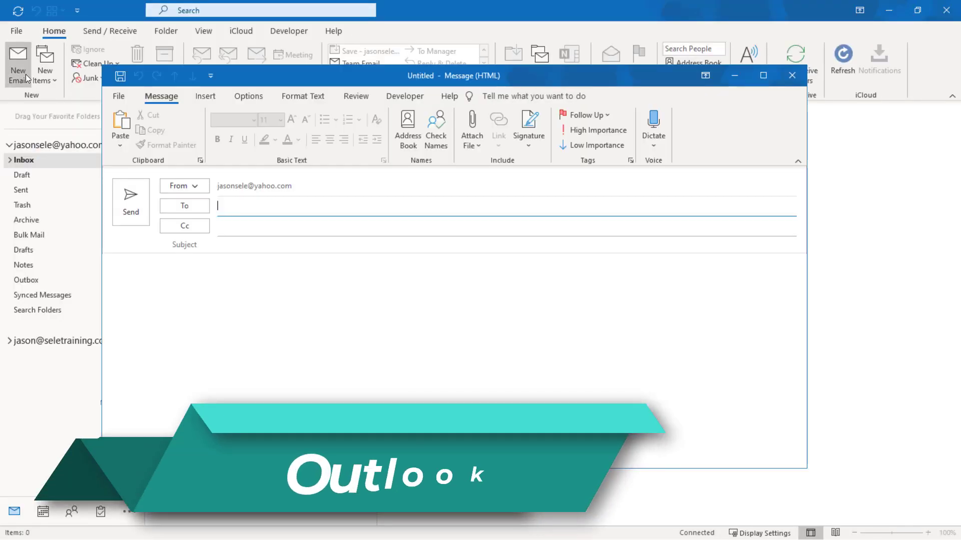
click(135, 278)
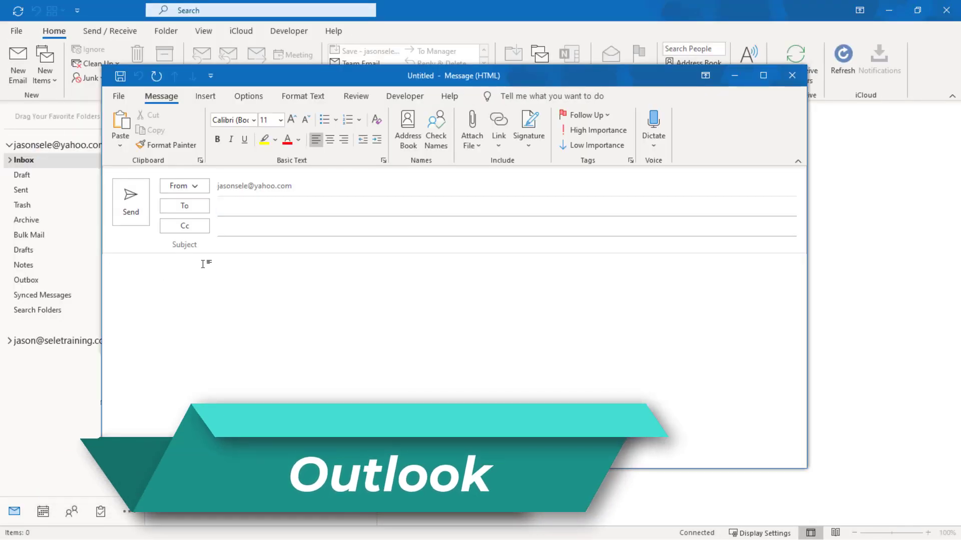
click(792, 75)
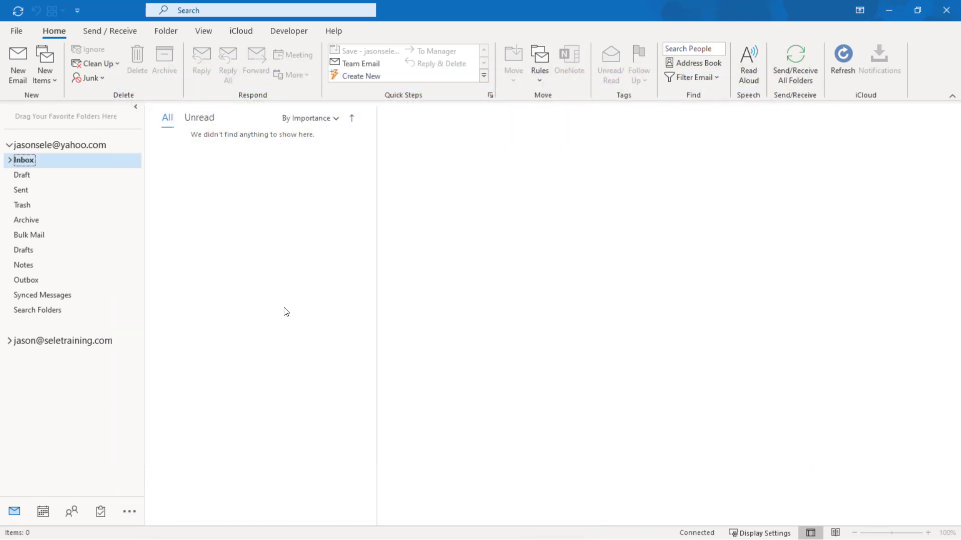
- Show the calendar in month, then week view, then the task list
click(43, 511)
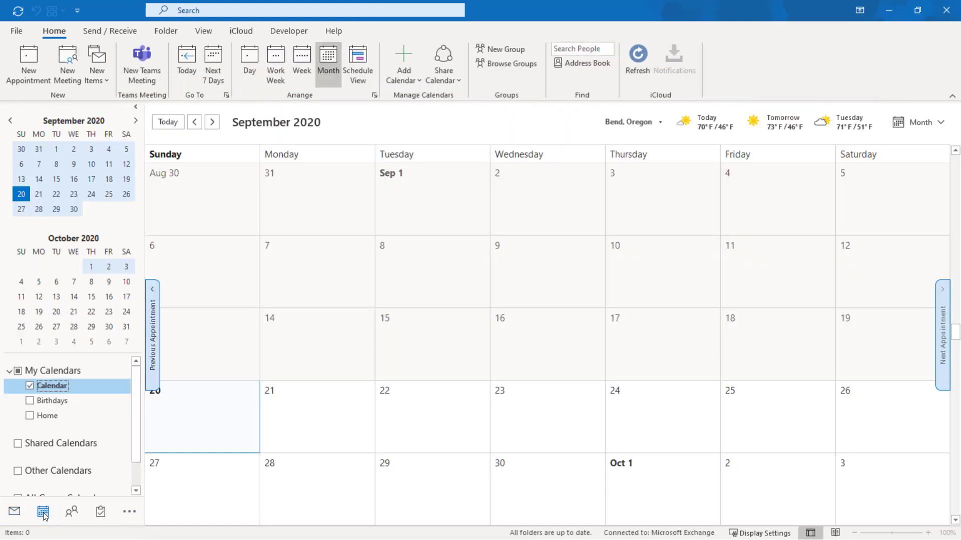
click(300, 64)
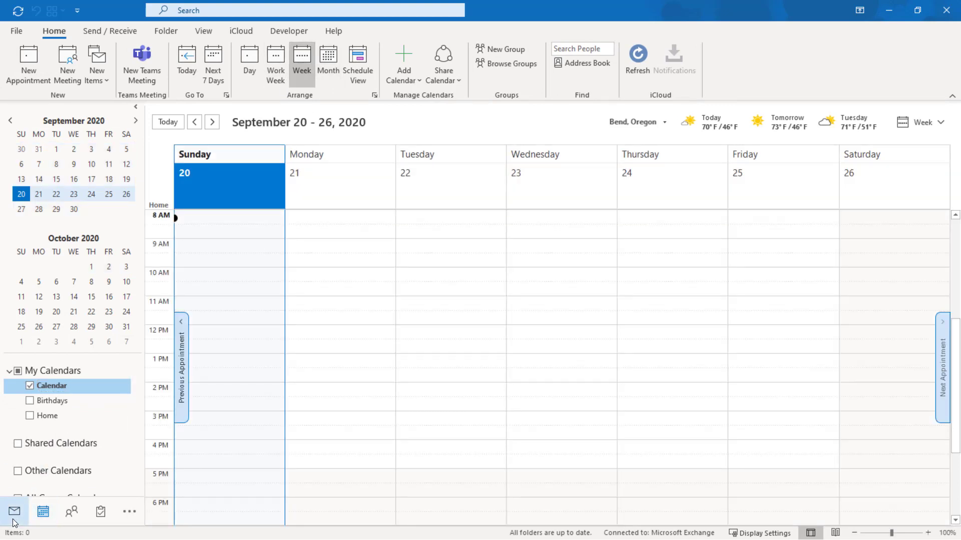
click(100, 510)
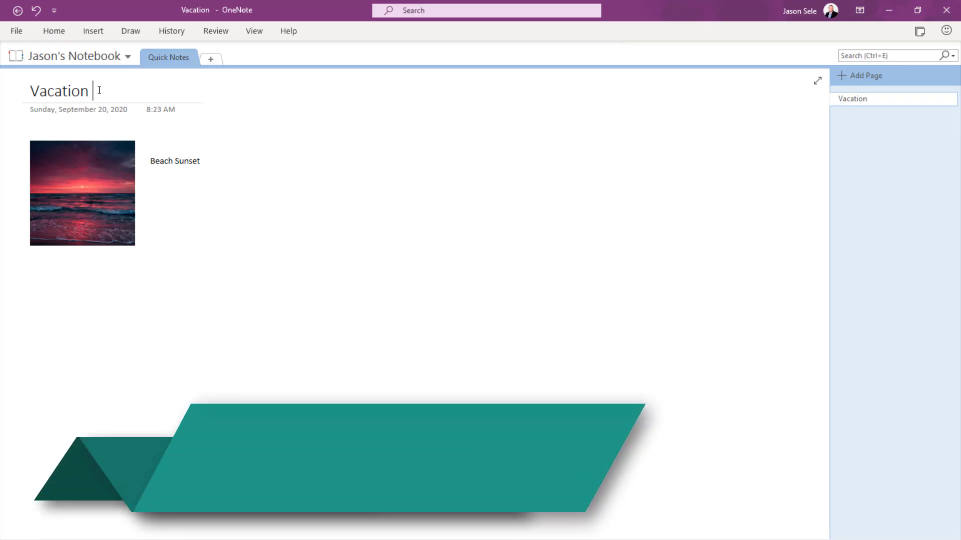
text(Trip)
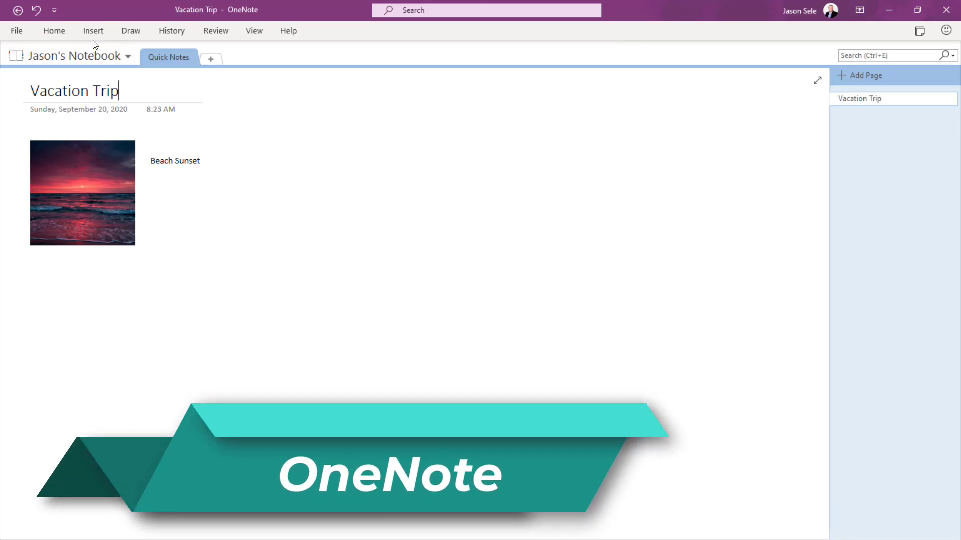
- Insert a 4x2 'Free Form' table under the beach photo and drag the Beach Sunset note below it
click(93, 31)
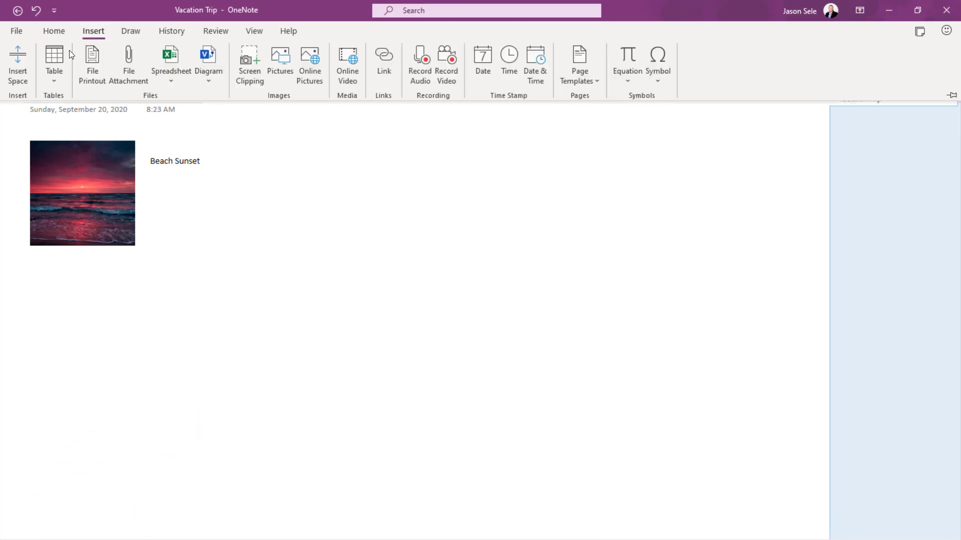
click(54, 64)
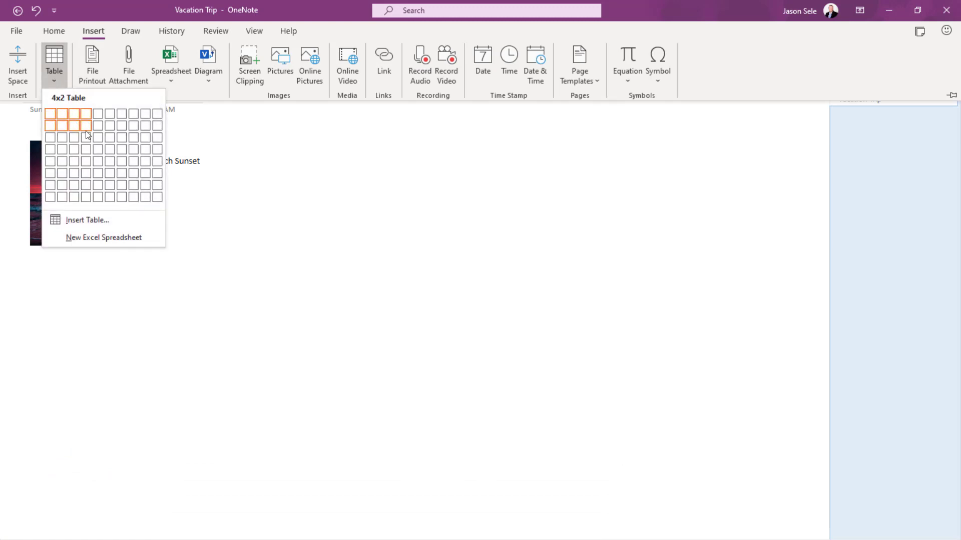
click(87, 136)
text(ee Form)
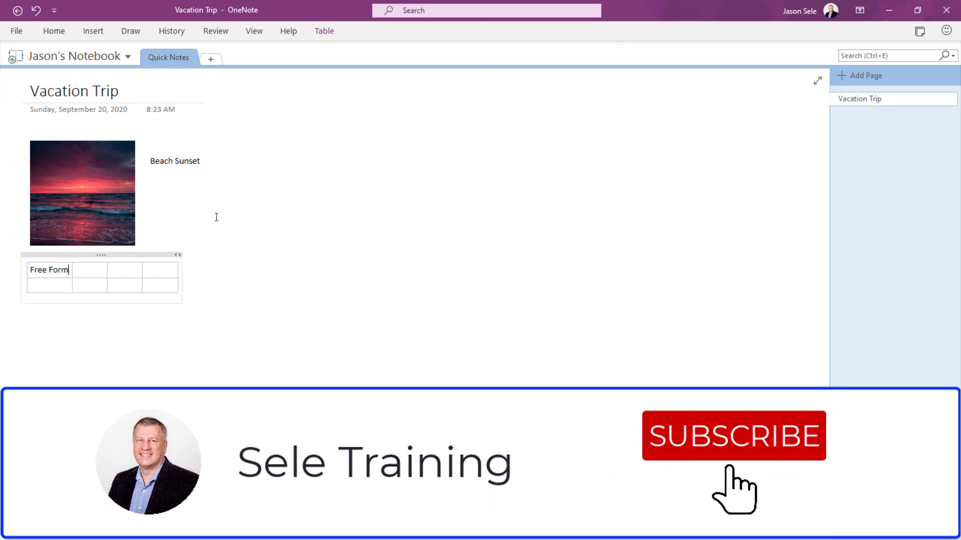
click(217, 217)
drag(172, 155, 51, 306)
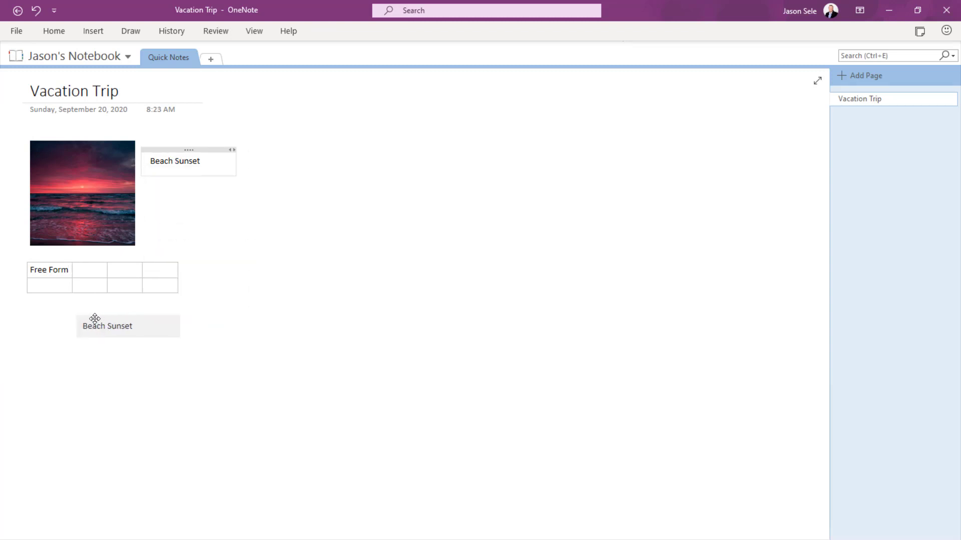
click(436, 353)
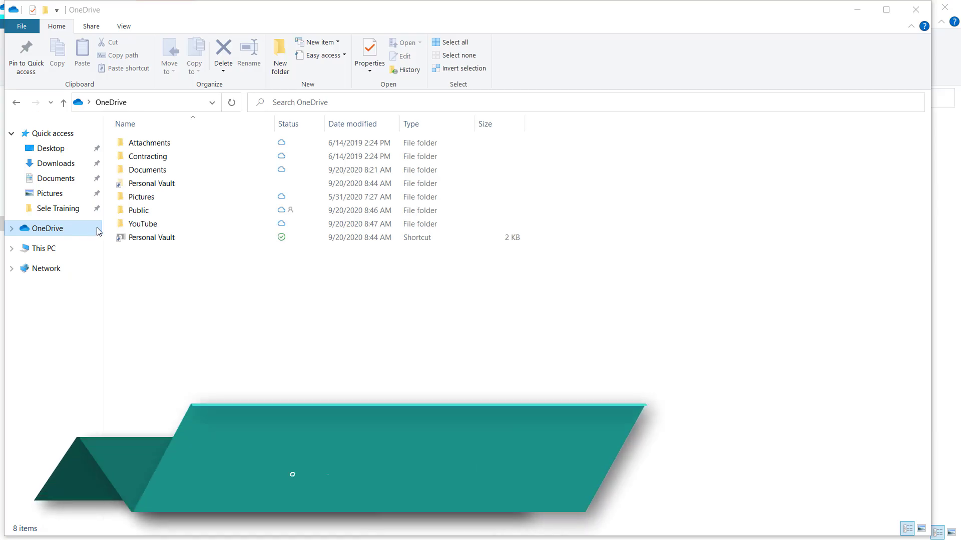
click(146, 227)
right_click(146, 228)
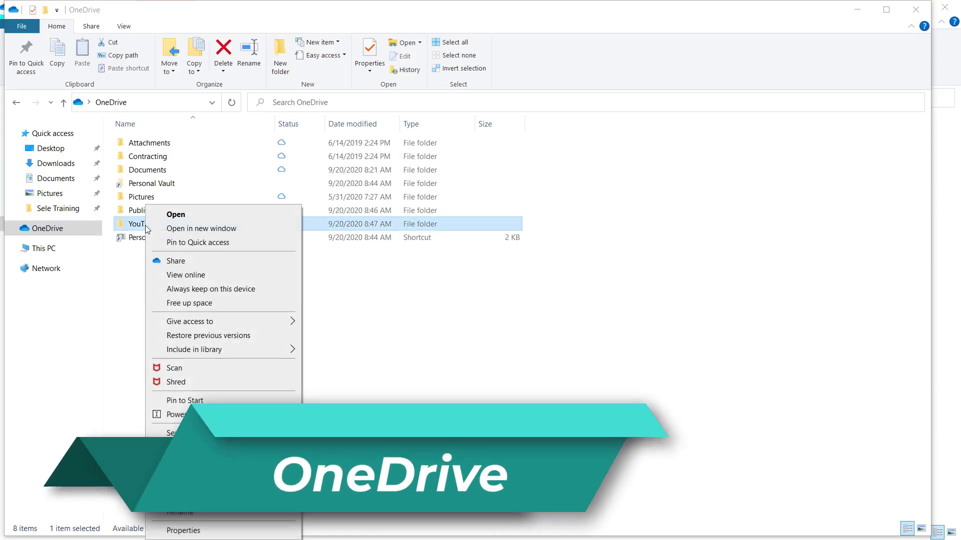
click(175, 261)
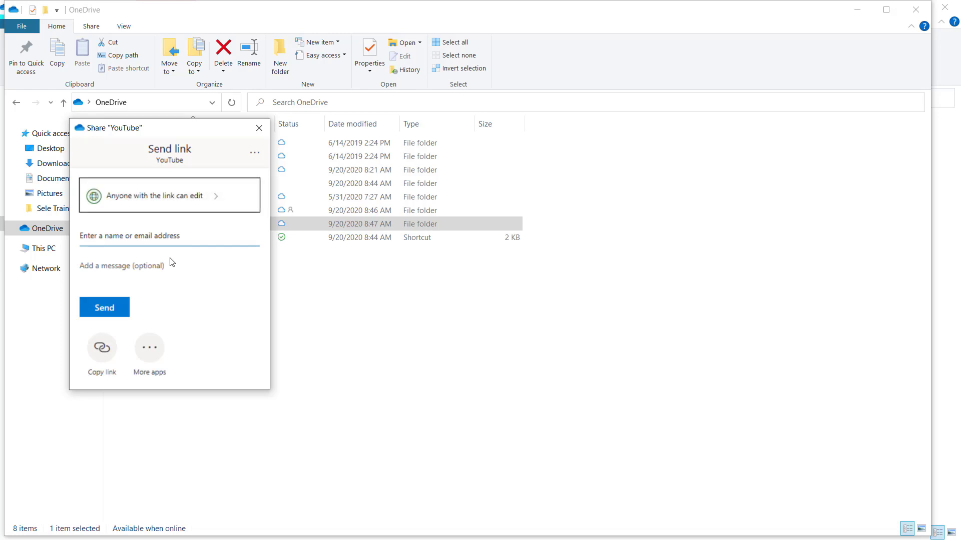
click(258, 128)
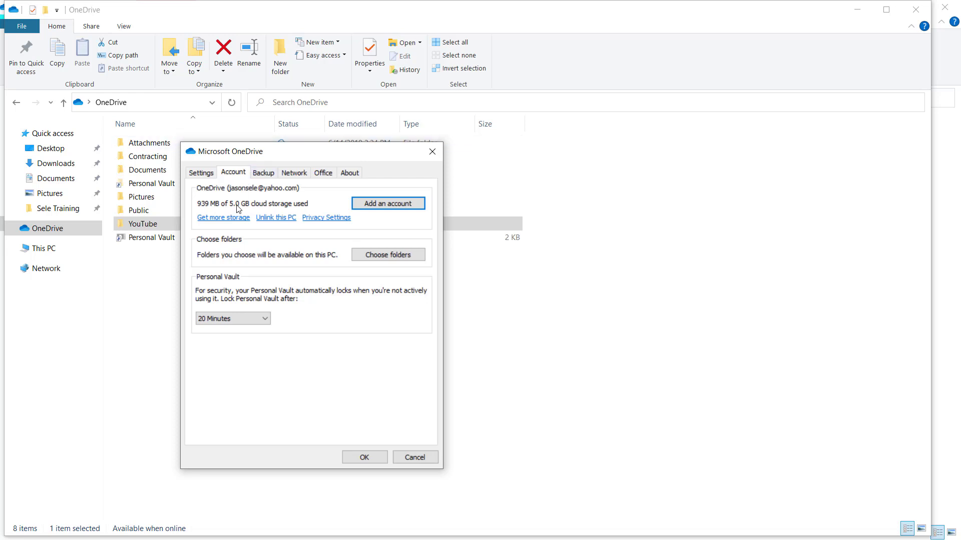
click(324, 173)
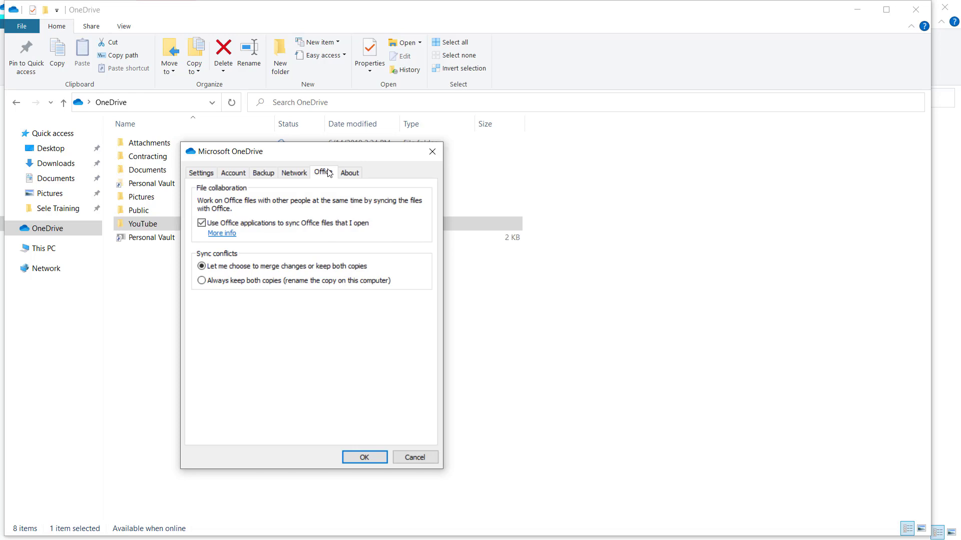
click(432, 152)
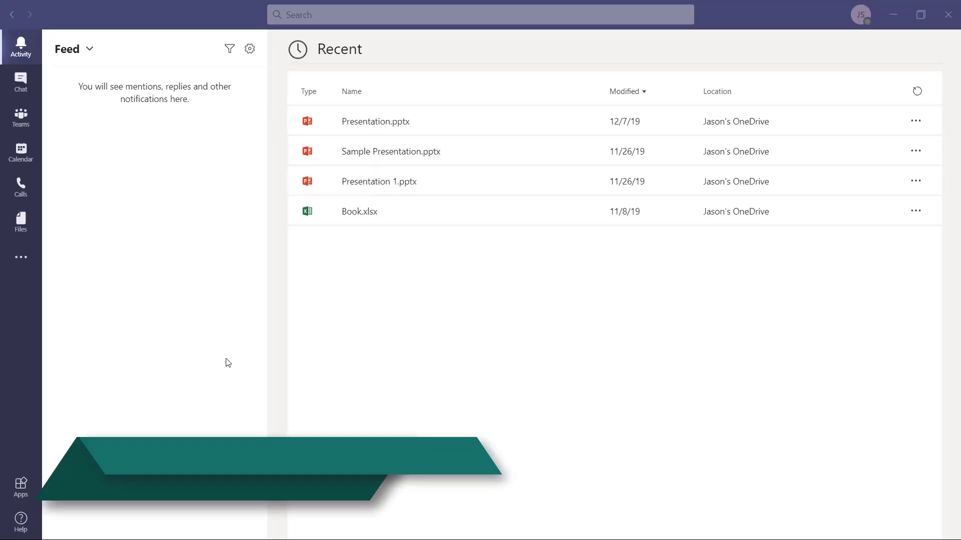
- Browse the Teams Chat, Teams and recent Files areas
click(20, 83)
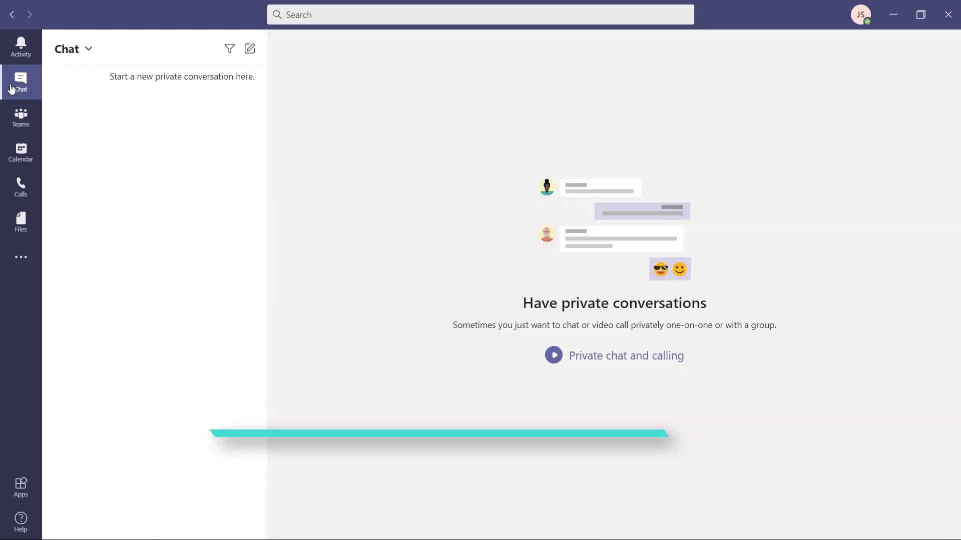
click(84, 54)
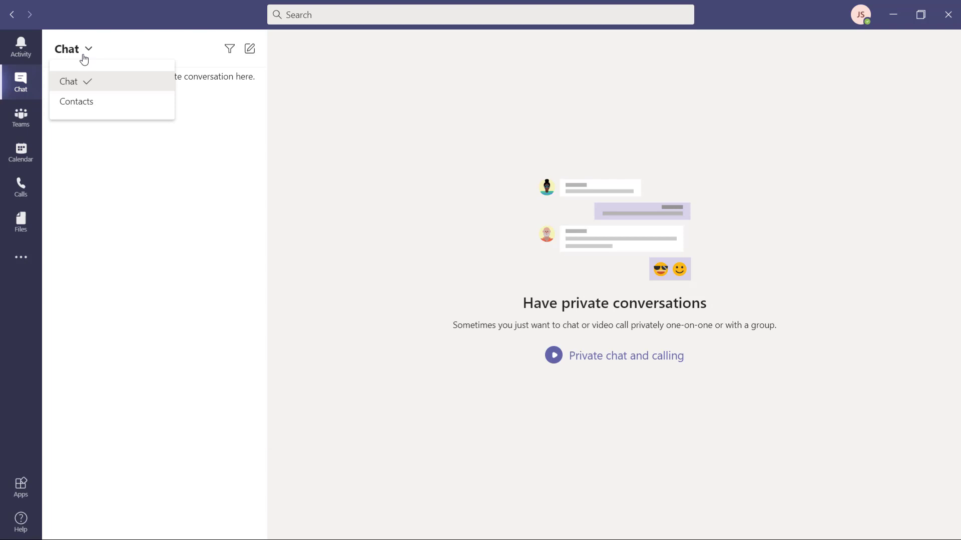
click(84, 55)
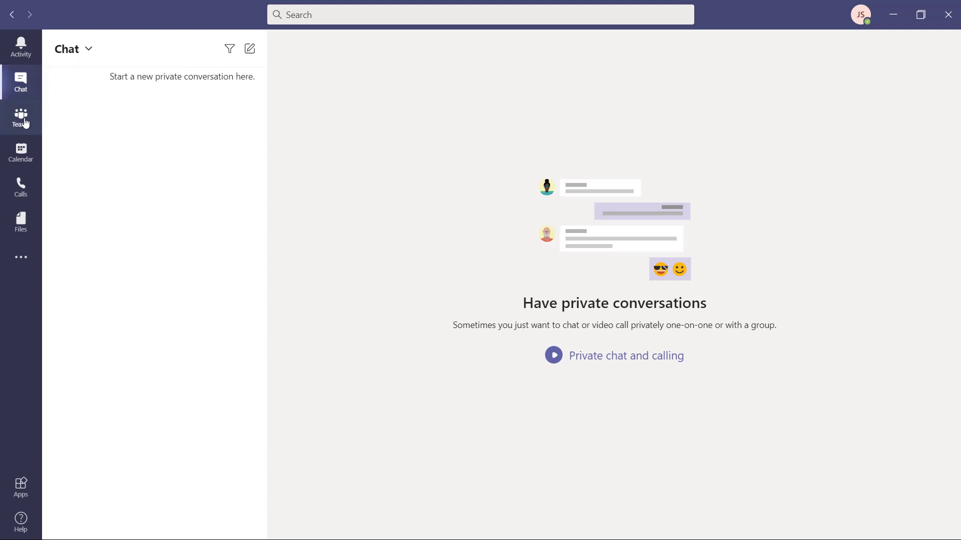
click(21, 119)
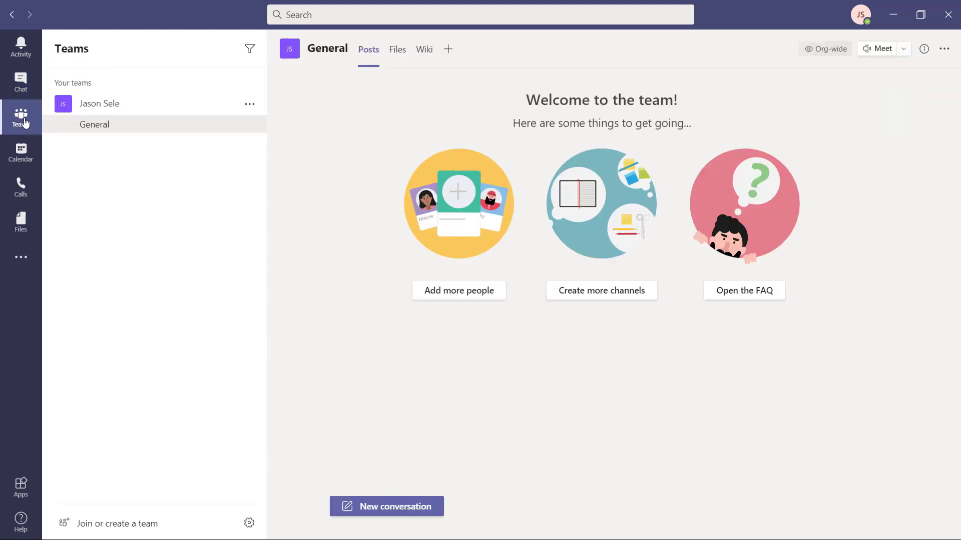
click(17, 222)
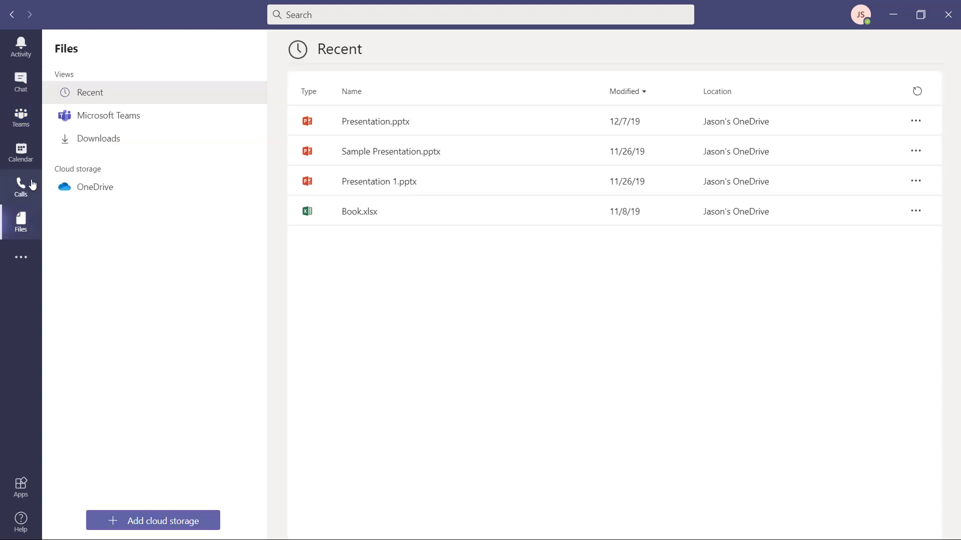
- Start a Monday 8:30 meeting from the work-week calendar, then begin a new call from Calls
click(21, 153)
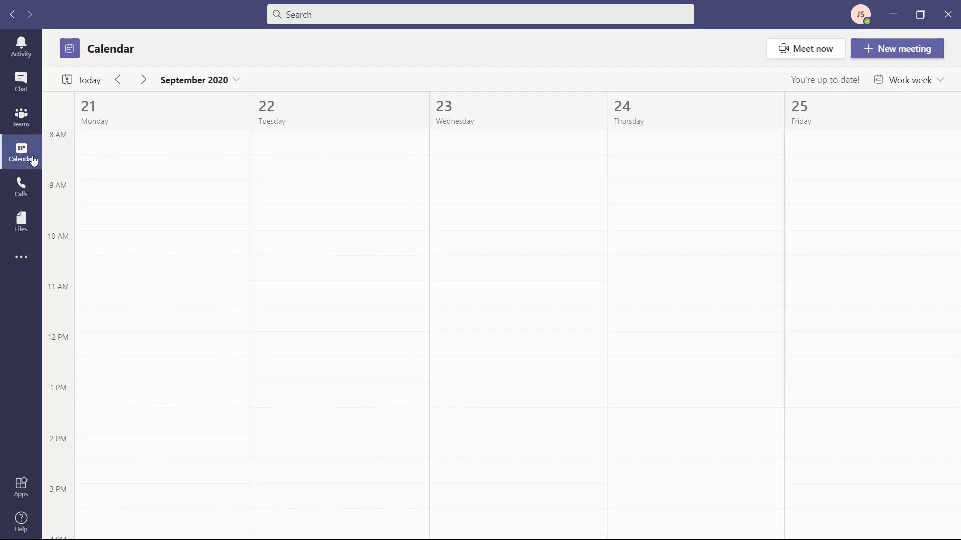
double_click(150, 167)
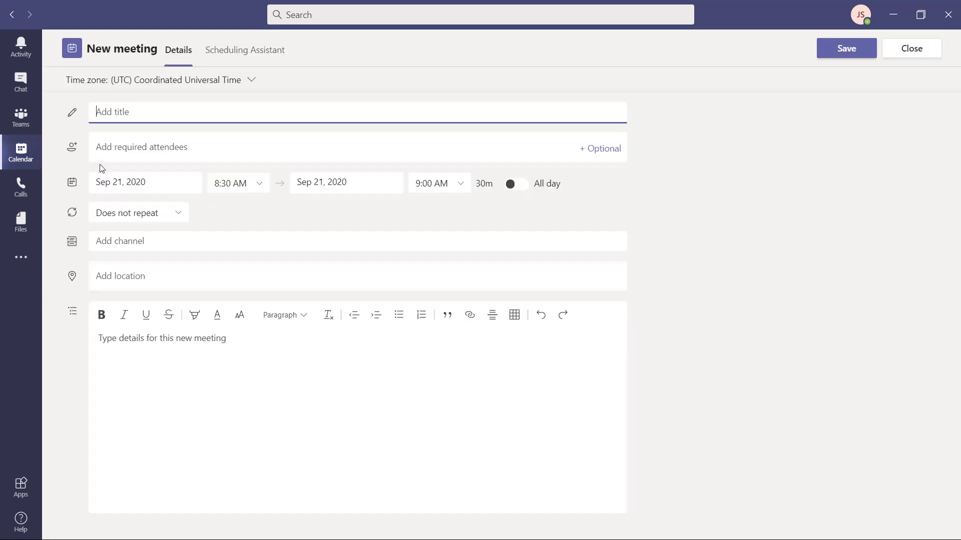
click(21, 186)
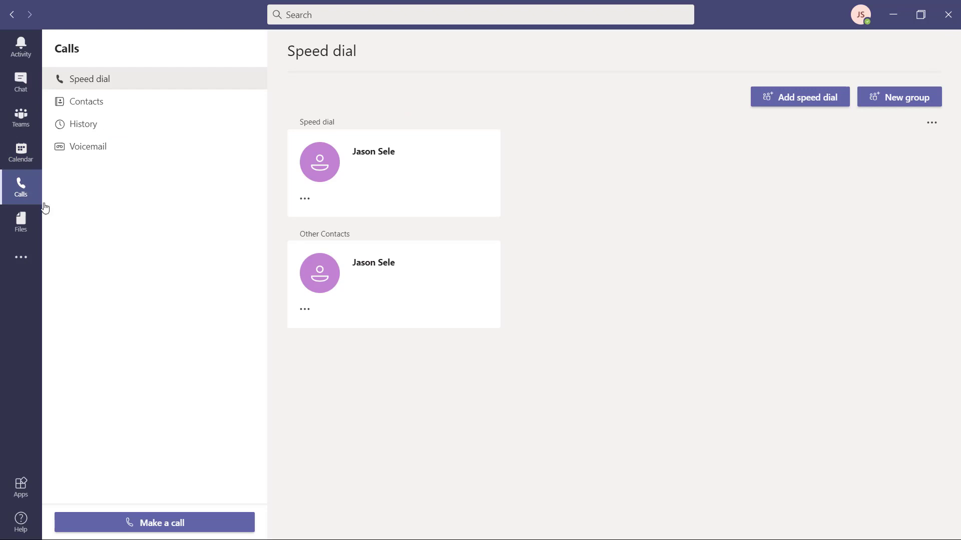
click(158, 523)
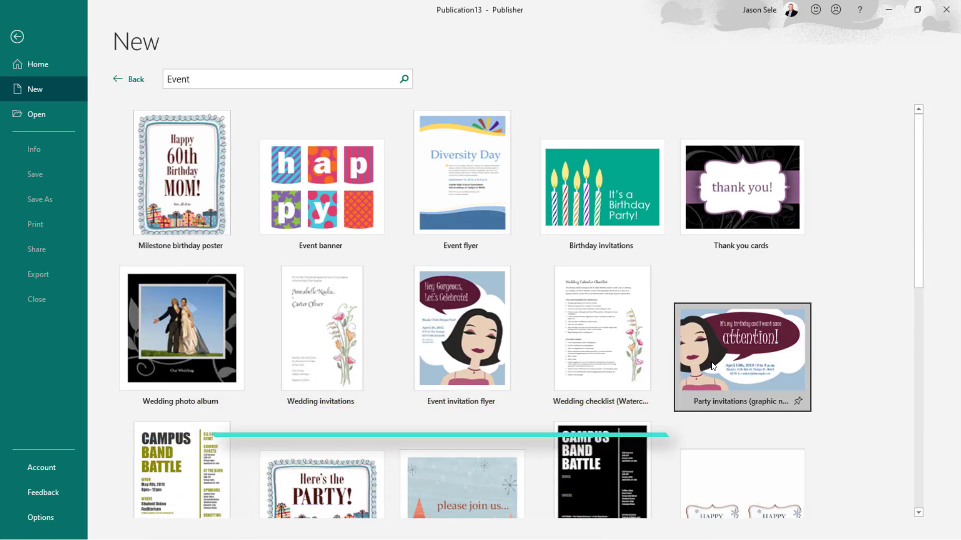
- Create the cartoon party invitation and change the top card's year from 2013 to 2020
click(742, 349)
click(557, 312)
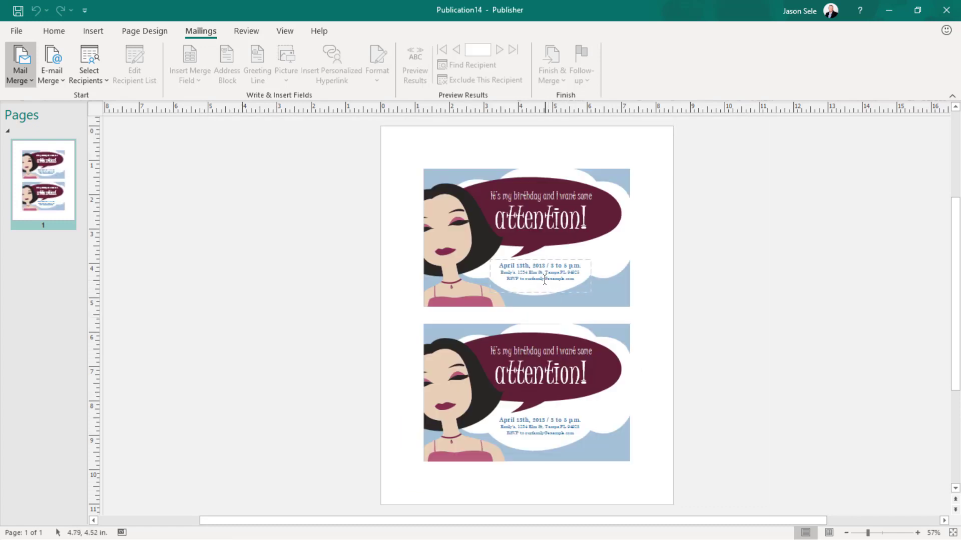
double_click(540, 266)
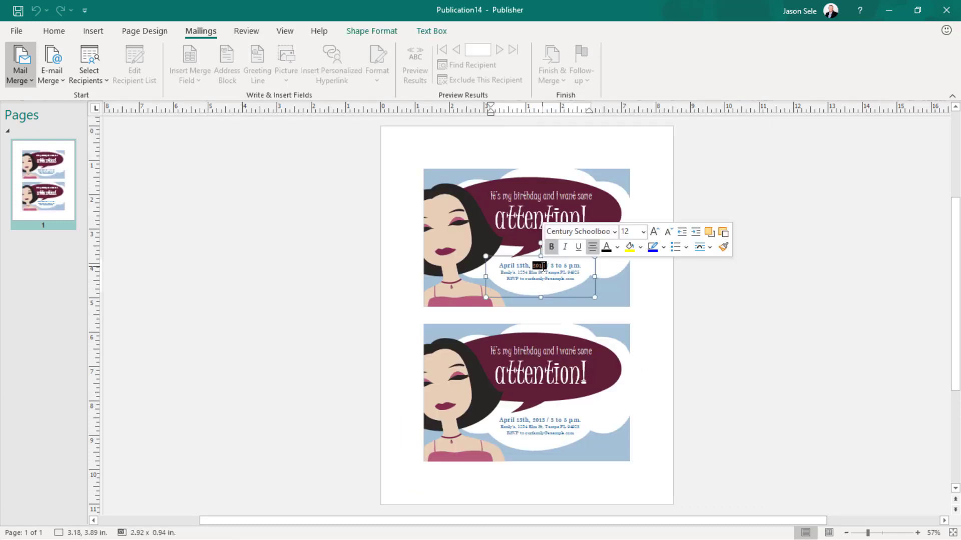
text(2020)
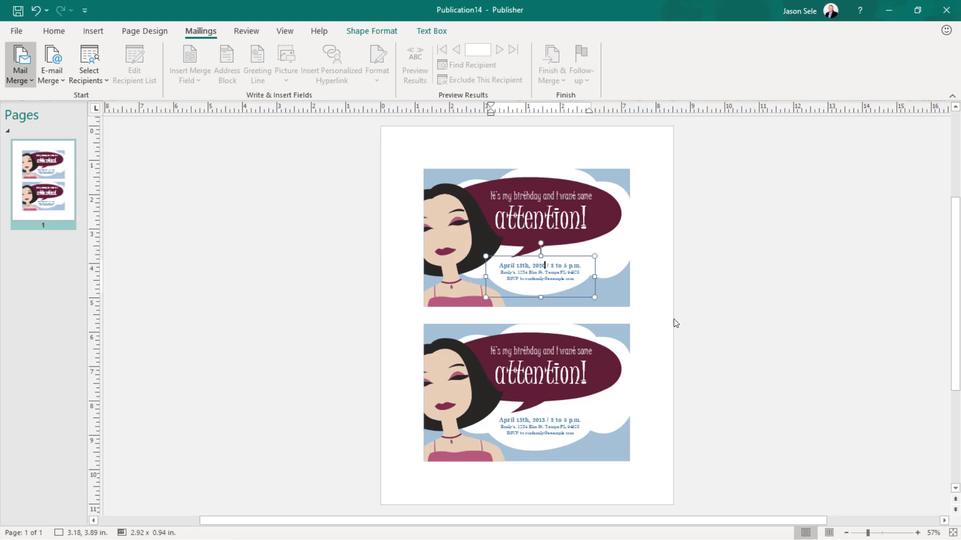
click(674, 319)
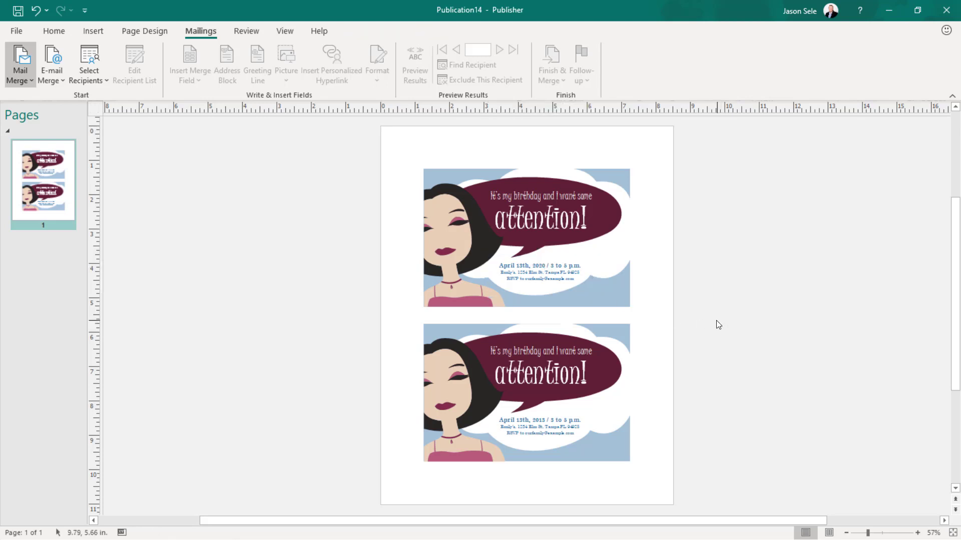
- Browse Online Pictures without inserting anything, then bring up the E-mail Merge options
click(93, 31)
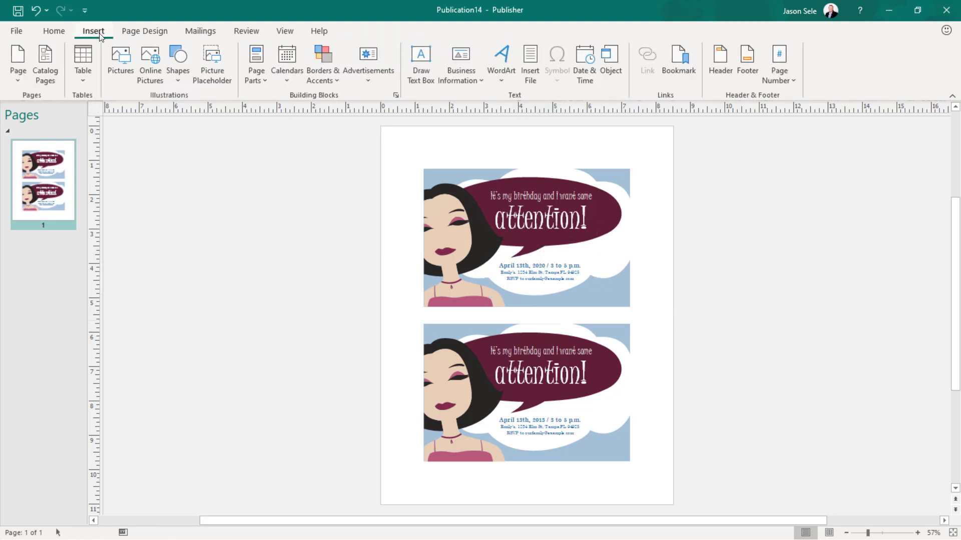
click(151, 80)
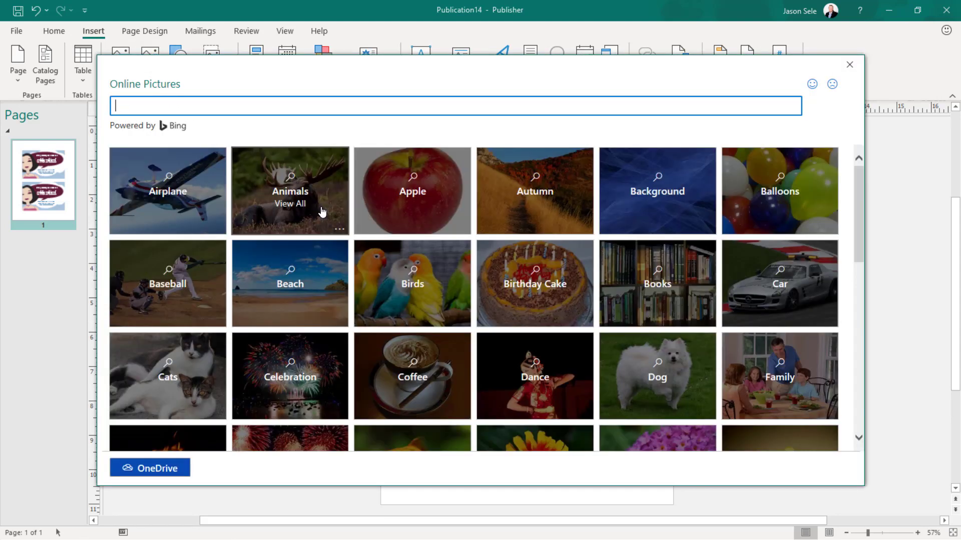
click(849, 65)
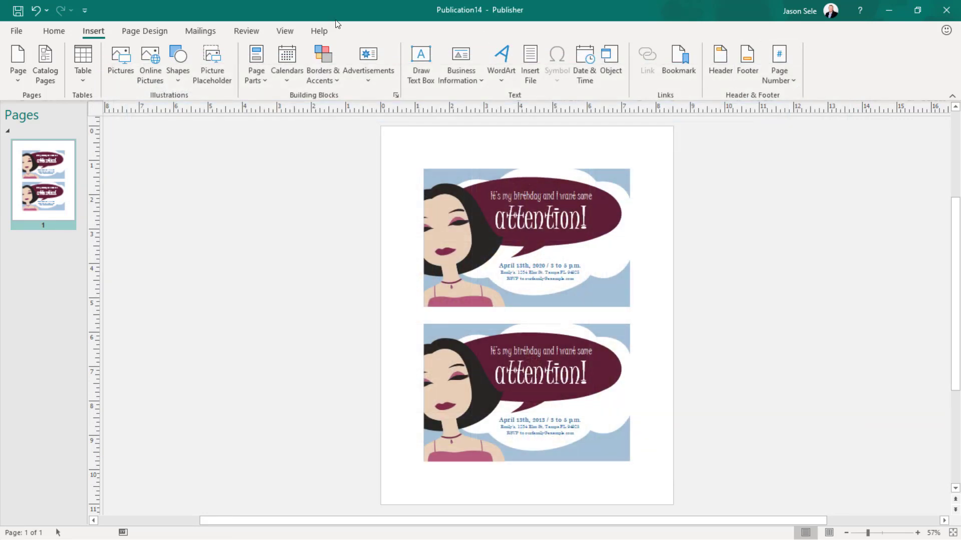
click(200, 31)
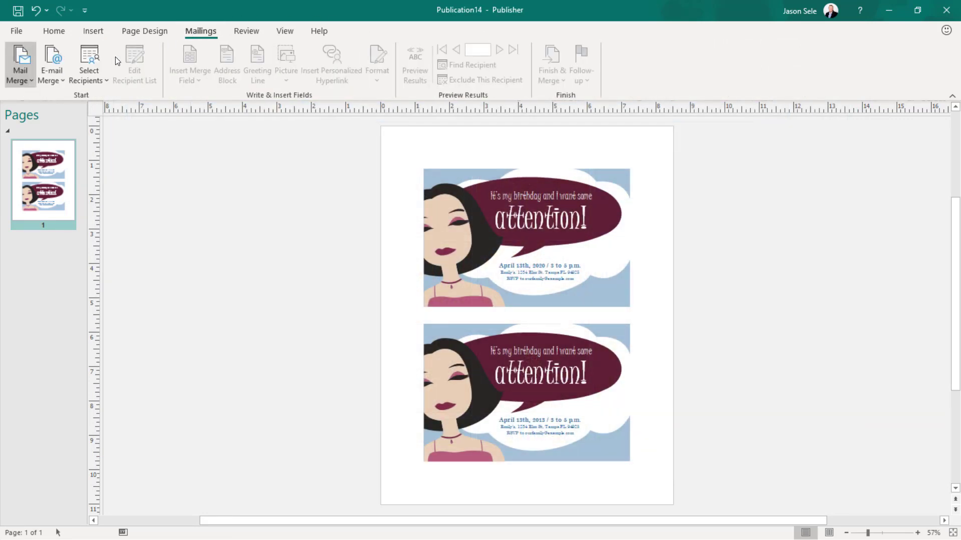
click(51, 78)
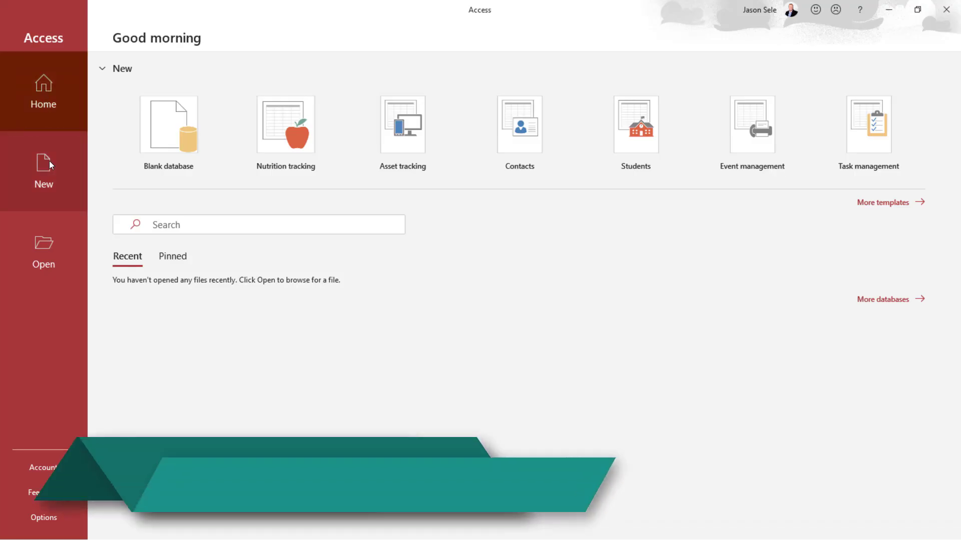
- Create a Nutrition tracking database, then cancel its Enter my weight form
click(44, 169)
click(199, 279)
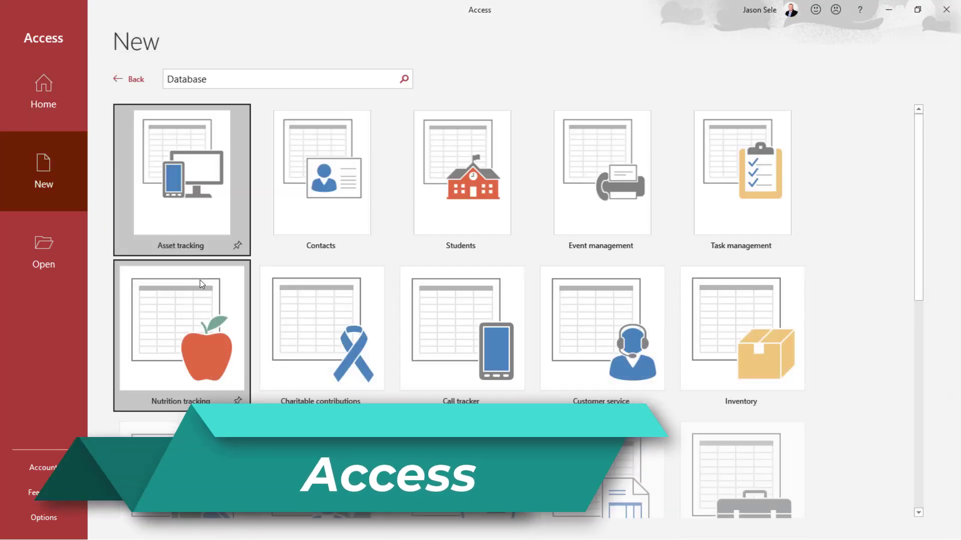
click(174, 330)
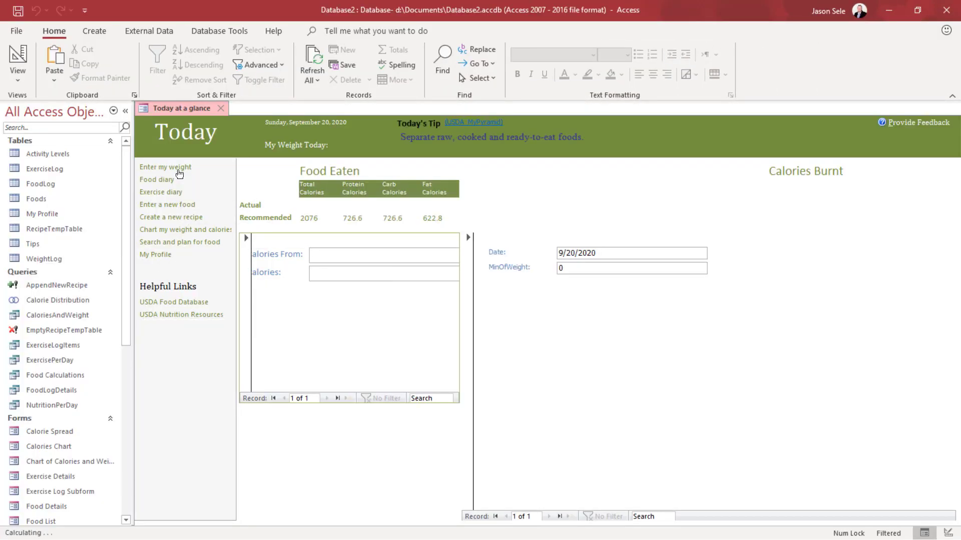
click(165, 166)
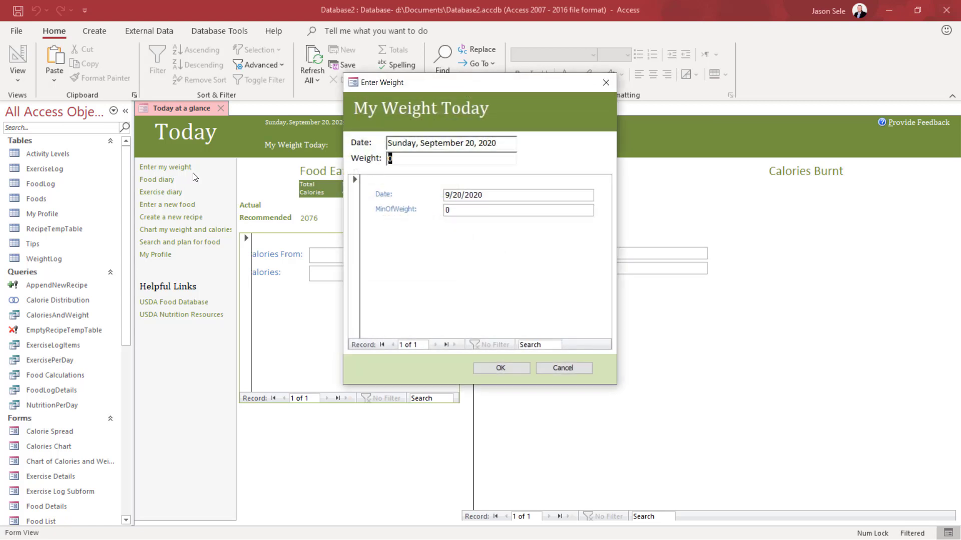
click(558, 369)
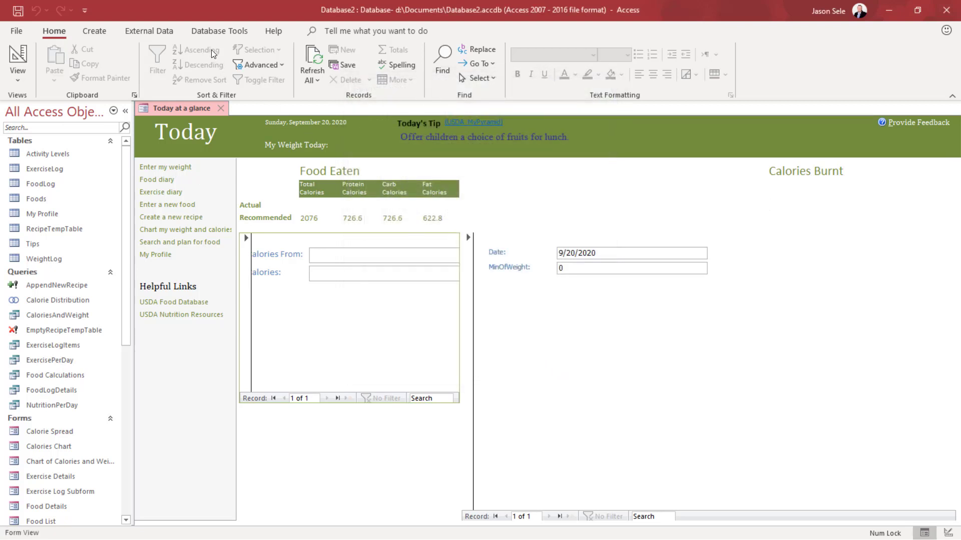
- View the Relationships diagram, then open the Activity Levels table in Design View
click(219, 31)
click(158, 59)
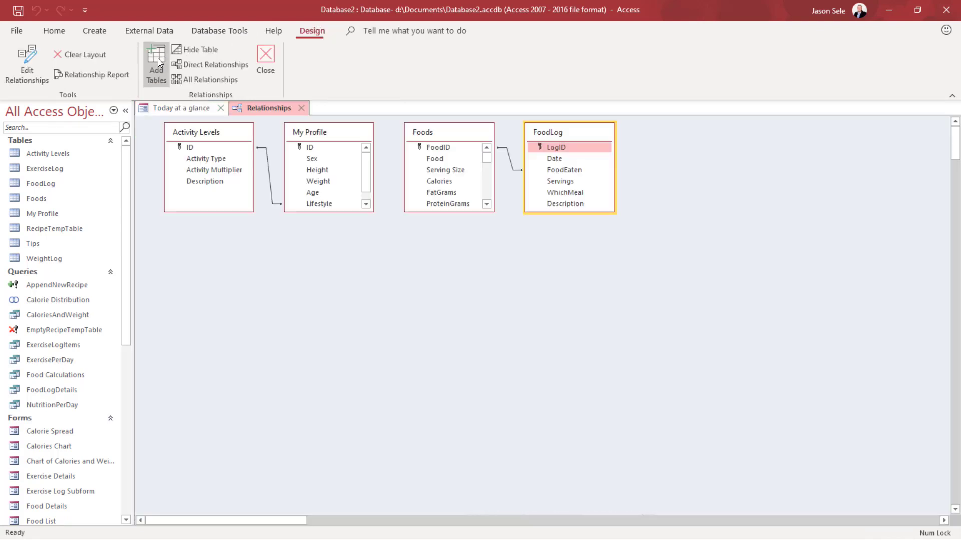
click(300, 108)
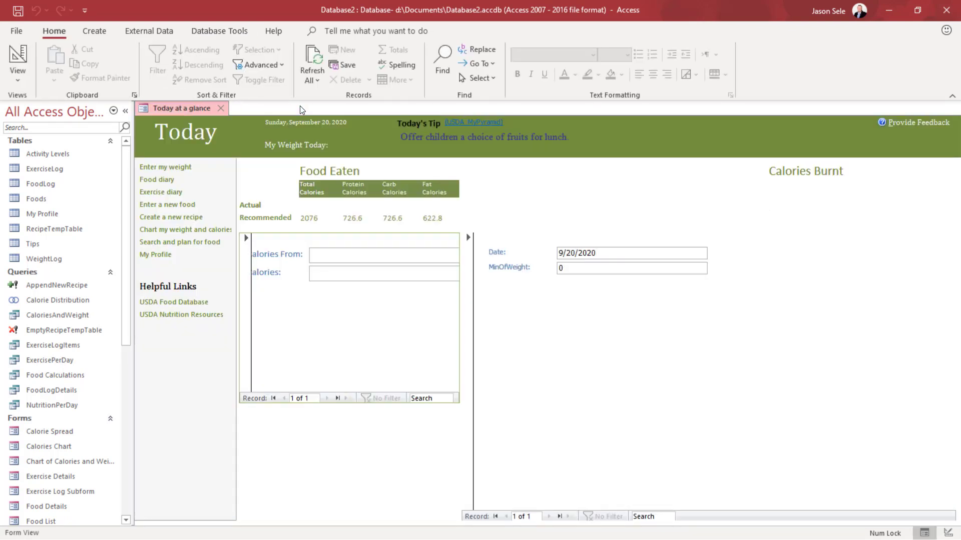
right_click(32, 153)
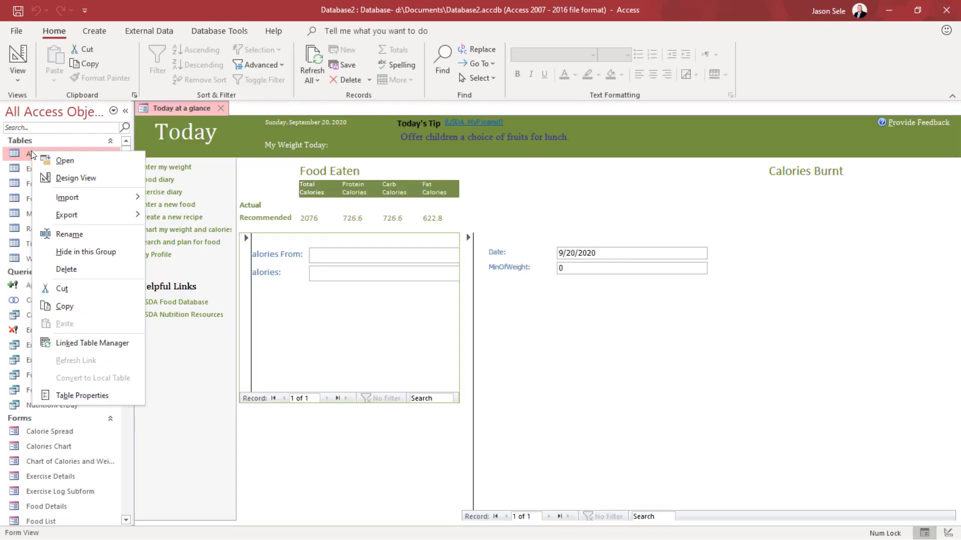
click(49, 177)
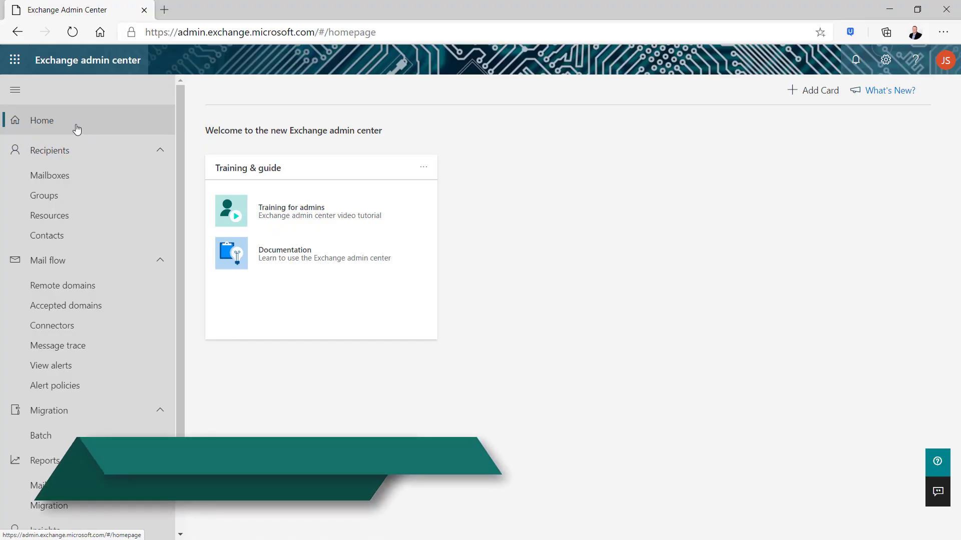
- Visit Mailboxes and the user mailbox, then Contacts, Message trace, alerts and Mail flow reports
click(74, 177)
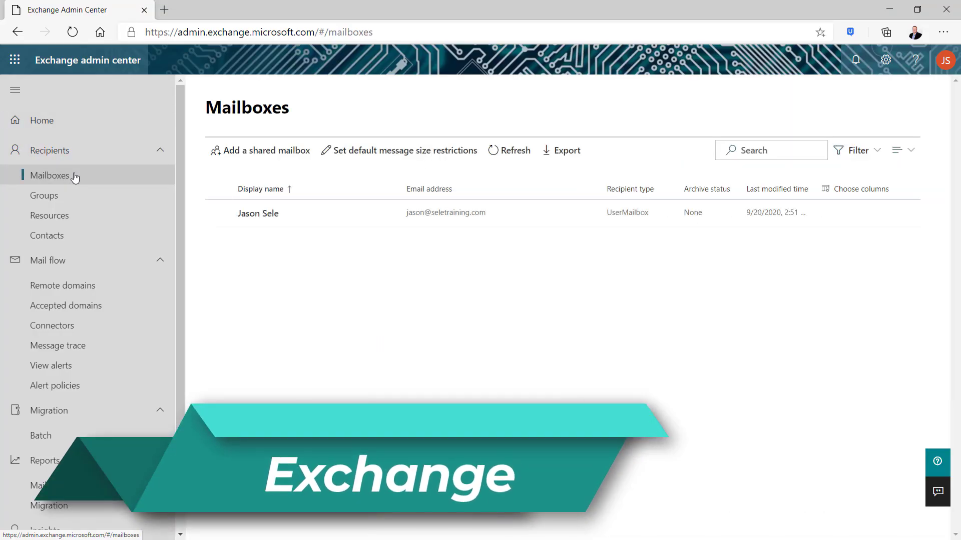
click(257, 213)
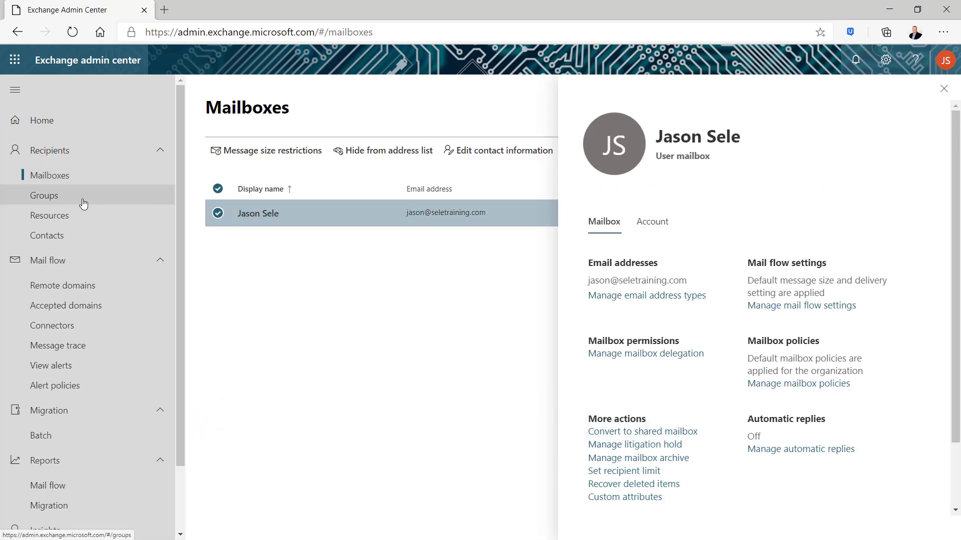
click(61, 234)
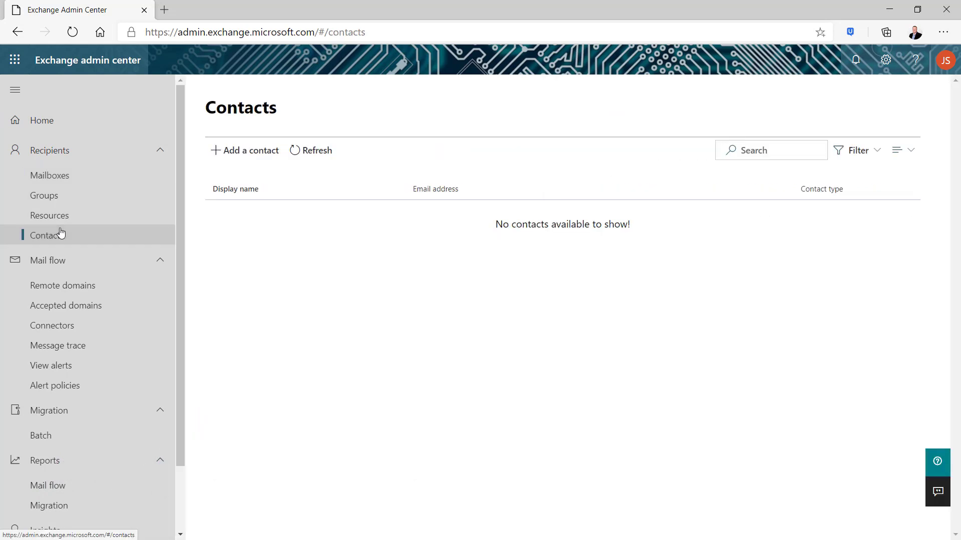
click(48, 347)
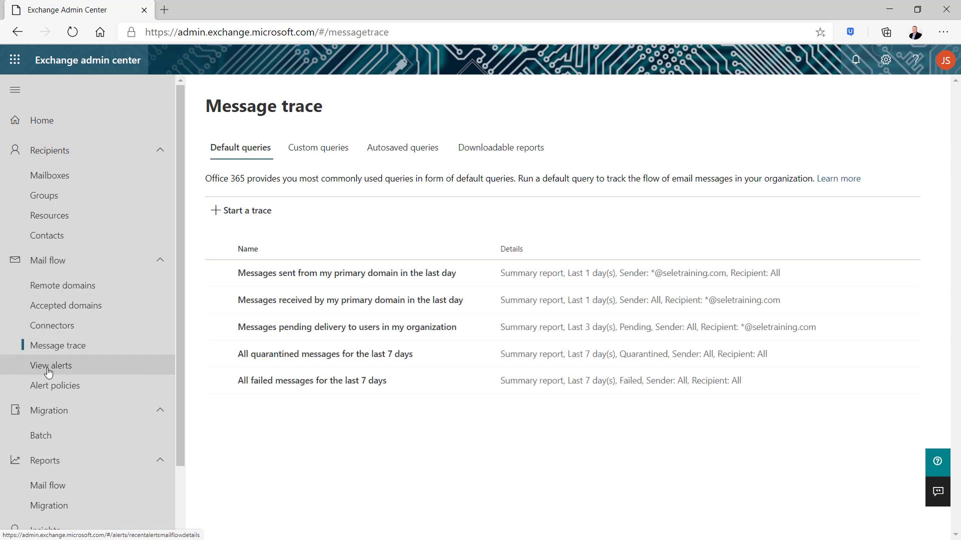
click(51, 365)
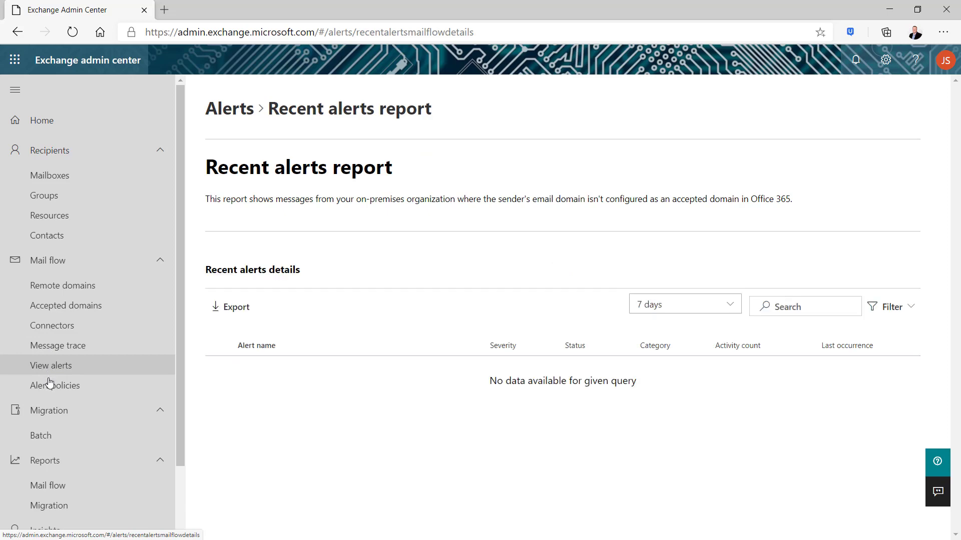
click(47, 485)
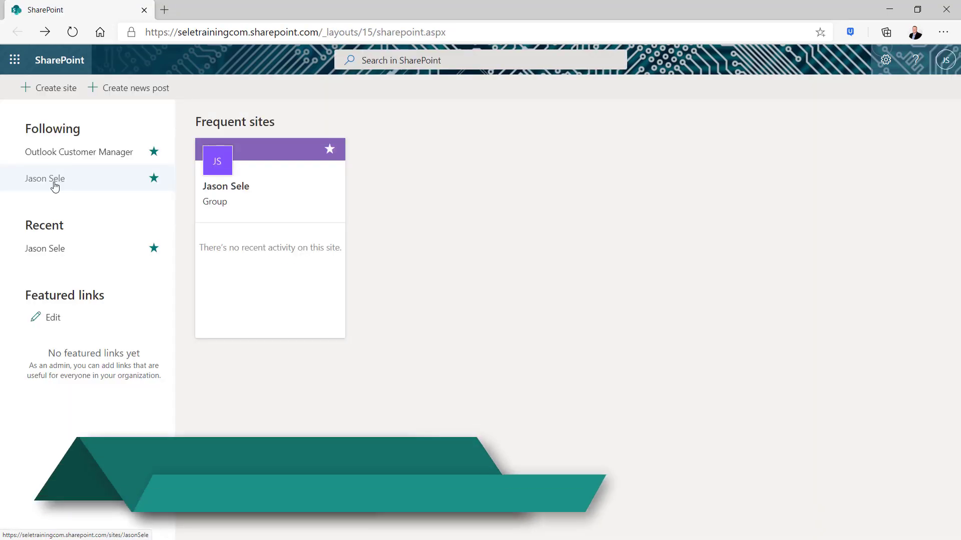
- Open the followed Jason Sele site and start, then cancel, a new list
click(54, 180)
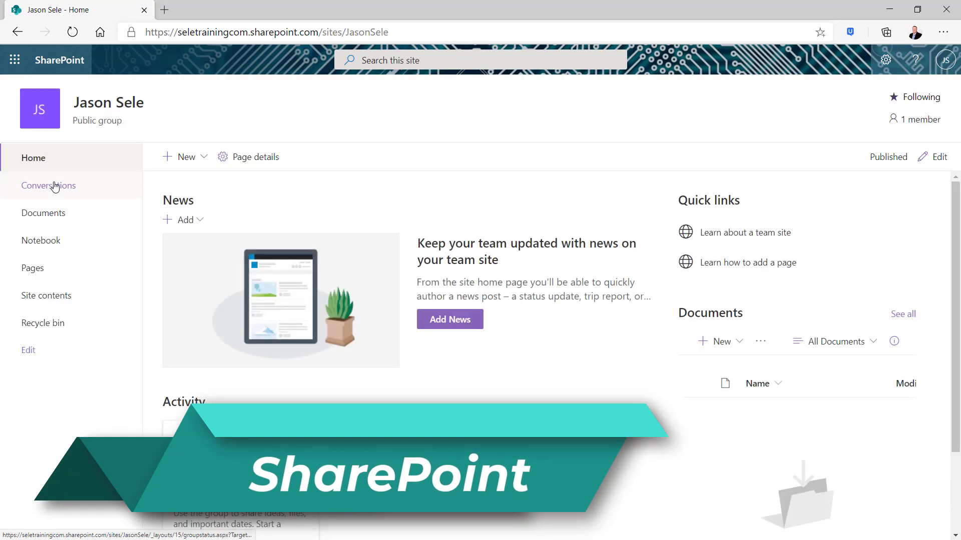
click(195, 161)
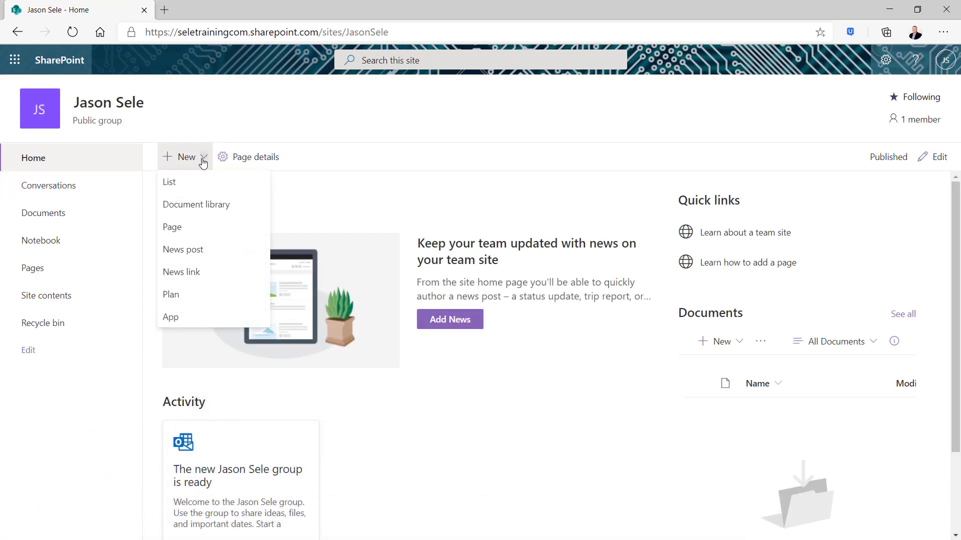
click(202, 185)
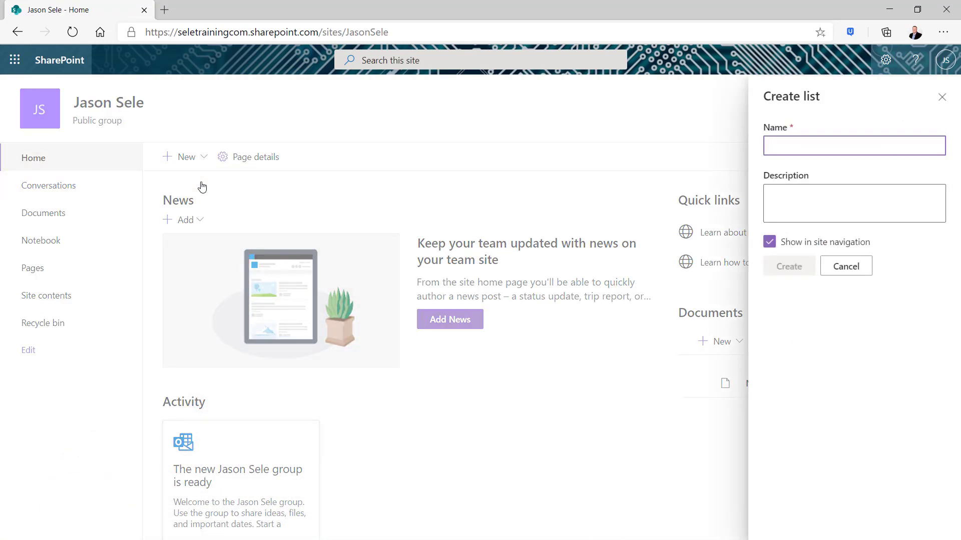
click(942, 98)
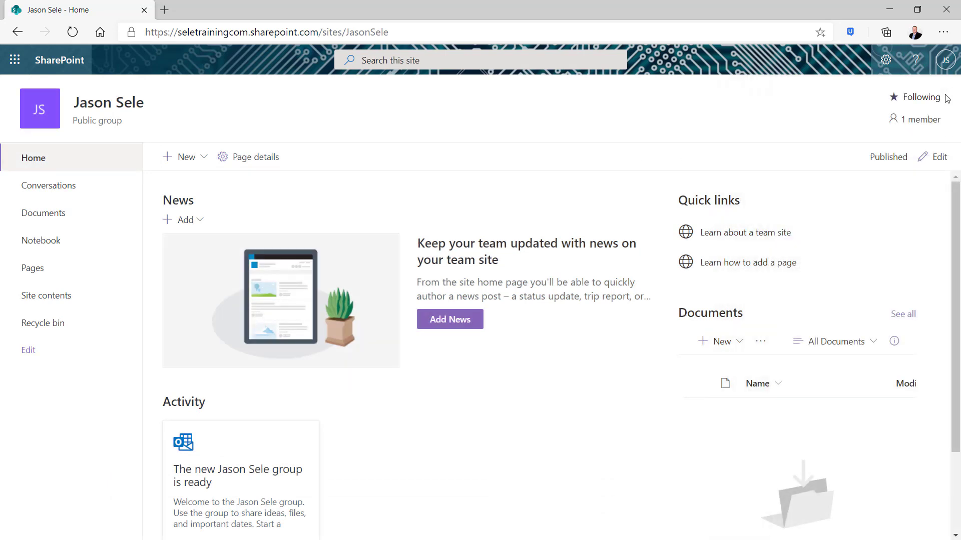
- Create a Visual-template site page, then view new document types from Home's Documents
click(202, 156)
click(172, 227)
click(257, 231)
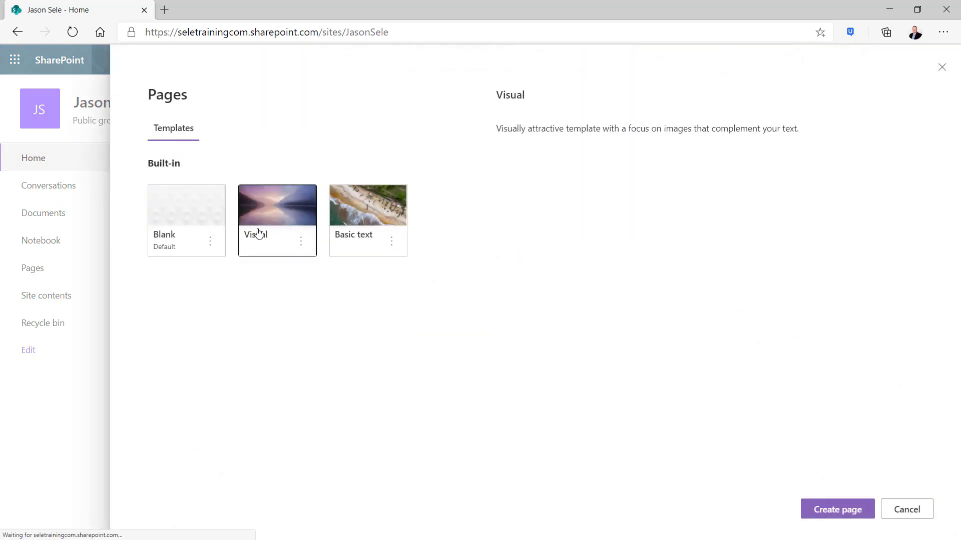
click(828, 508)
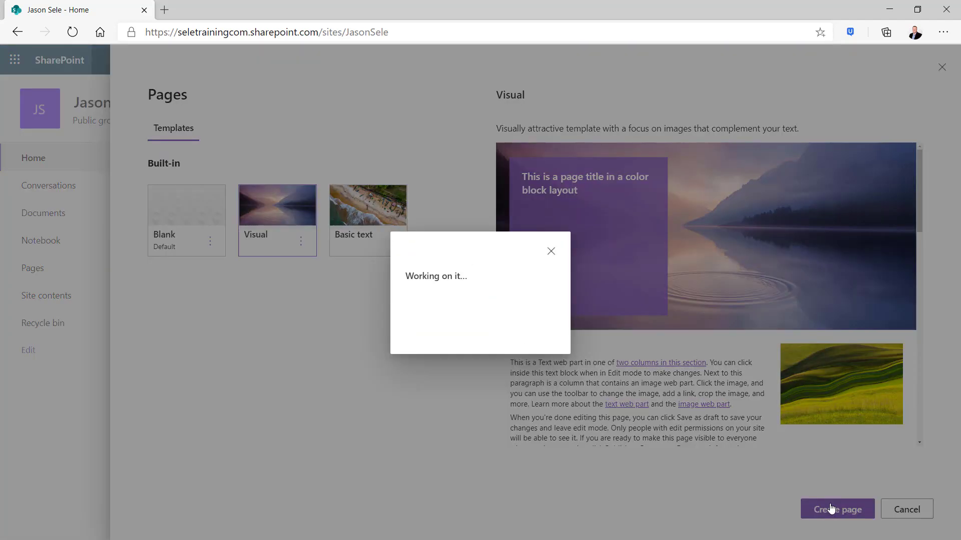
click(66, 166)
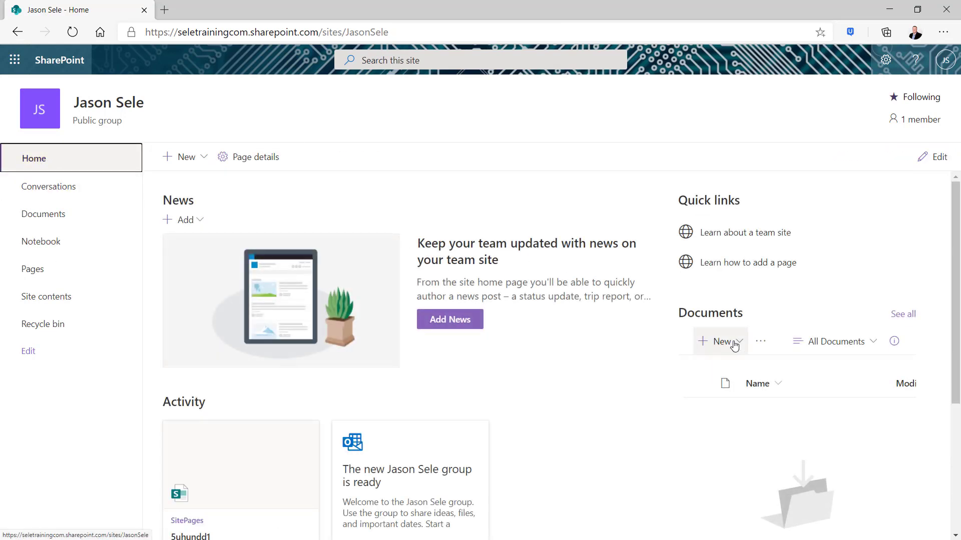
click(721, 341)
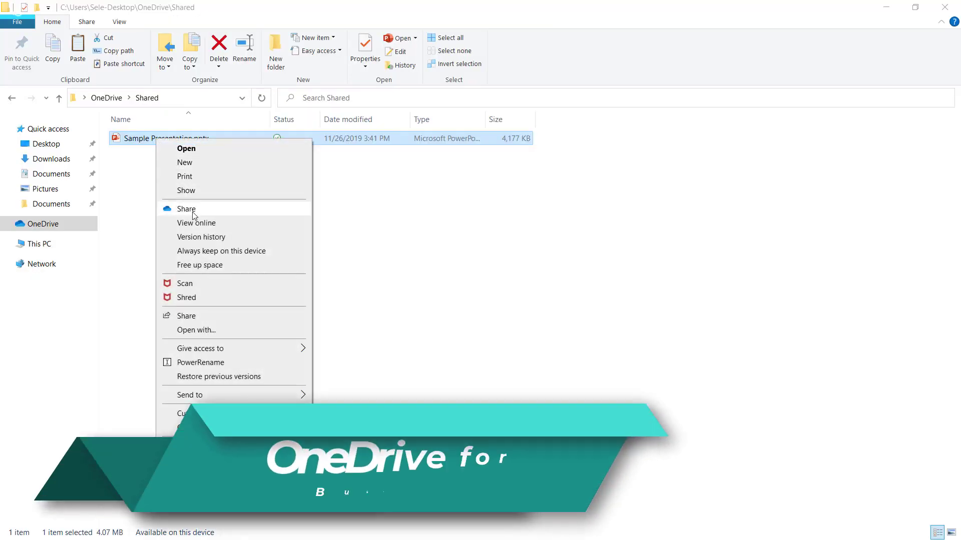
- Open sharing for Sample Presentation.pptx and enter the recipient's email address
click(187, 208)
click(193, 180)
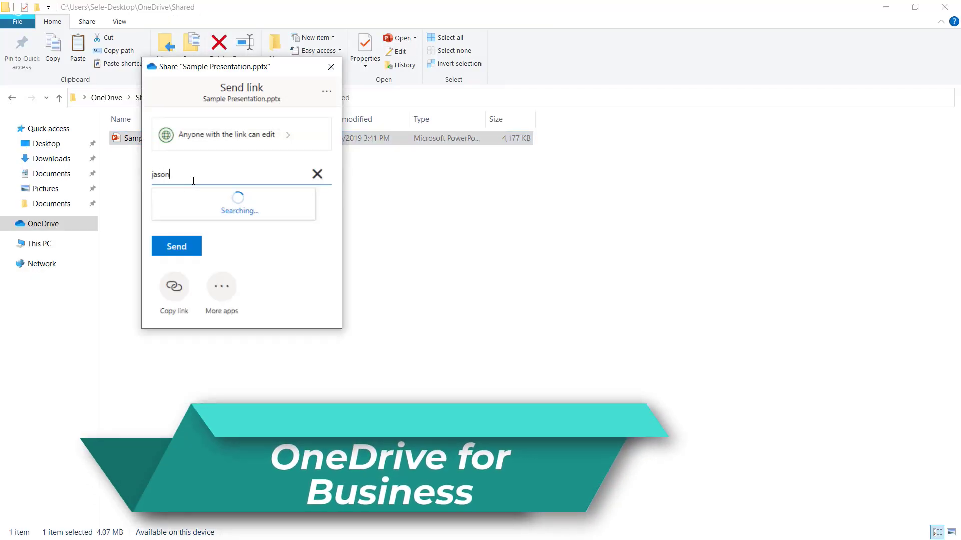
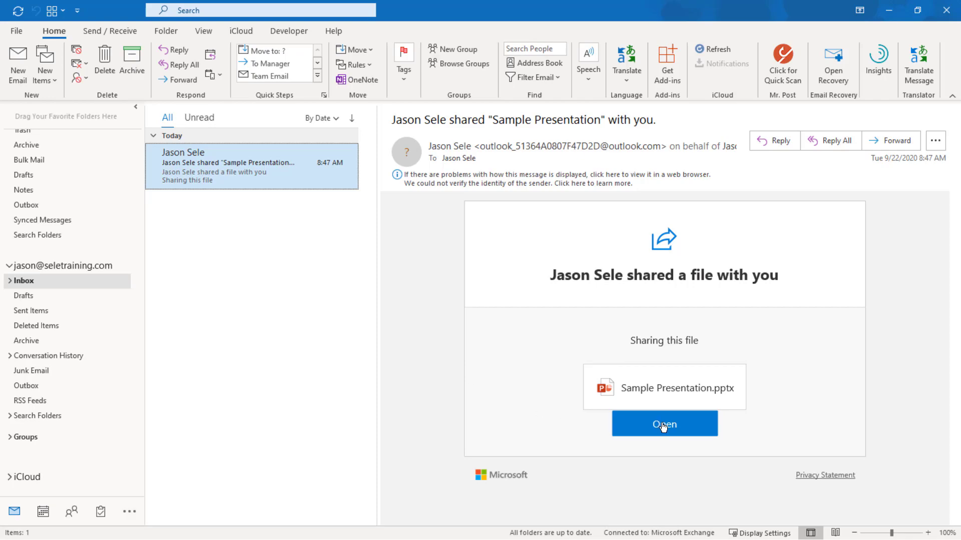
- Open the Sample Presentation file from the 'shared Sample Presentation' email in the Inbox
click(659, 426)
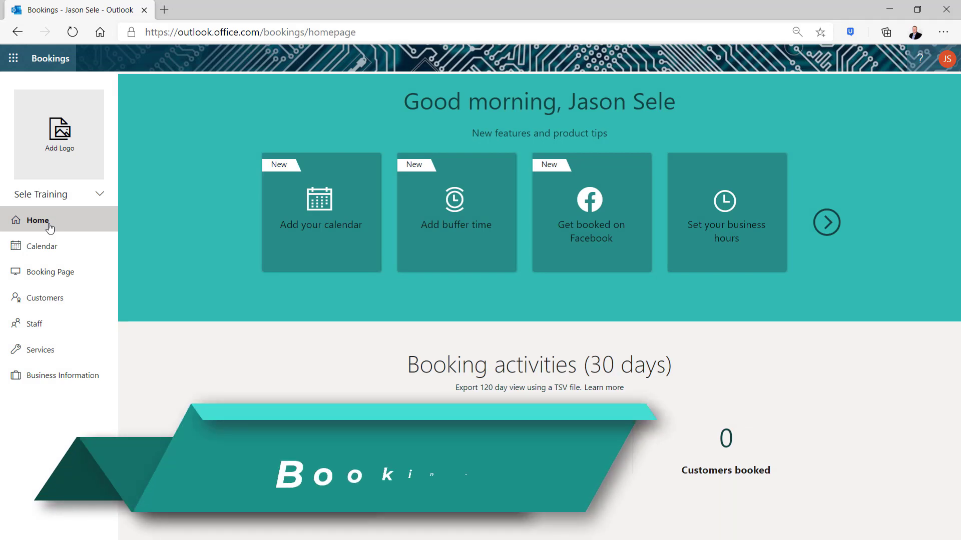
- View the Bookings calendar, open and discard a blank booking, then show Booking Page settings
click(42, 246)
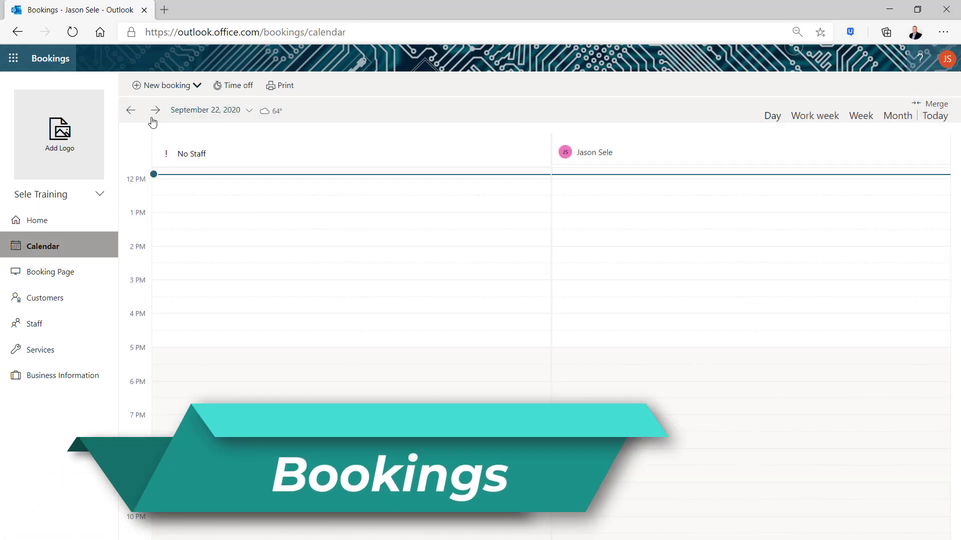
click(165, 85)
click(158, 100)
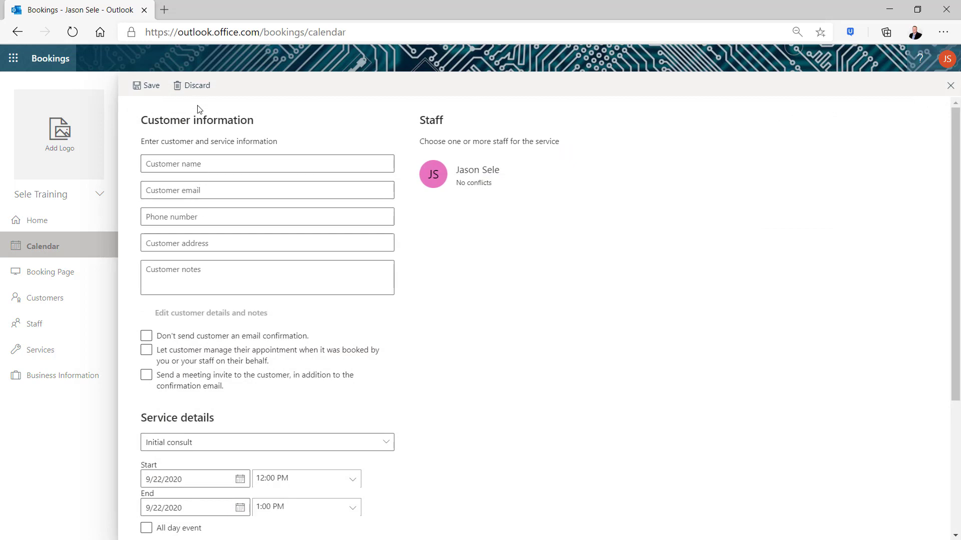
click(191, 85)
click(52, 272)
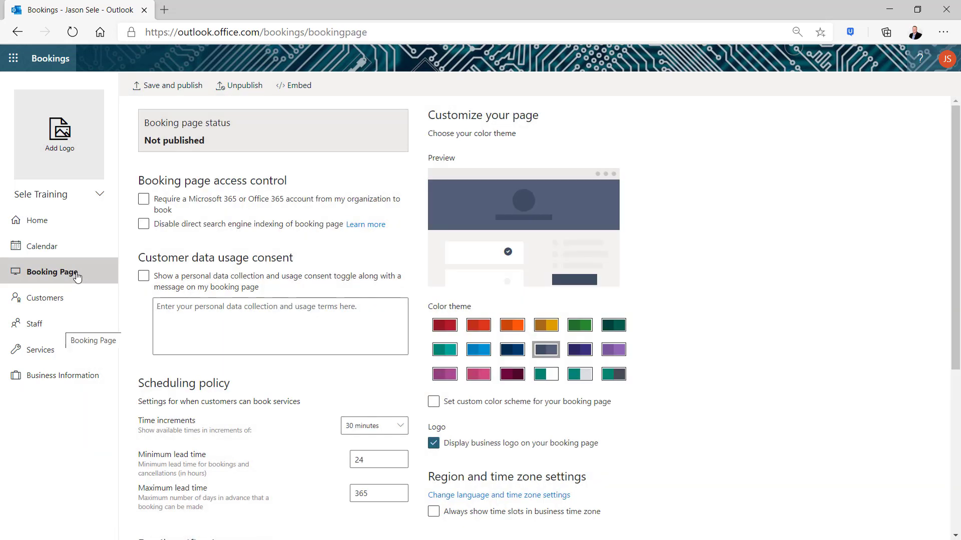
scroll(378, 334, down, 2)
scroll(377, 334, down, 2)
scroll(377, 333, down, 3)
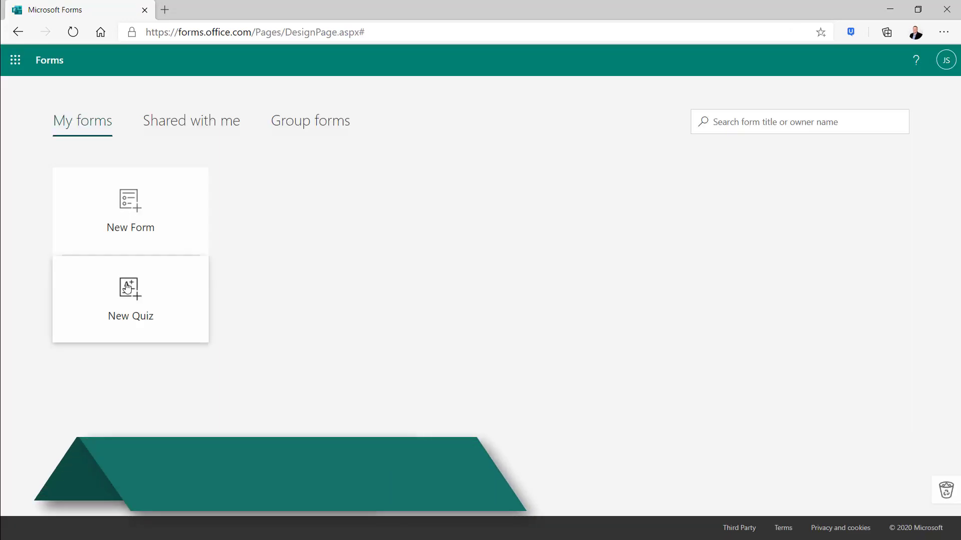
- Create a new quiz with a multiple-choice question and a star rating question
click(128, 289)
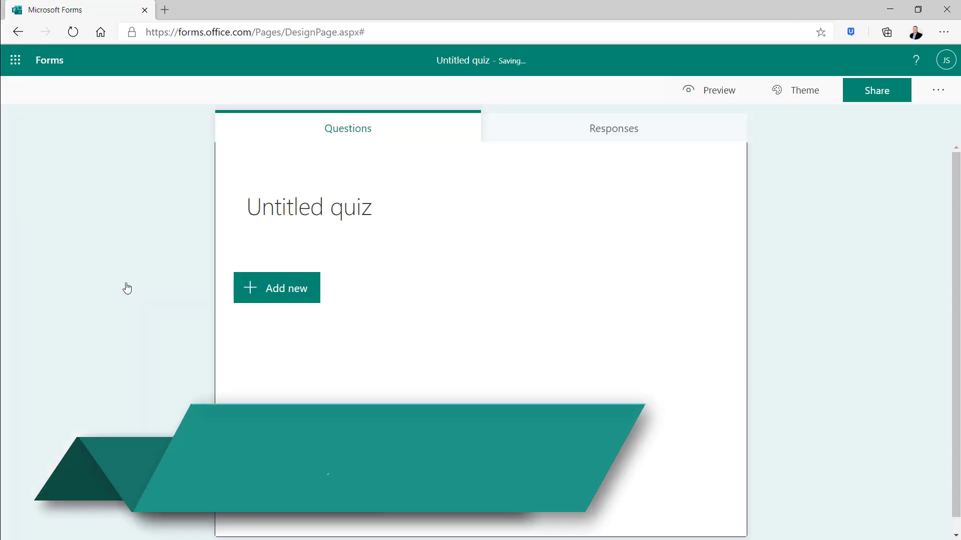
click(276, 288)
click(290, 290)
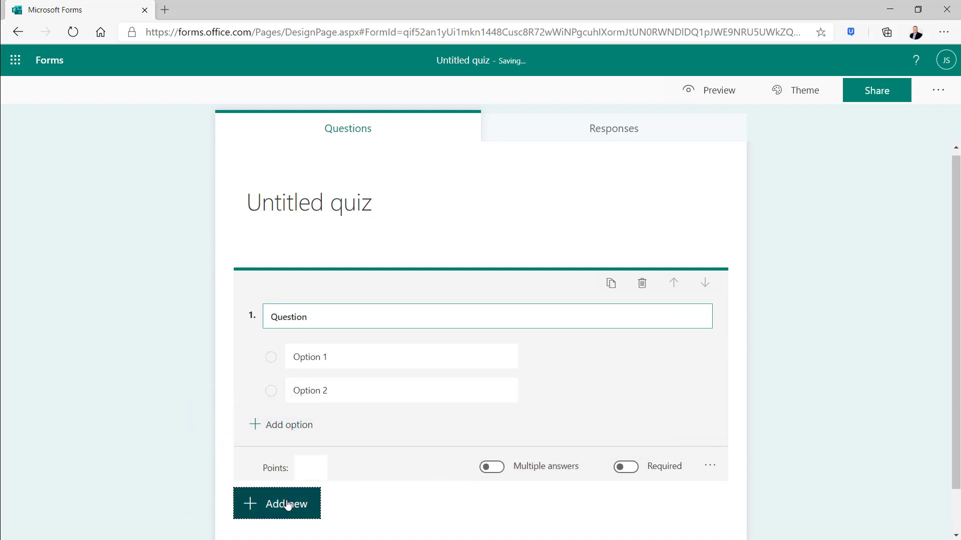
click(282, 504)
click(465, 503)
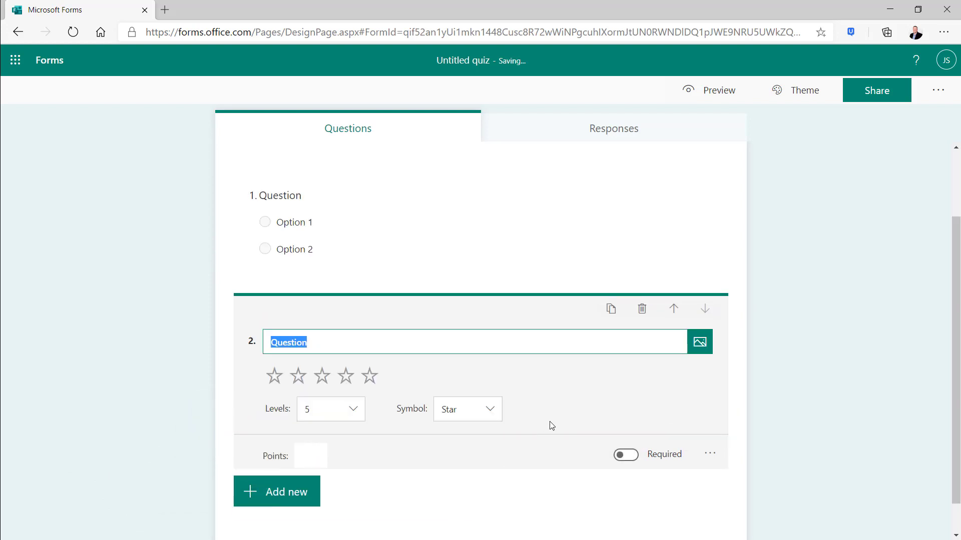
- Preview the quiz, submit a test response and view its results
click(718, 91)
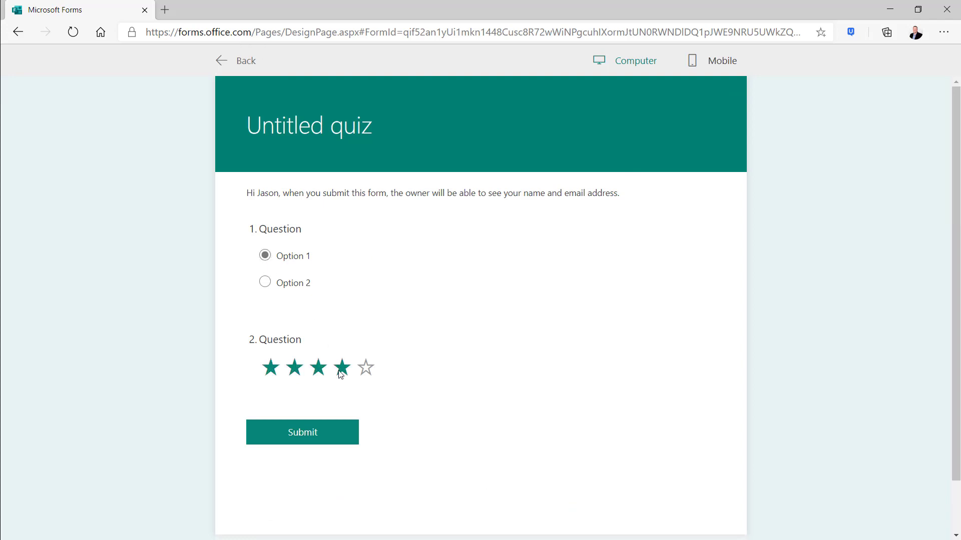
click(313, 436)
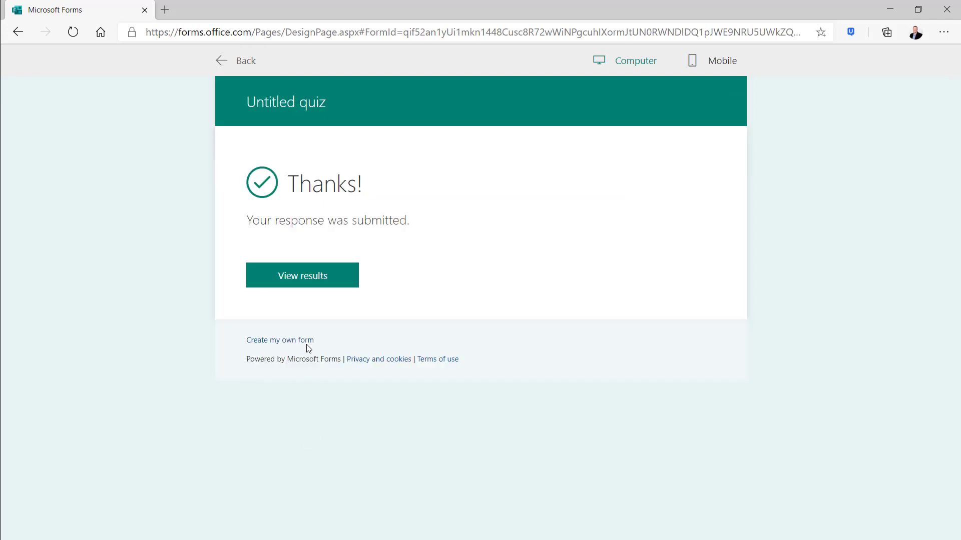
click(303, 276)
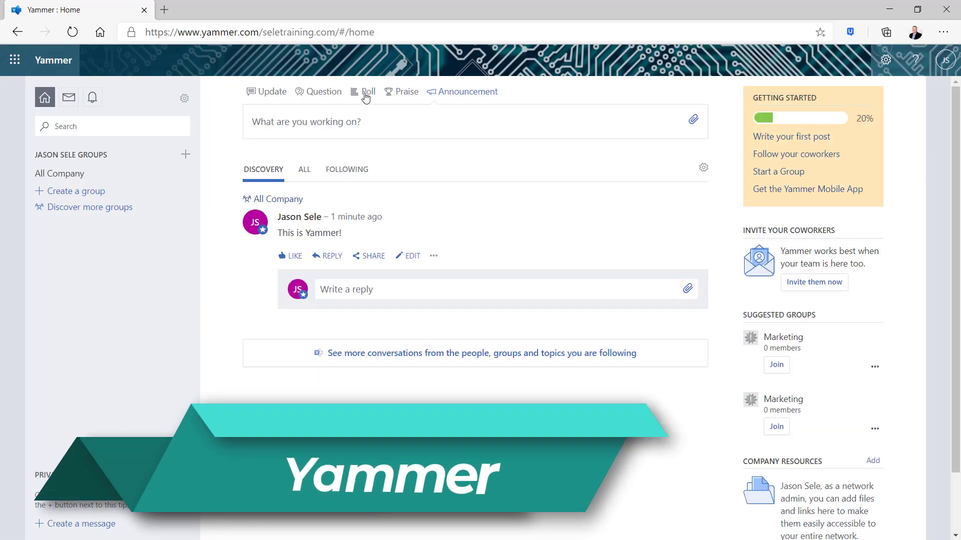
click(368, 92)
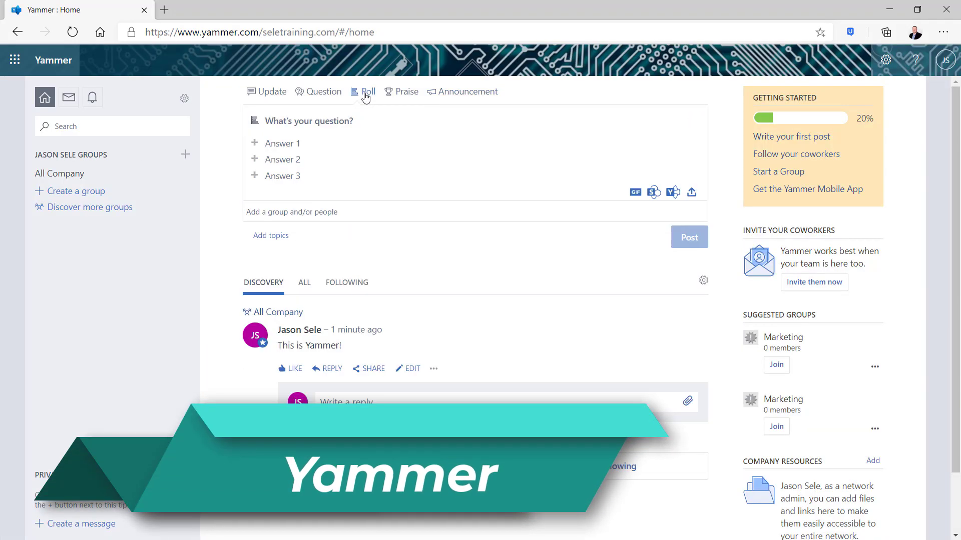
click(446, 94)
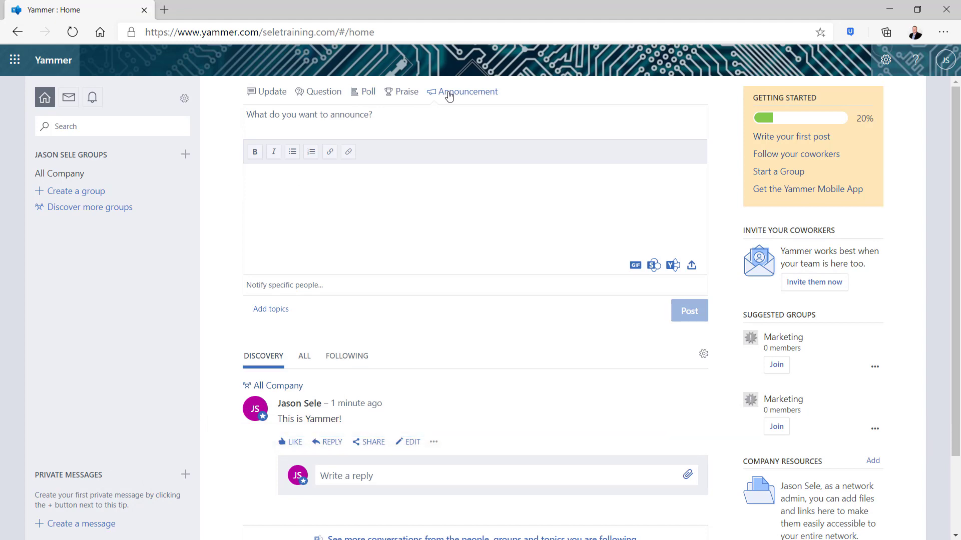
click(46, 98)
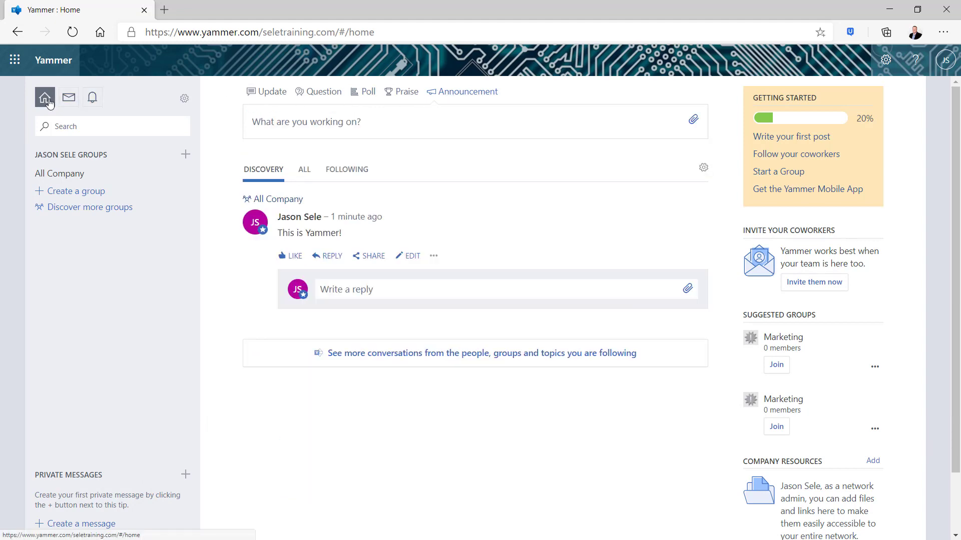
click(75, 191)
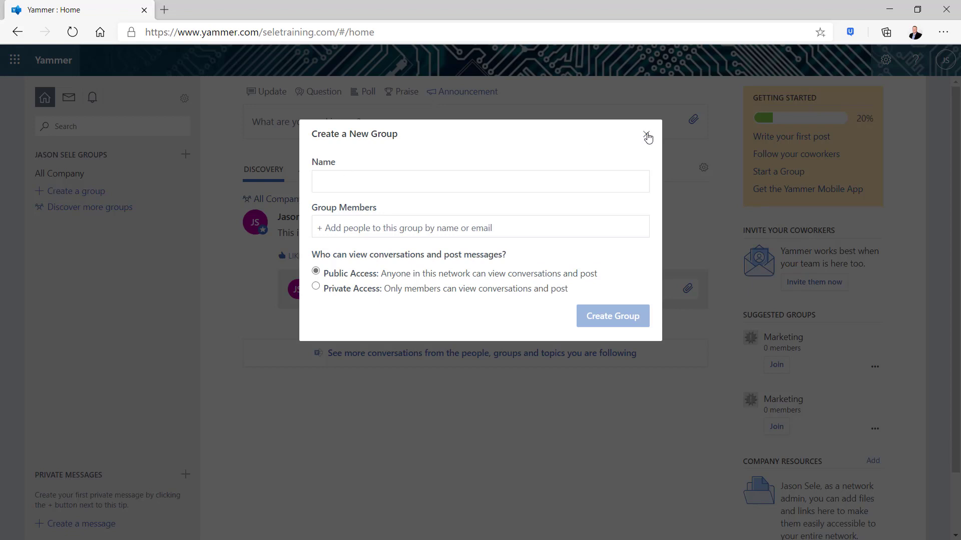
click(649, 137)
click(70, 99)
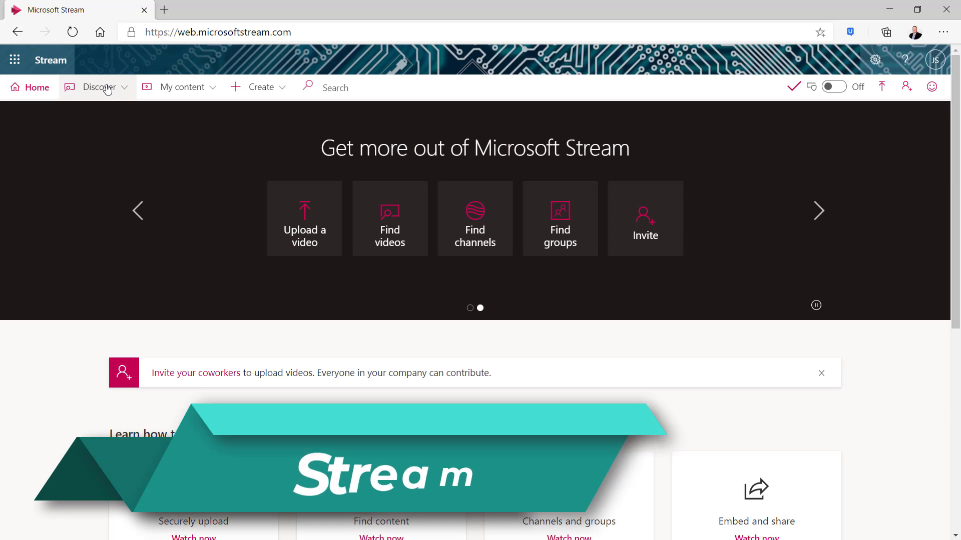
click(100, 87)
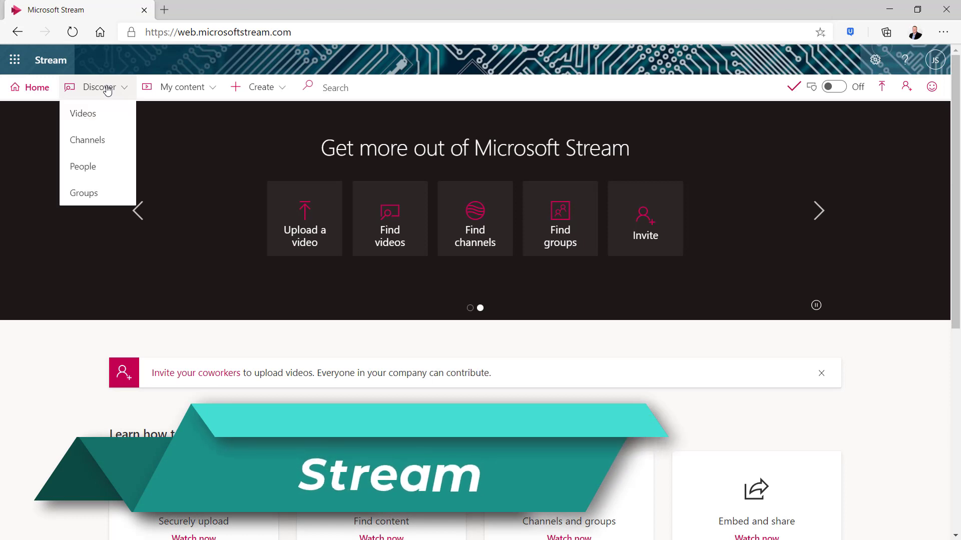
click(84, 114)
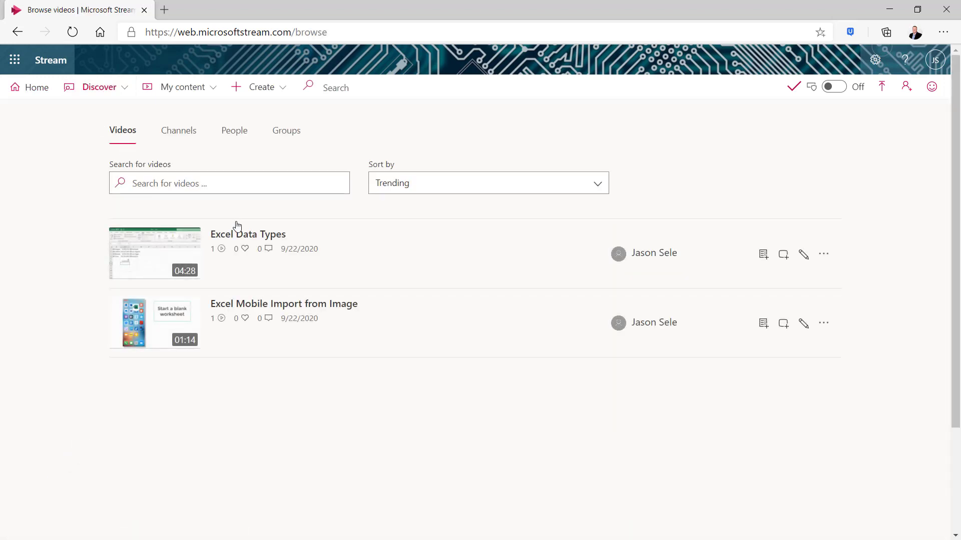
click(241, 234)
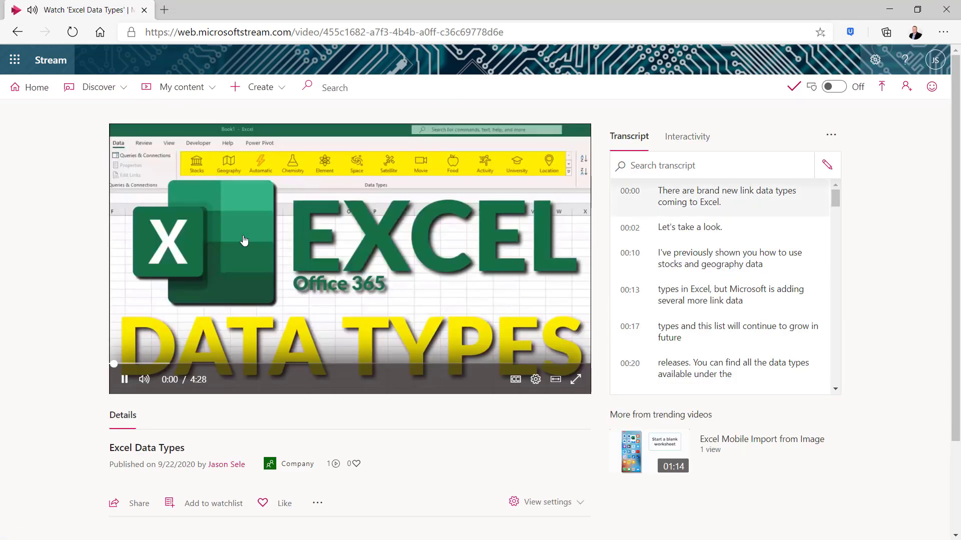
click(99, 87)
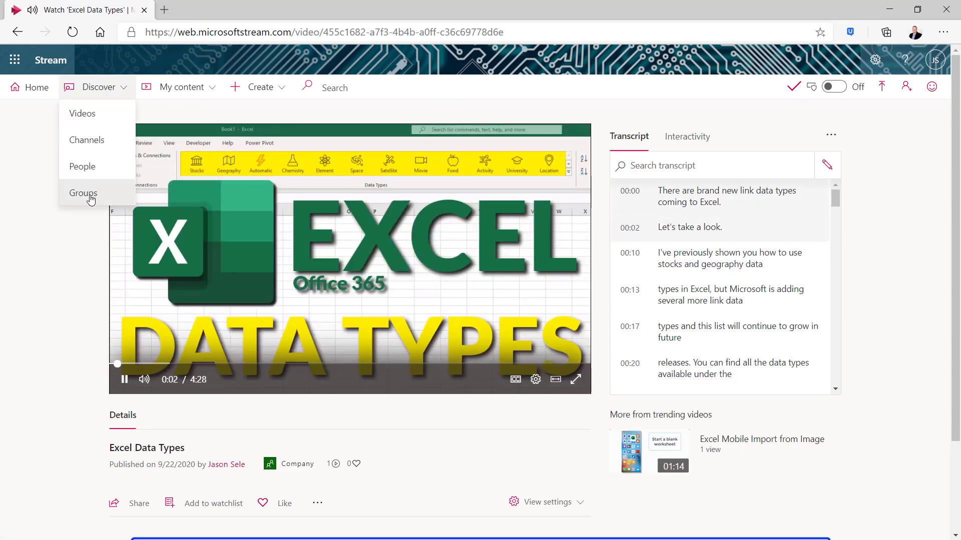
click(84, 193)
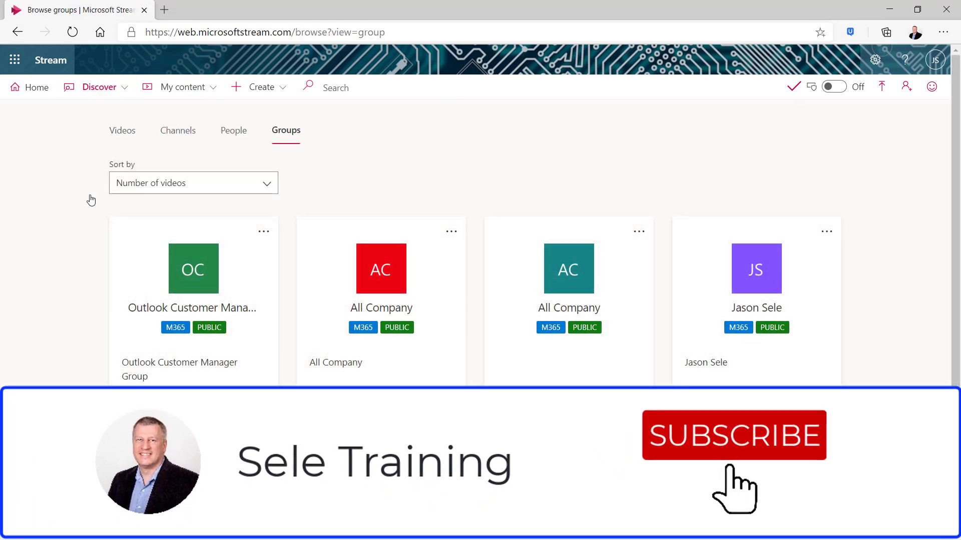
click(30, 87)
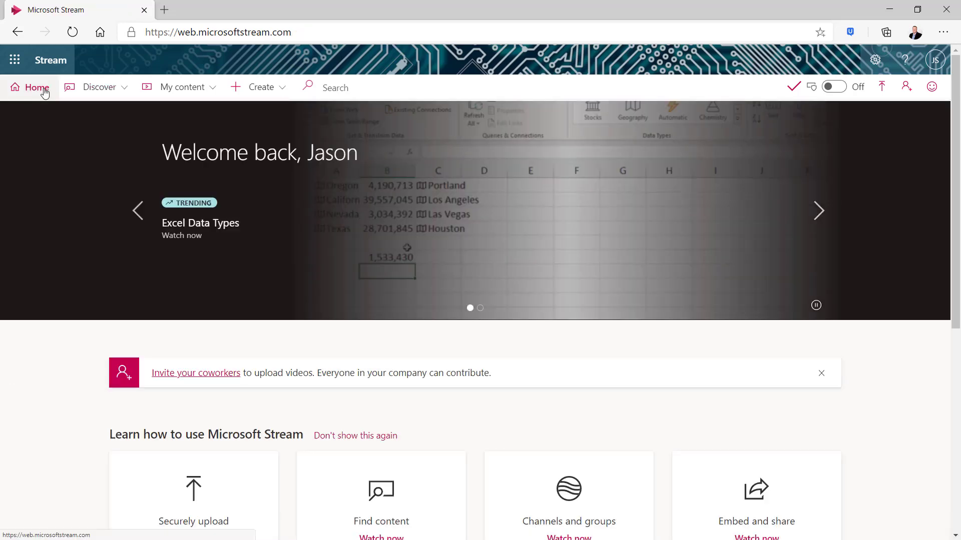
scroll(119, 244, down, 5)
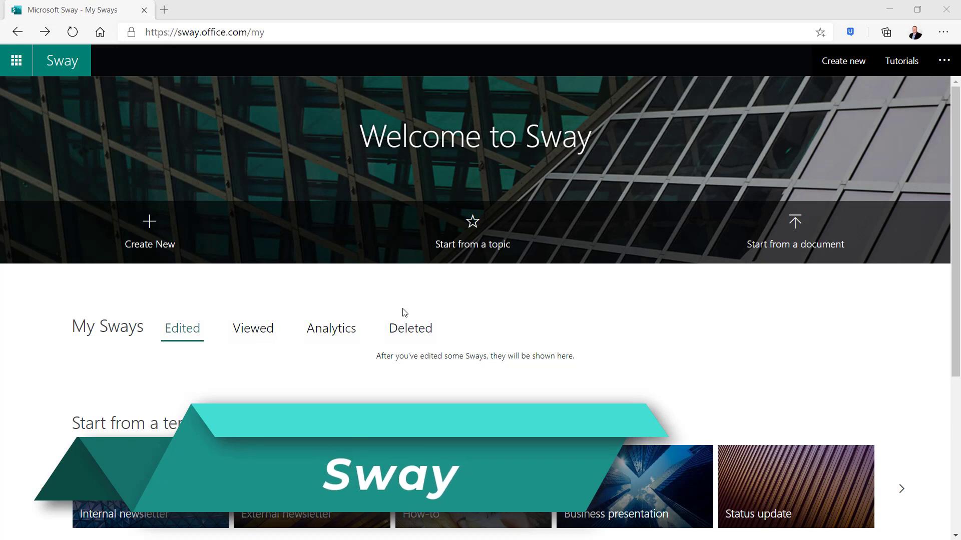
- Browse the Sway templates, open the Presentation template, then return to the Sway home page
click(901, 489)
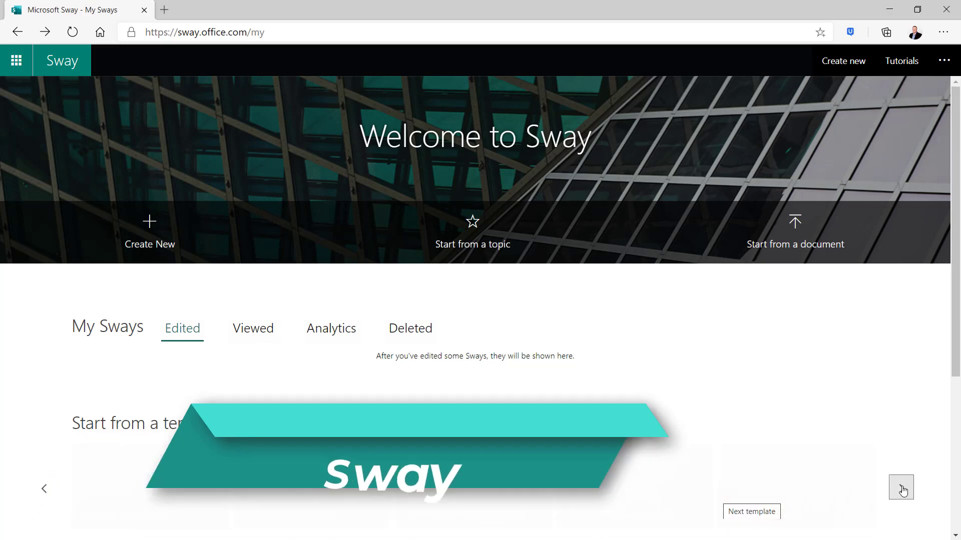
click(902, 490)
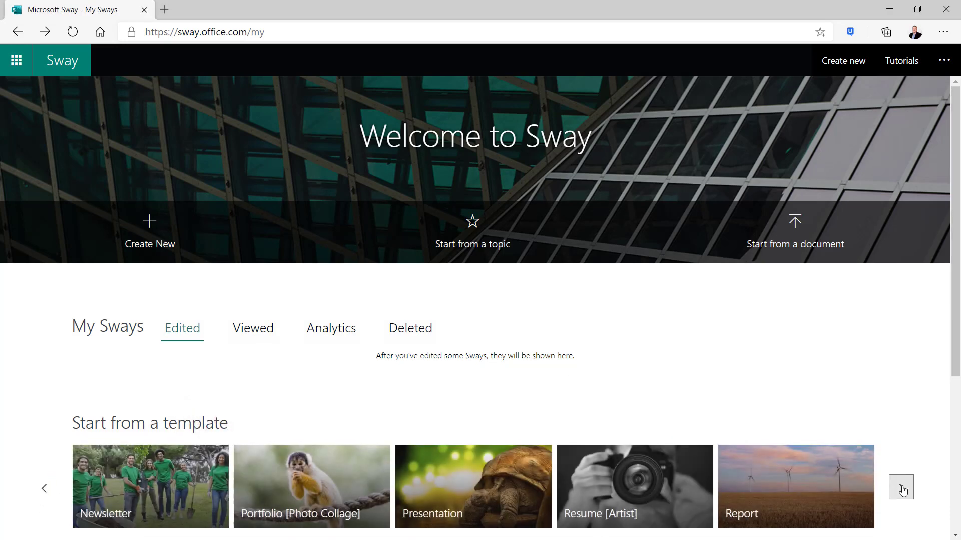
click(483, 485)
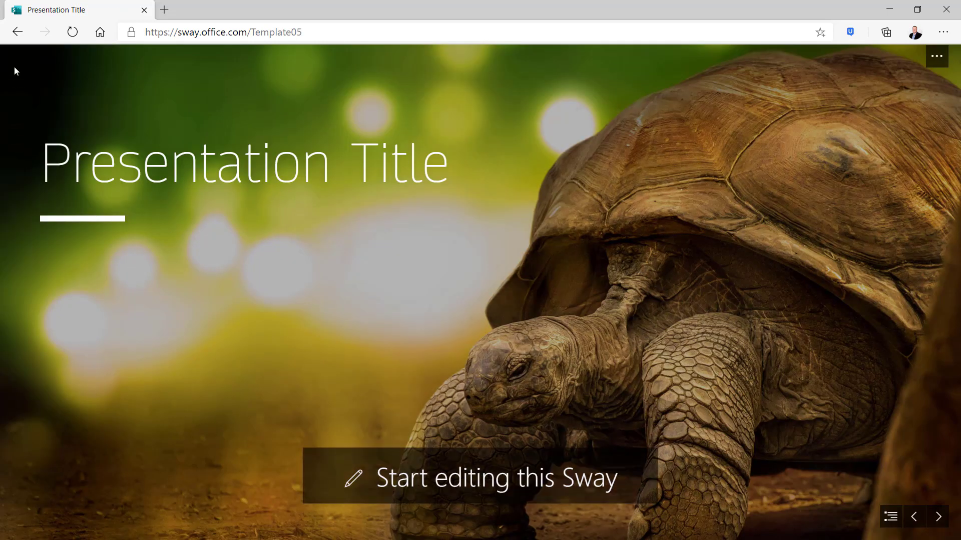
click(16, 33)
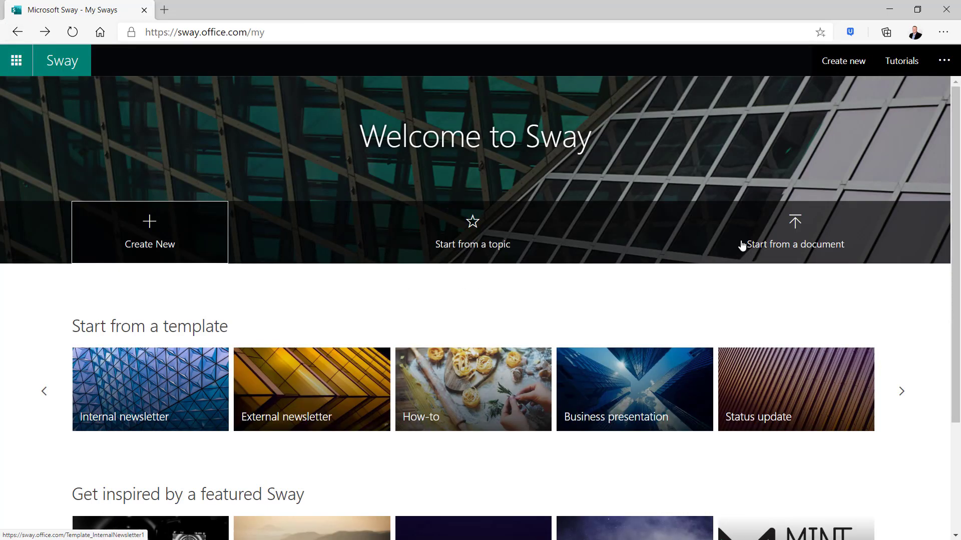
- Import Sample Presentaiton.pptx as a new Sway and preview its design
click(803, 229)
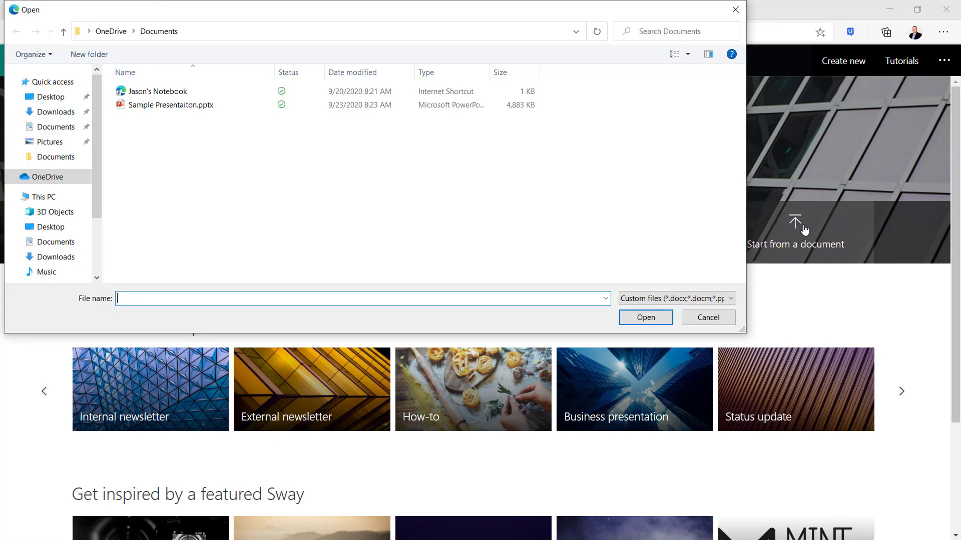
click(195, 105)
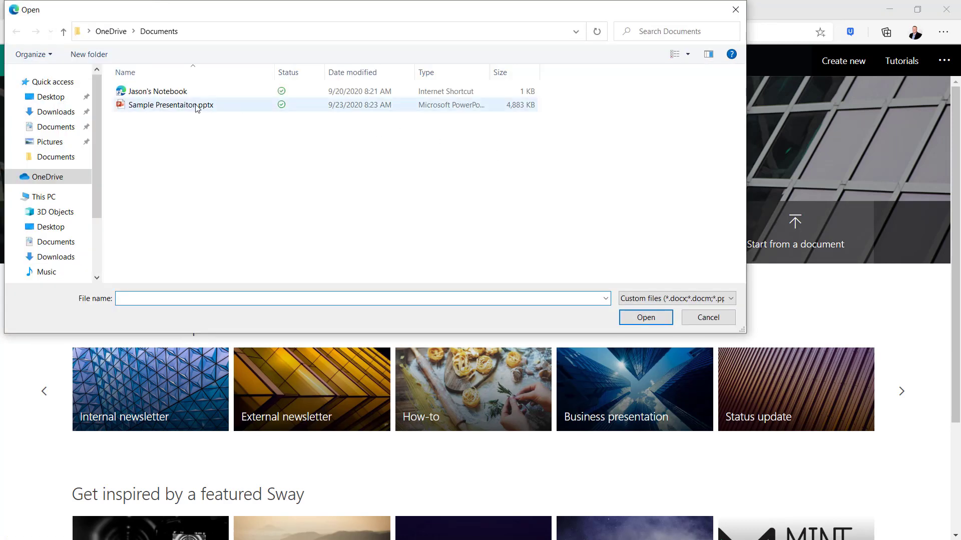
click(647, 318)
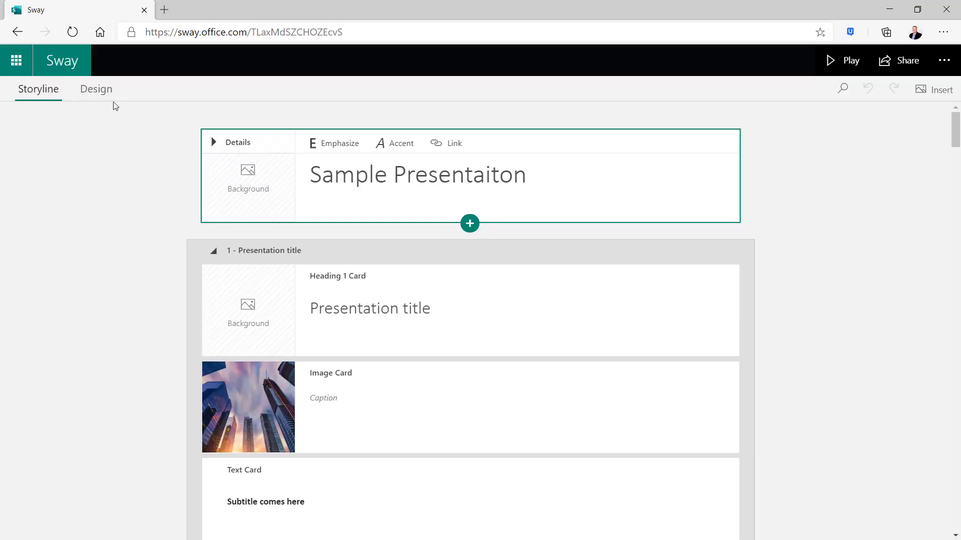
click(96, 88)
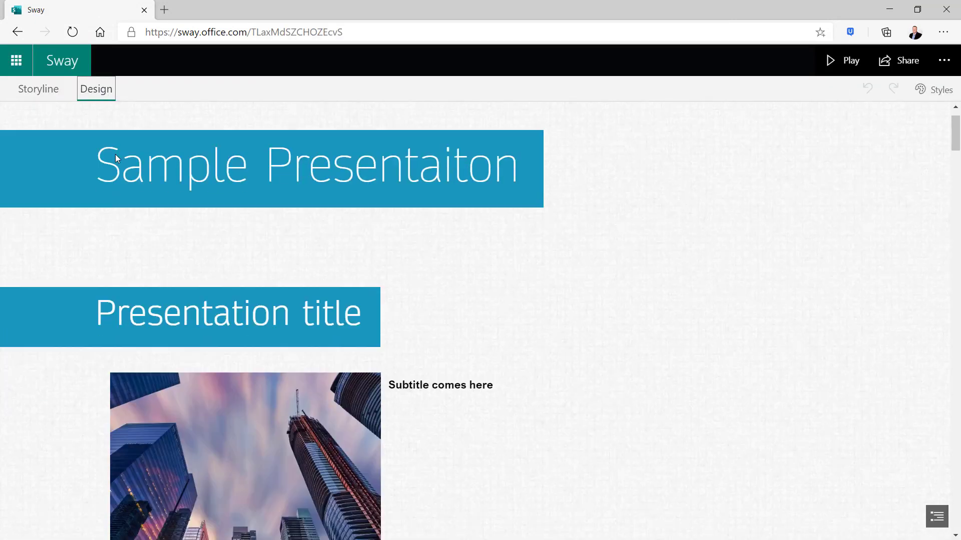
scroll(115, 157, down, 5)
scroll(115, 157, down, 5)
scroll(116, 157, down, 3)
scroll(115, 157, down, 3)
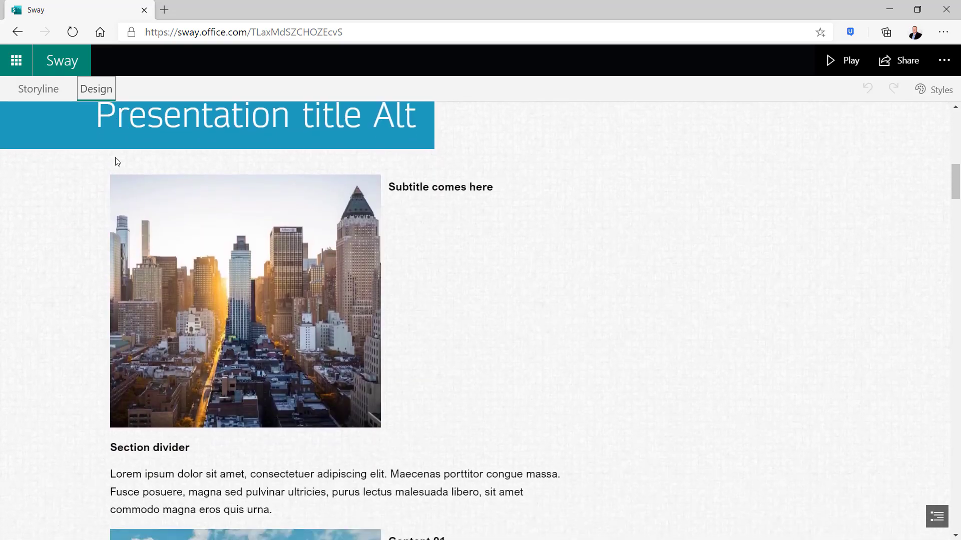
scroll(115, 157, down, 3)
scroll(115, 157, down, 2)
scroll(115, 157, down, 3)
scroll(115, 157, down, 3)
scroll(115, 157, down, 2)
scroll(115, 157, down, 2)
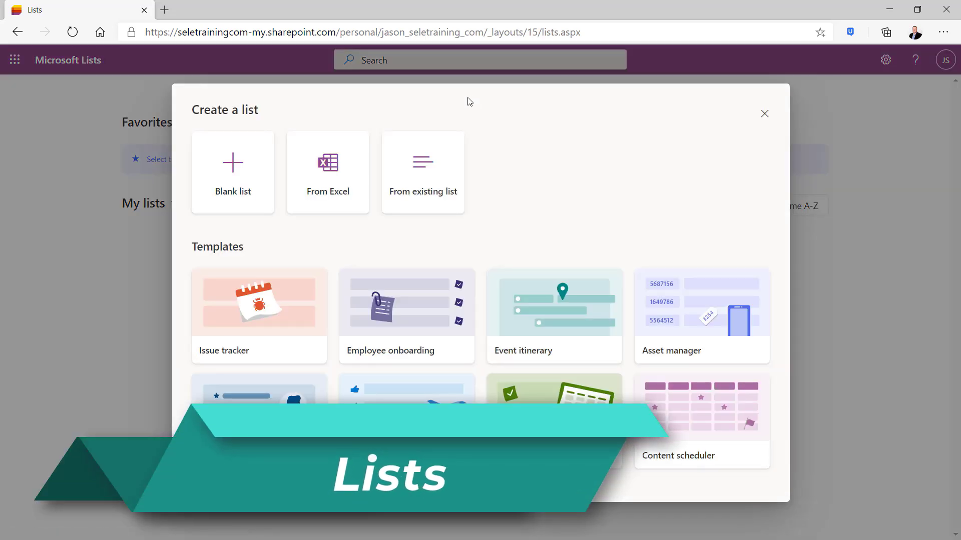
- Create a new list from the Issue tracker template
click(289, 350)
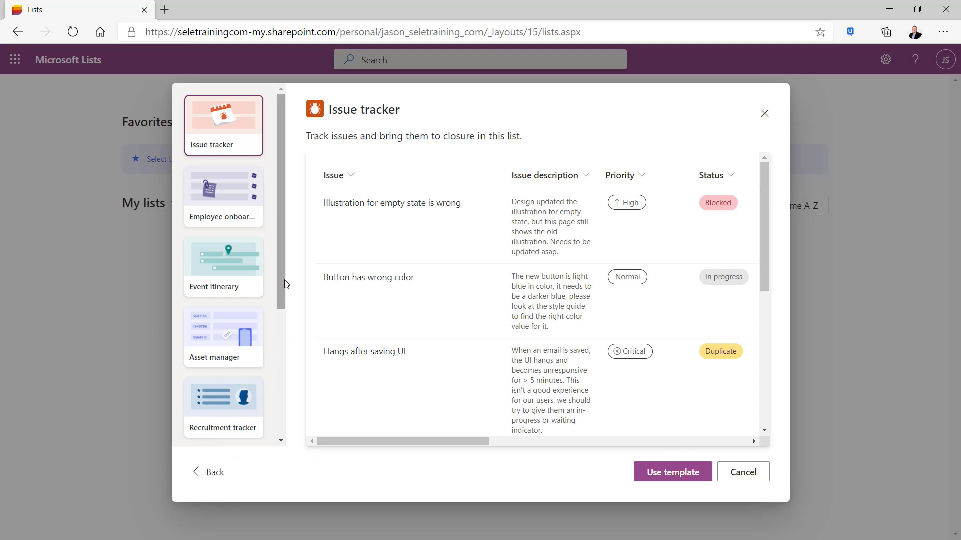
mouse_move(284, 280)
mouse_down()
mouse_move(280, 418)
mouse_move(280, 259)
mouse_up()
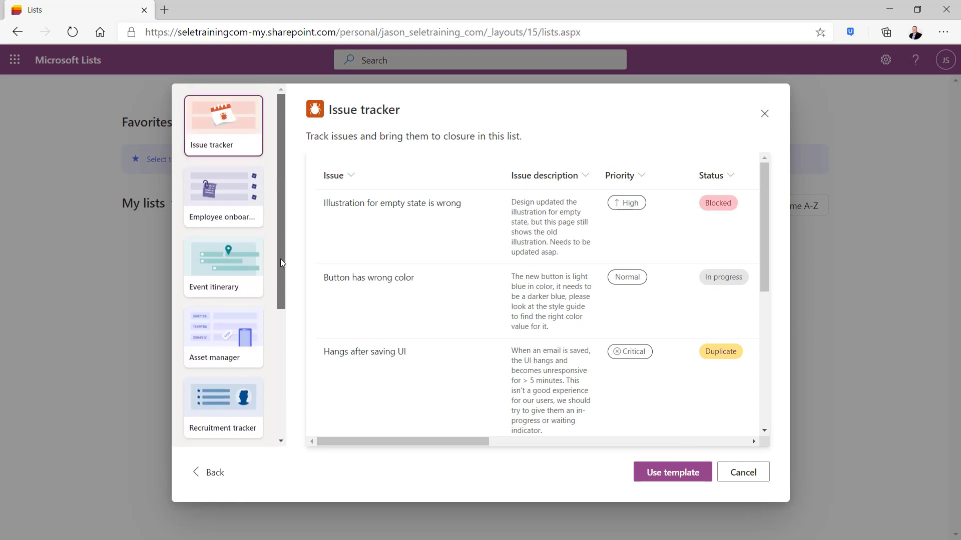
click(668, 473)
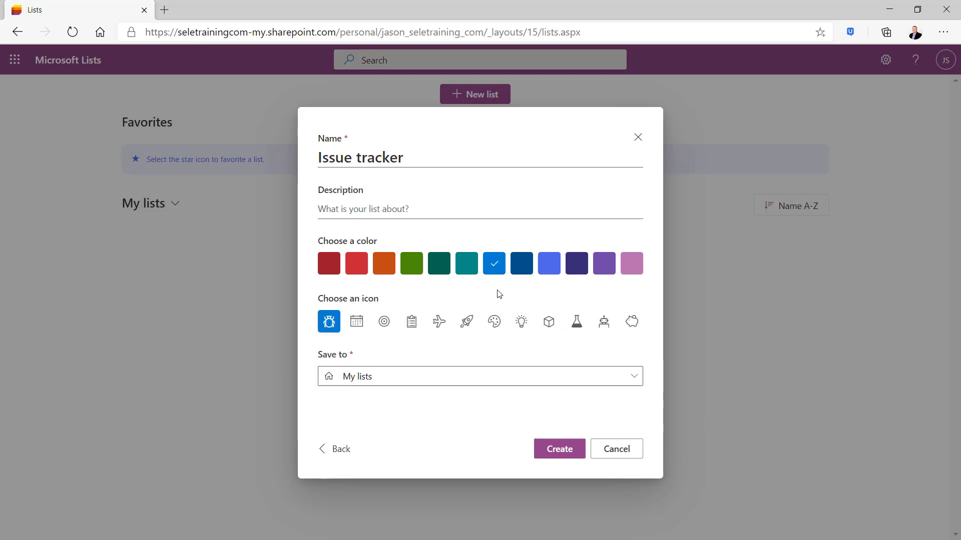
click(559, 448)
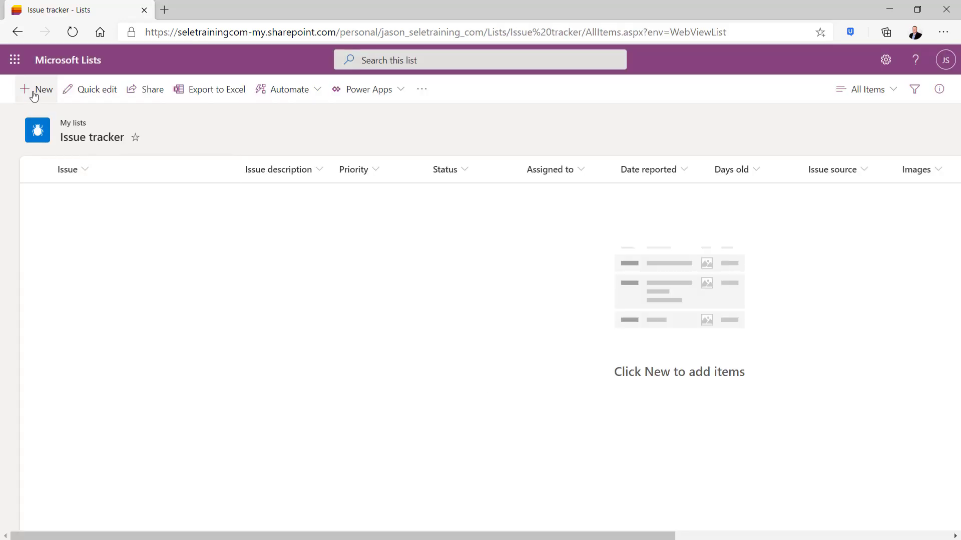
- Open and cancel a new item form, then export the empty list to Excel
click(36, 89)
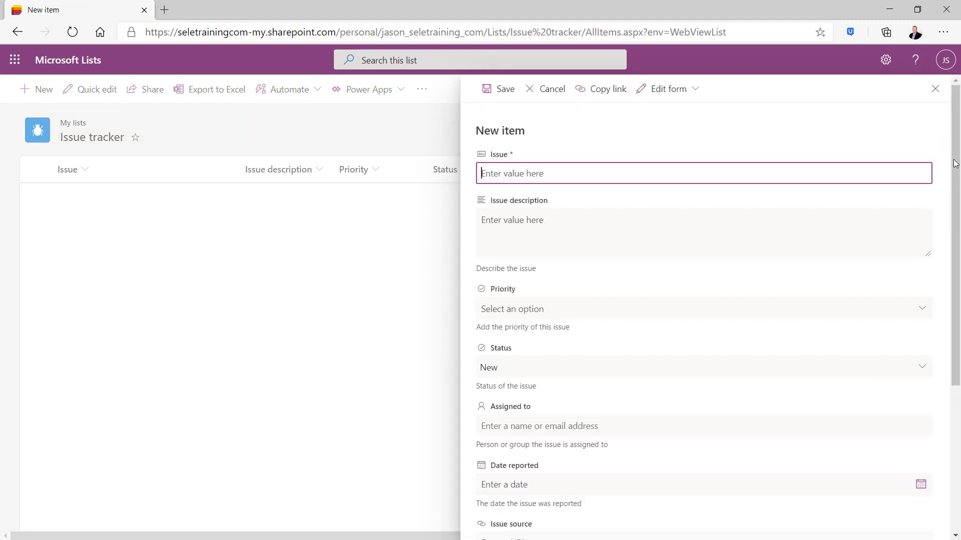
drag(954, 163, 870, 368)
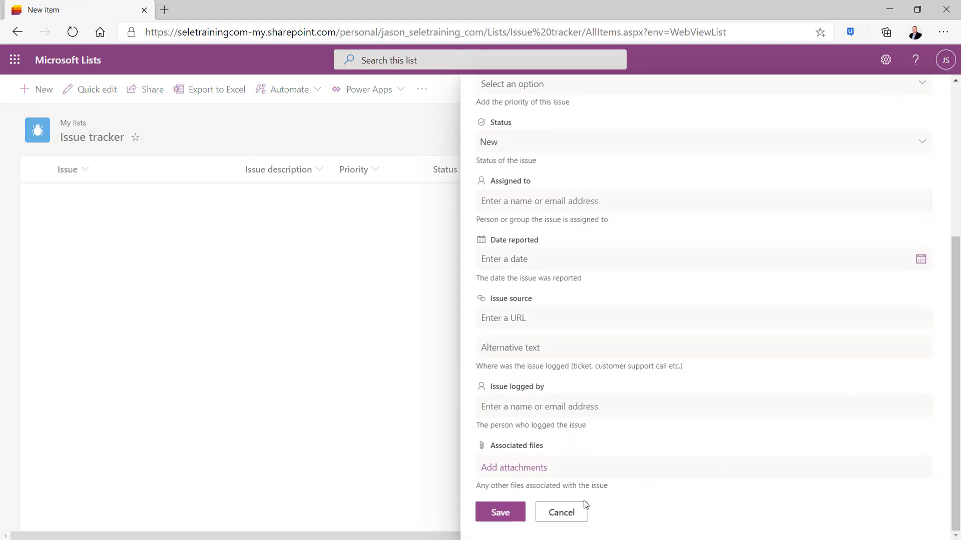
click(562, 512)
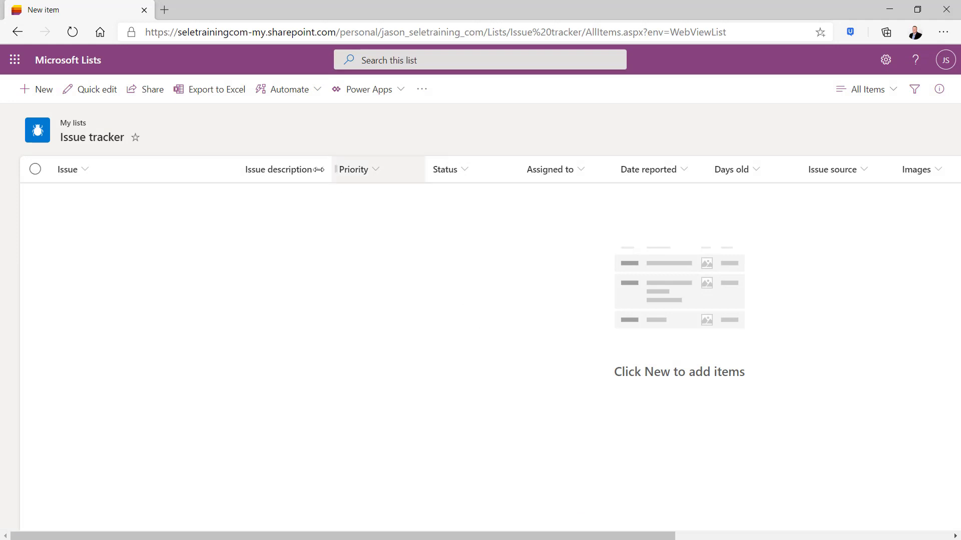
click(216, 89)
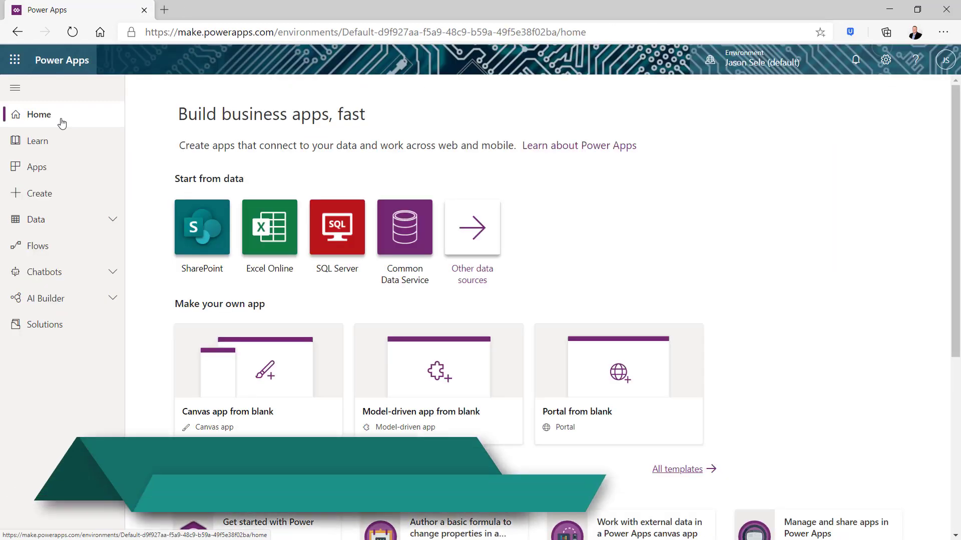
scroll(555, 218, down, 4)
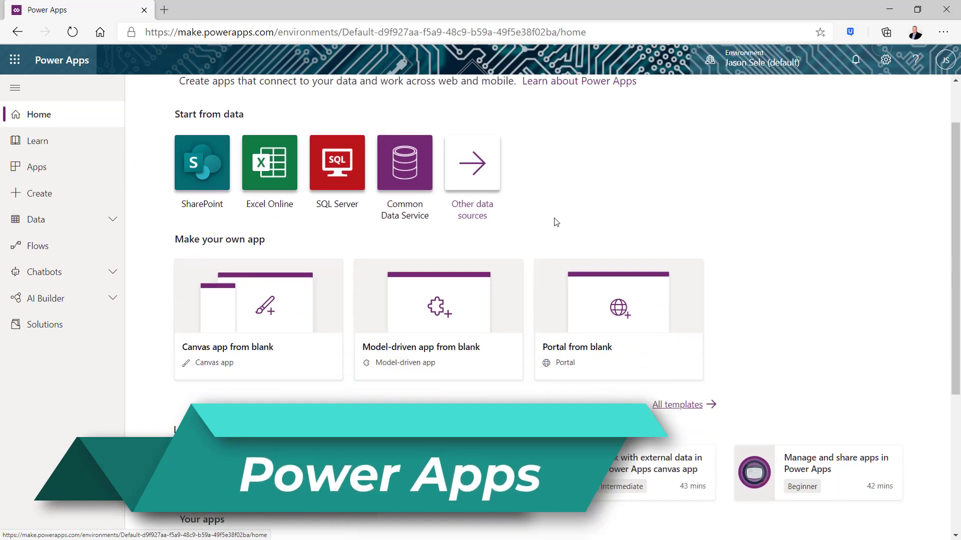
scroll(554, 218, down, 4)
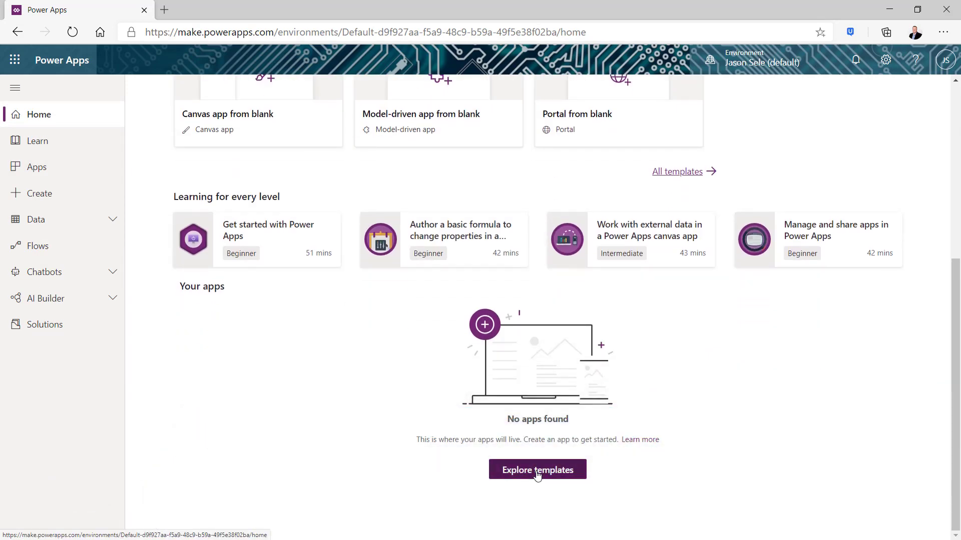
- Browse the Power Apps templates and open the Service Desk app template
click(537, 469)
scroll(537, 476, down, 2)
scroll(536, 476, down, 4)
scroll(537, 475, down, 4)
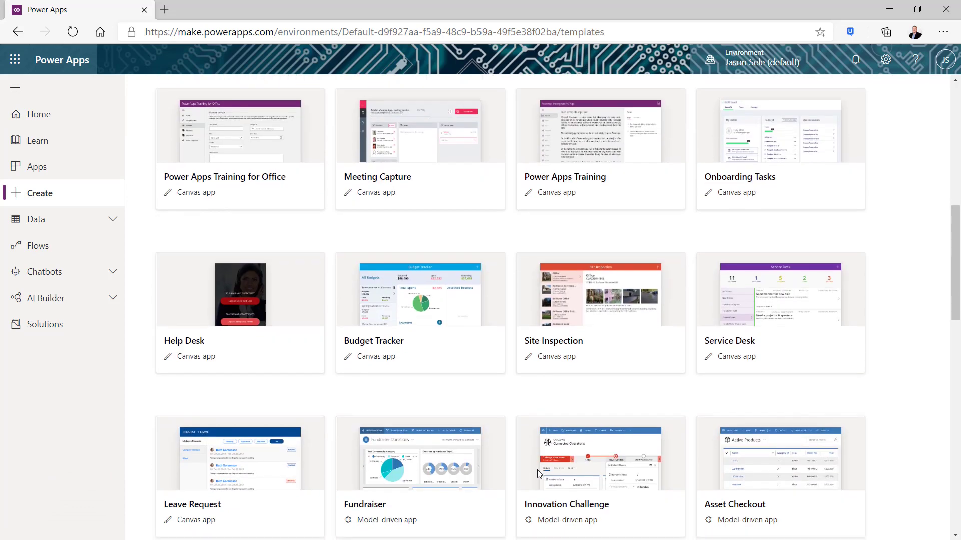
click(790, 321)
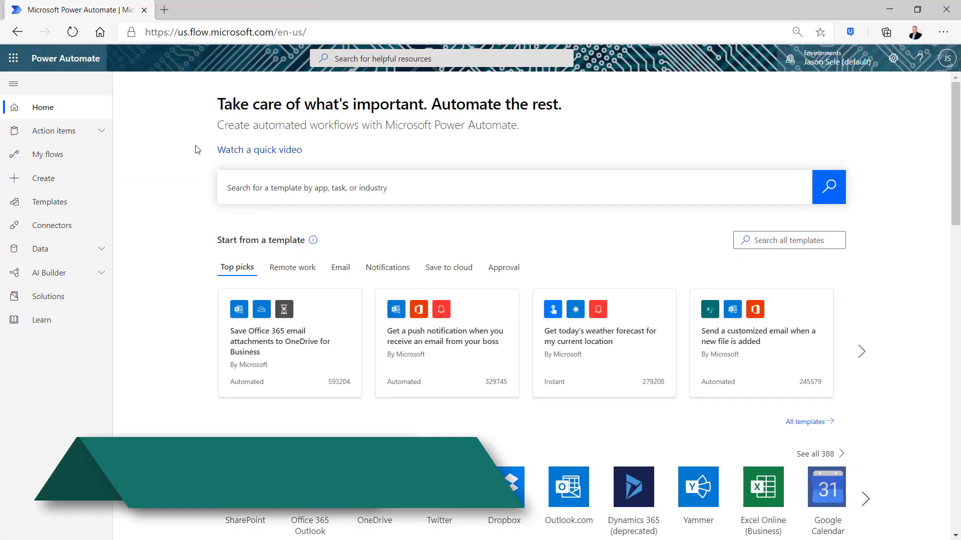
scroll(196, 149, down, 3)
scroll(196, 150, down, 1)
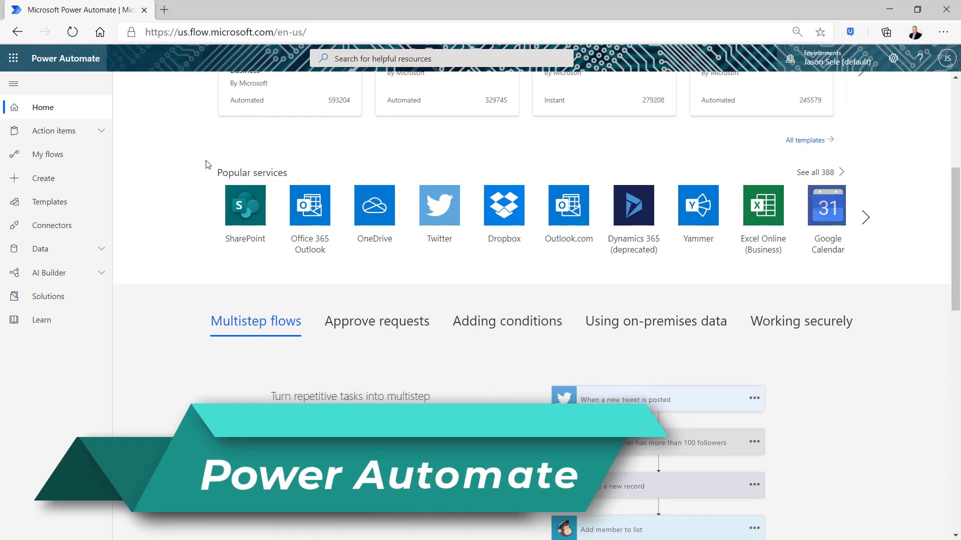
- View the Approve requests and Adding conditions tips, then create a SharePoint-triggered automated flow
click(385, 328)
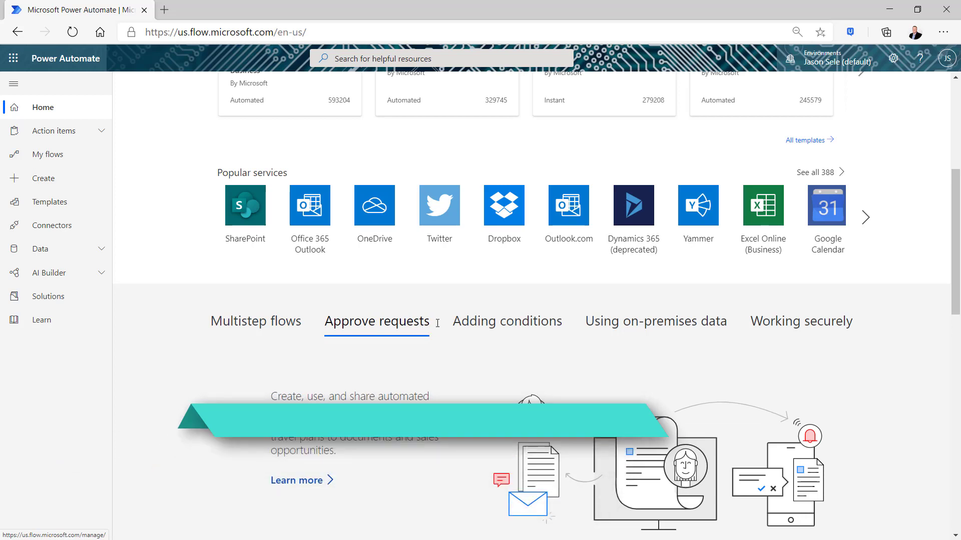
click(479, 327)
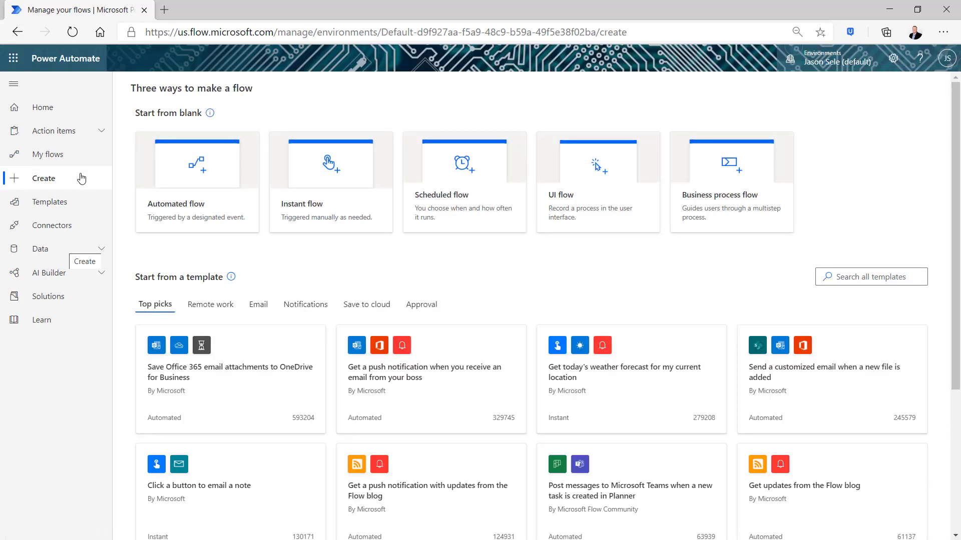
click(200, 199)
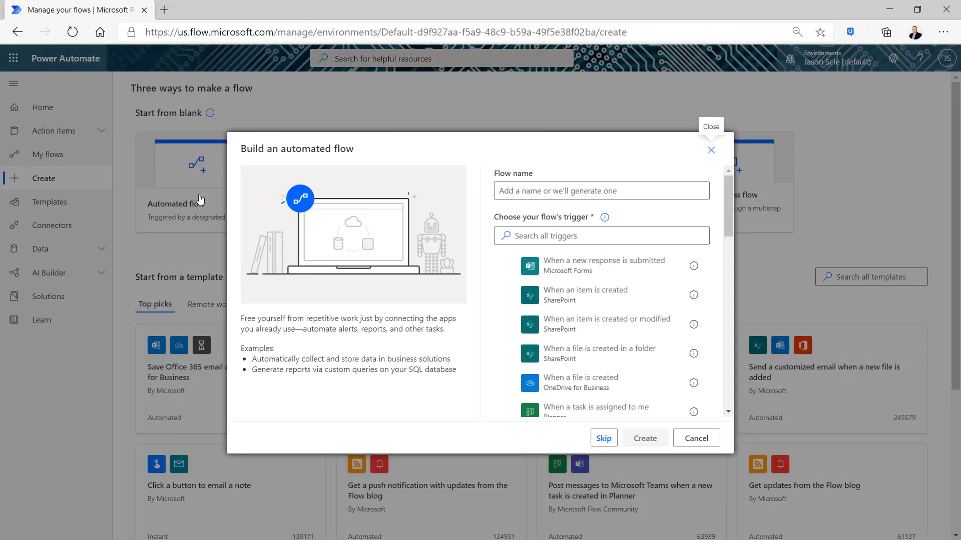
click(592, 327)
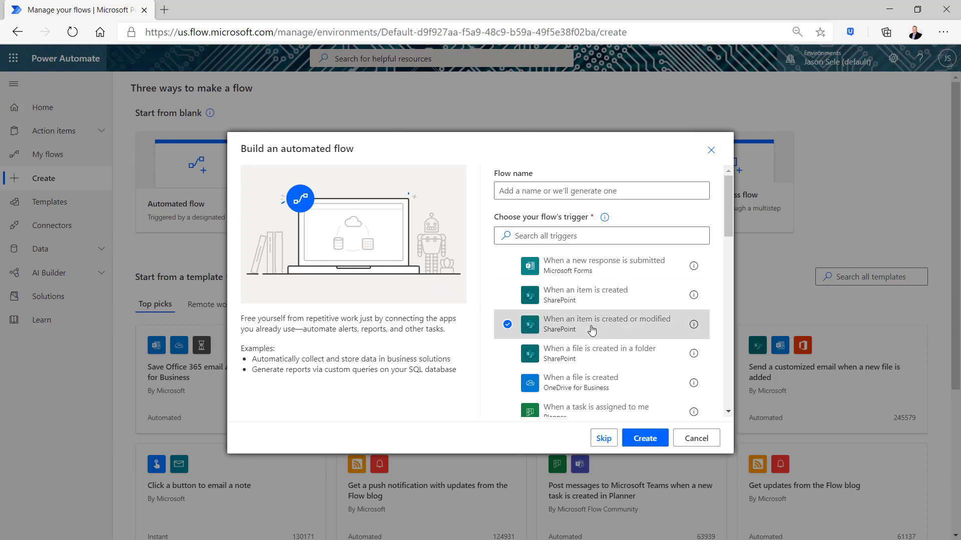
click(645, 437)
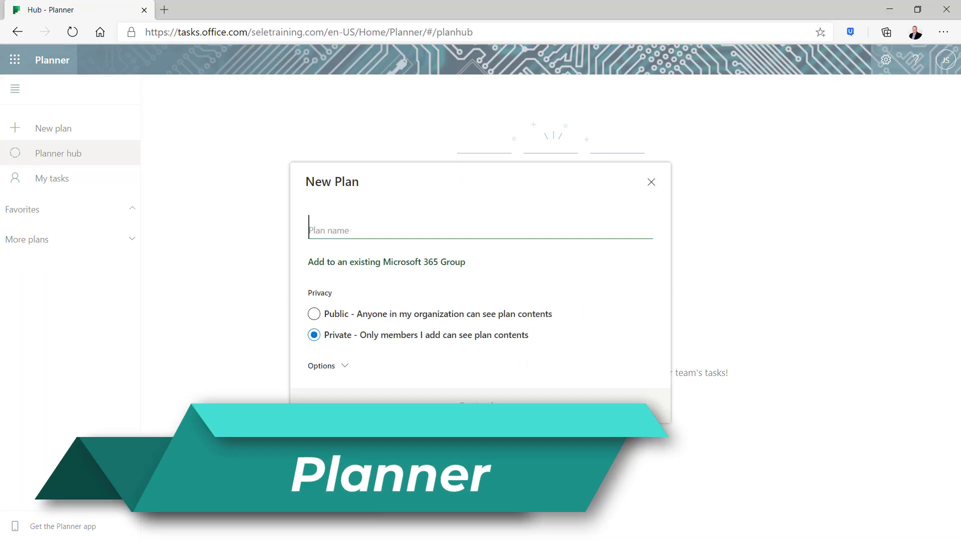
text(Plan 1)
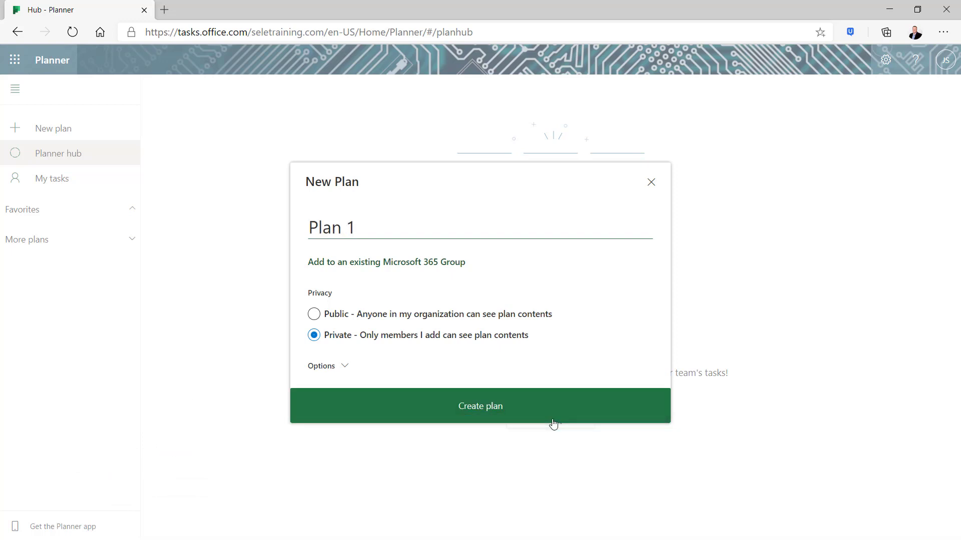
- Create Plan 1 and add Task 1 to To do, due 09/25 and assigned to a member
click(502, 412)
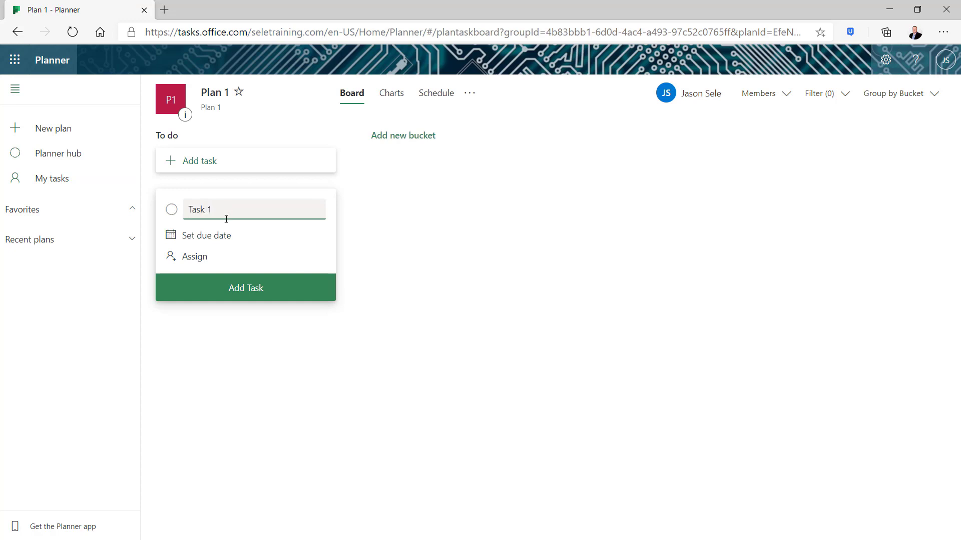
click(217, 236)
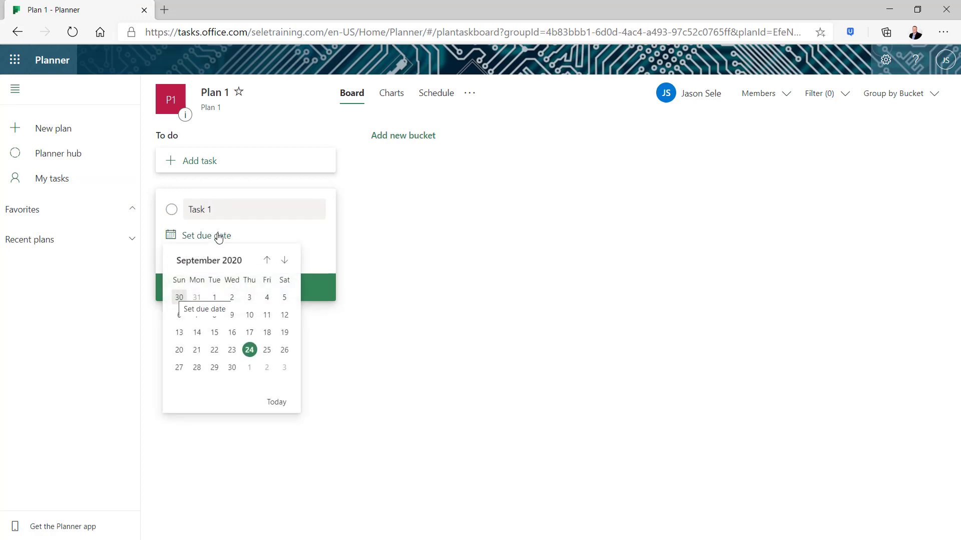
click(267, 351)
click(195, 257)
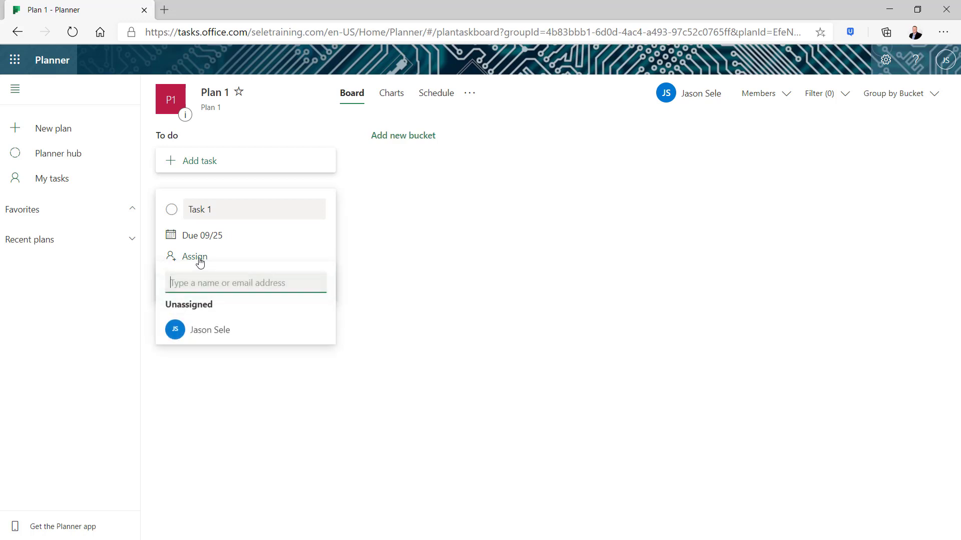
click(210, 330)
click(408, 321)
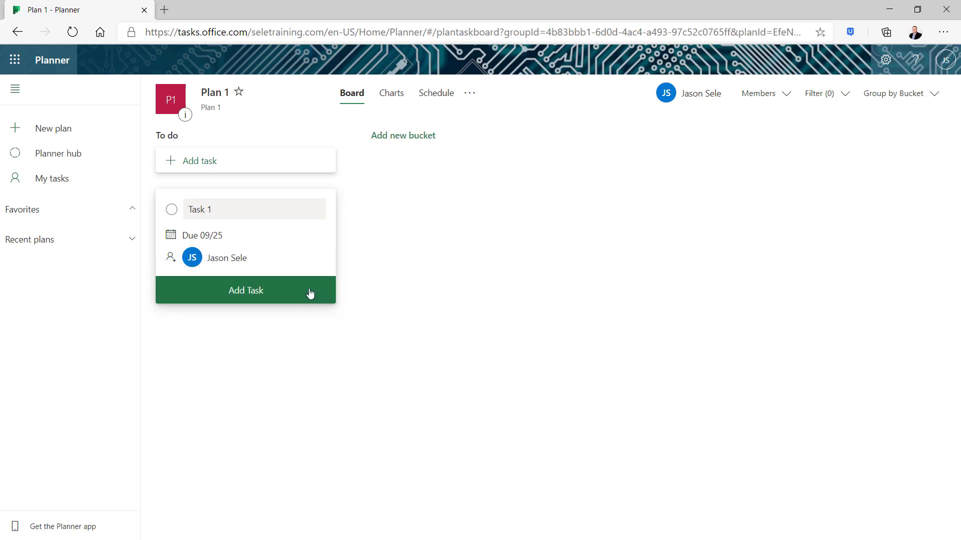
click(310, 293)
click(562, 339)
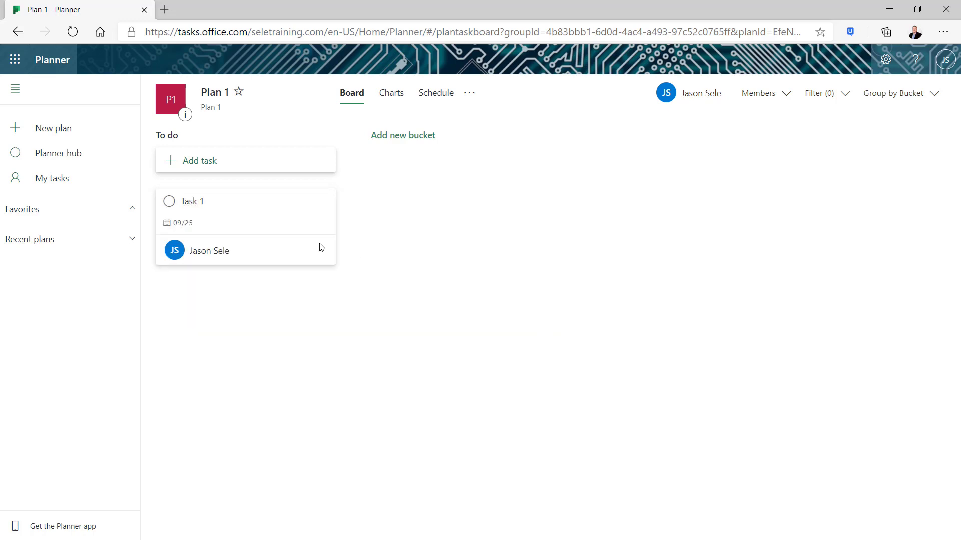
- Complete the existing Task 1, then create List 1 and add Task 1 to it
click(170, 202)
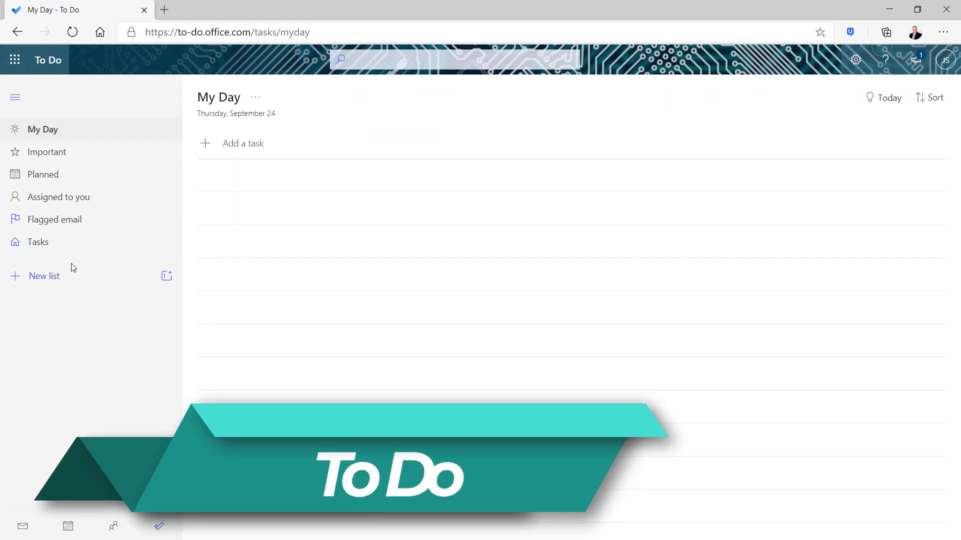
click(44, 276)
key(Return)
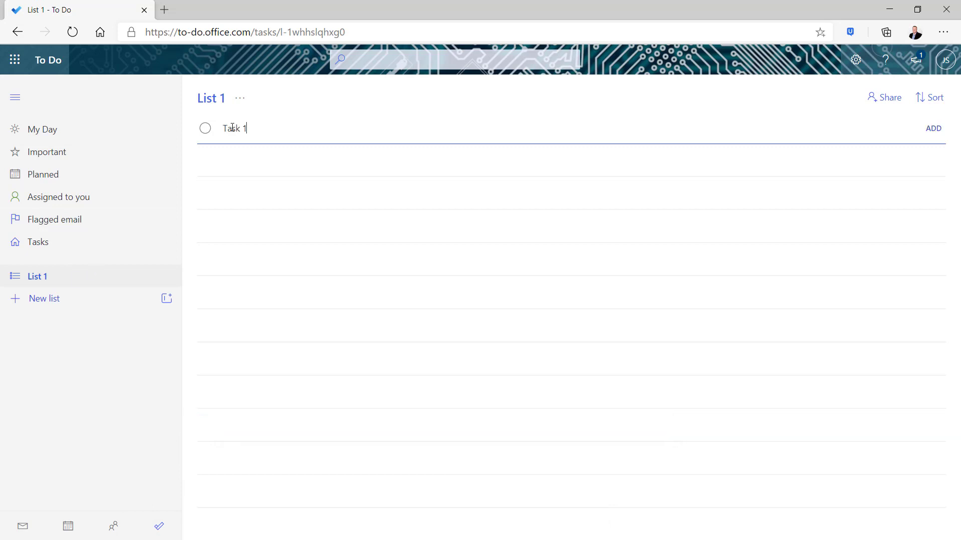
text(Task 1)
key(Return)
- Make Task 1 due tomorrow, tag it Green category and add a note
click(346, 160)
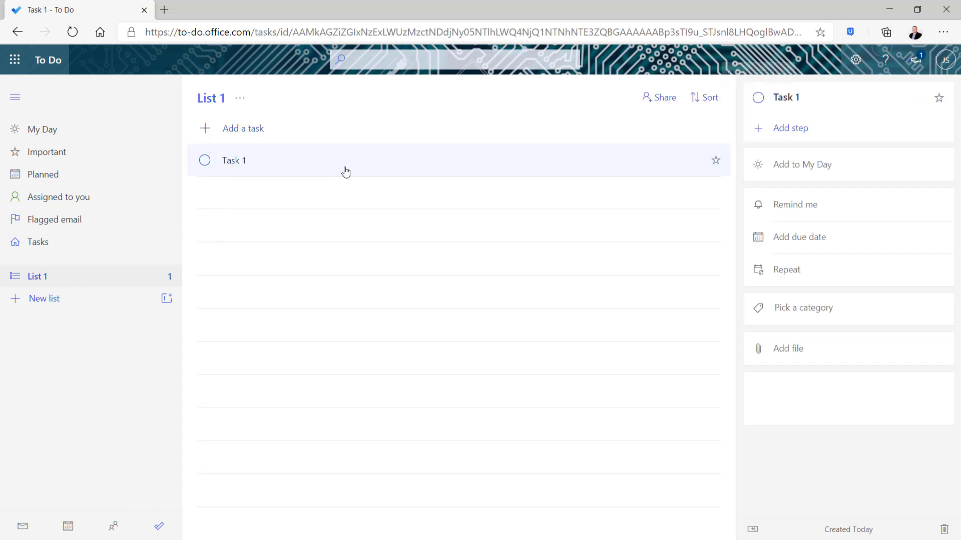
click(799, 240)
click(832, 322)
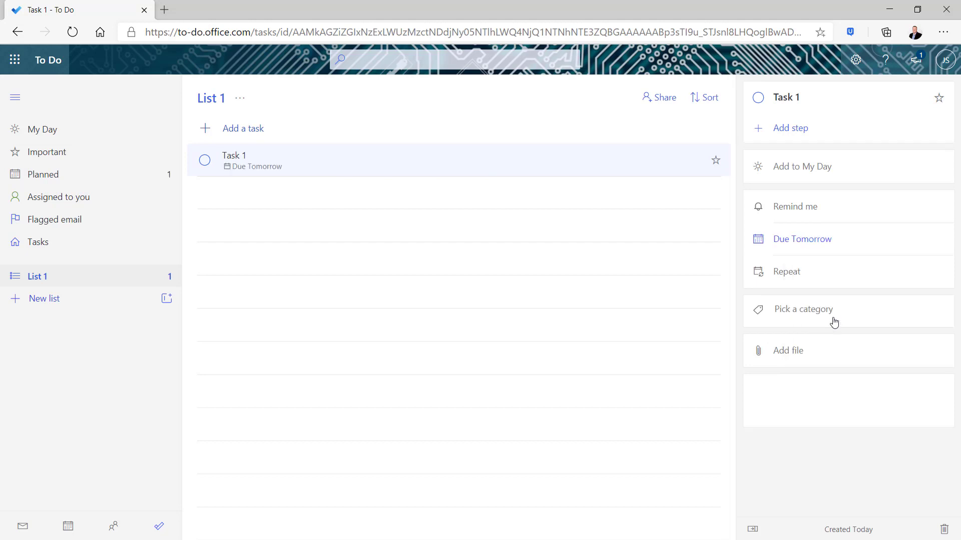
click(804, 309)
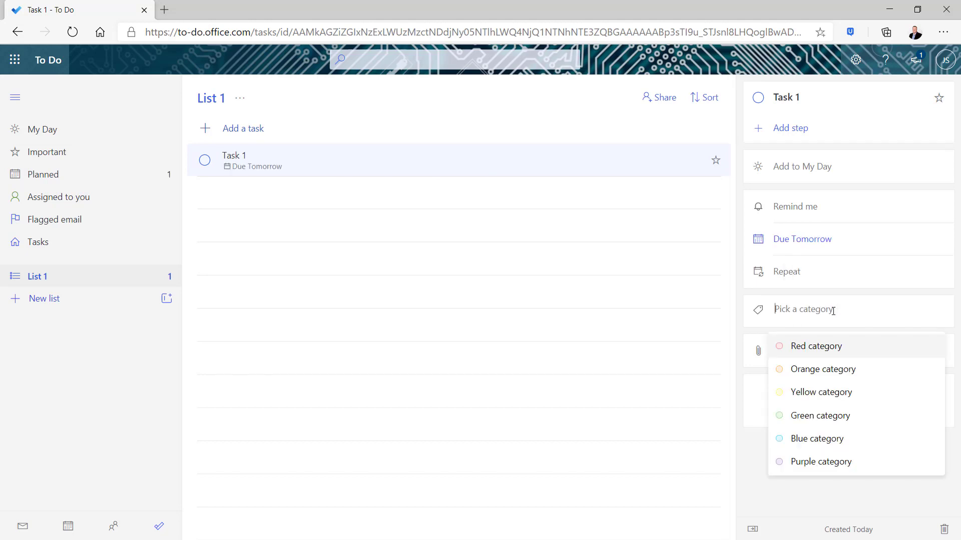
click(821, 415)
click(765, 415)
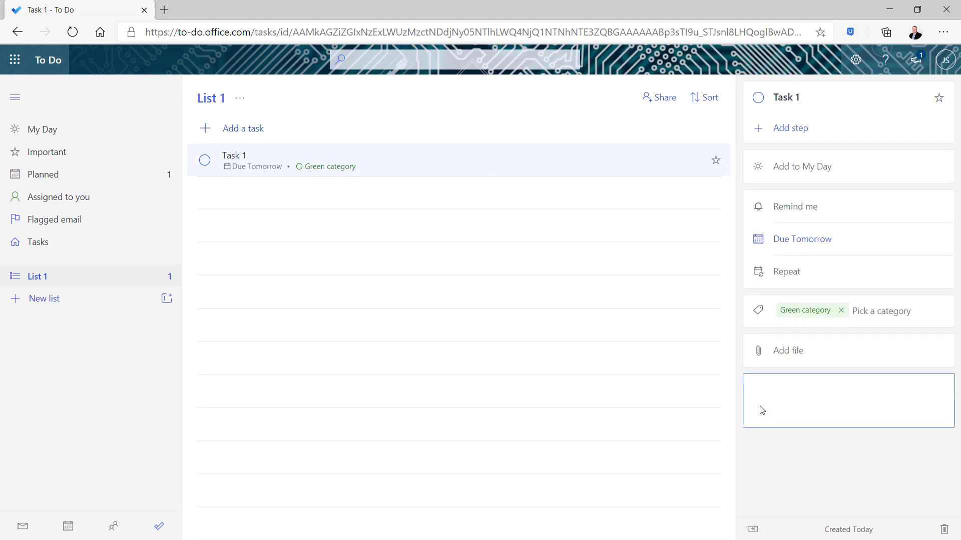
text(Notes)
key(Return)
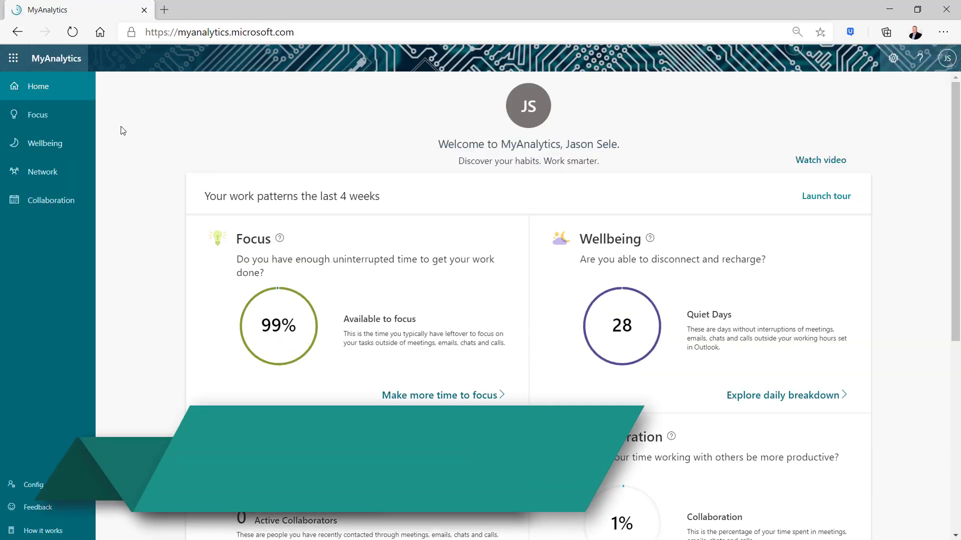
scroll(122, 131, down, 5)
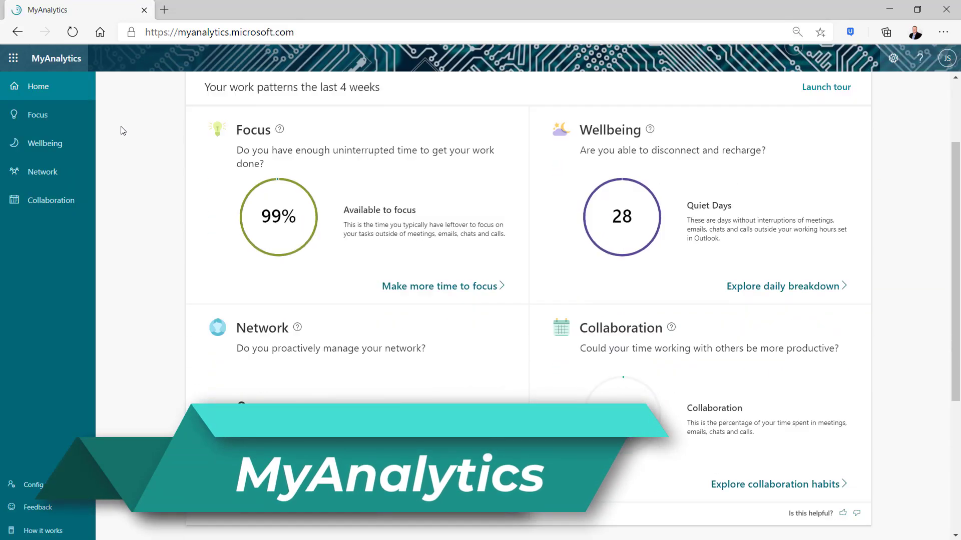
scroll(123, 130, down, 1)
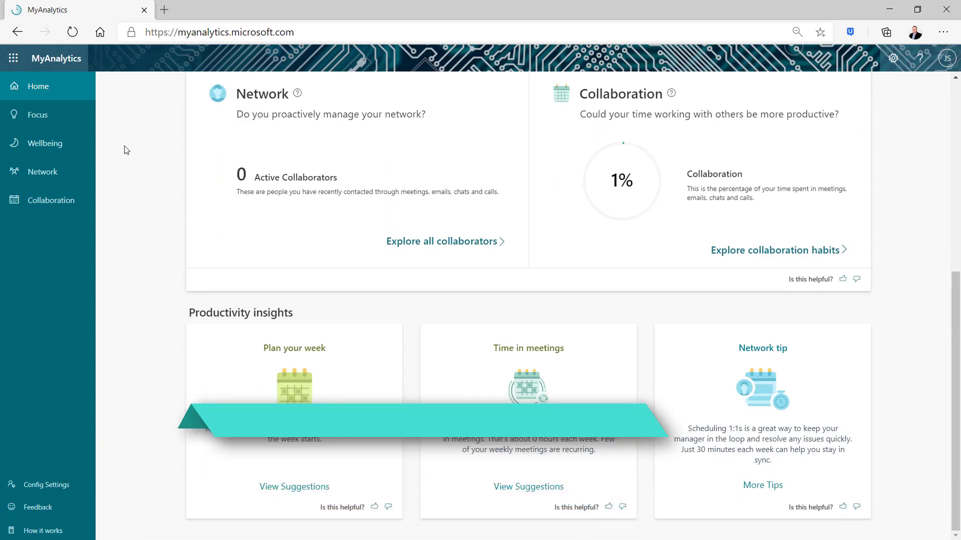
- Reveal the Plan your week and Time in meetings suggestions, then open Focus insights
click(284, 487)
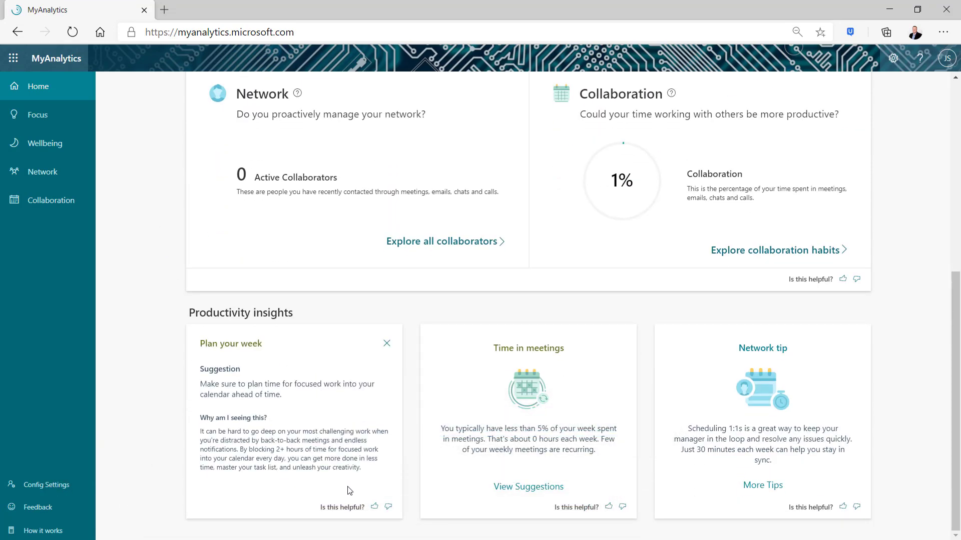
click(517, 488)
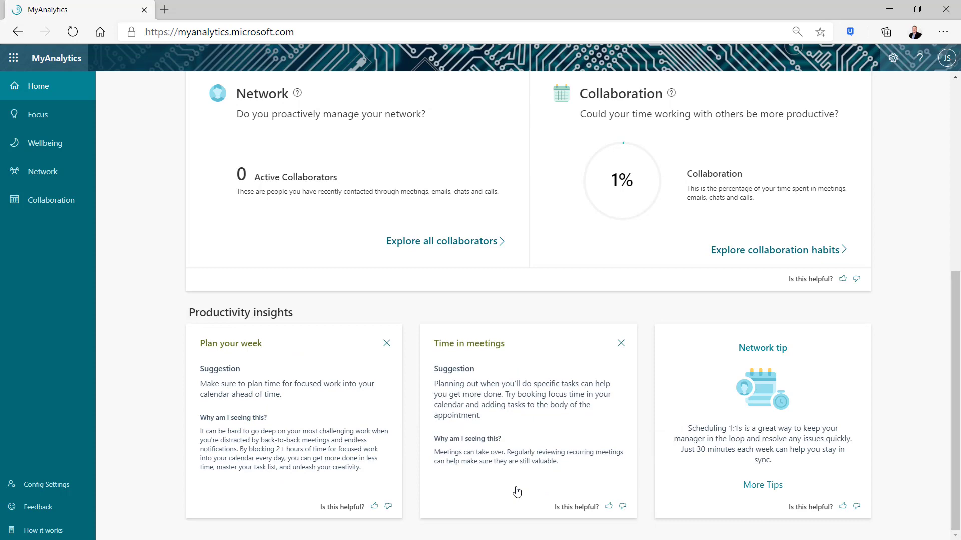
click(66, 122)
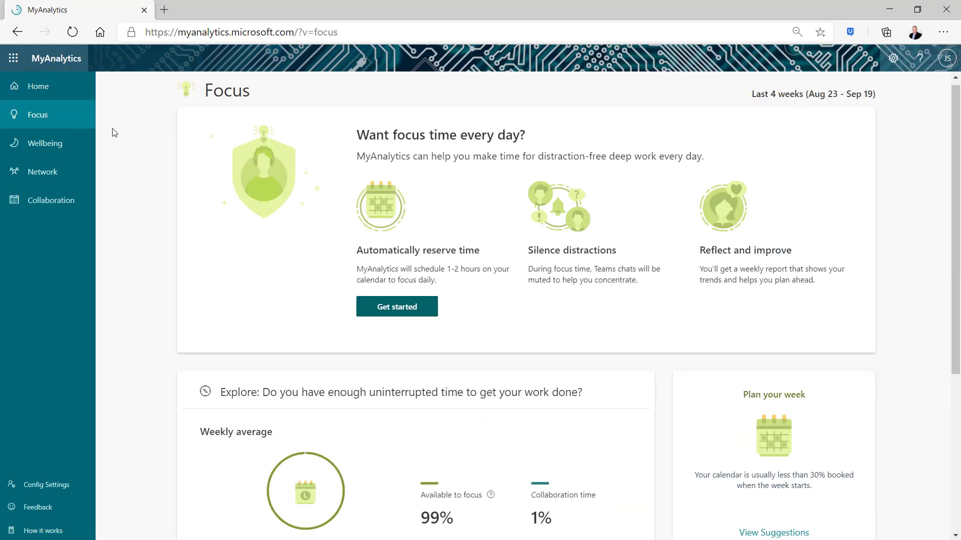
scroll(113, 132, down, 4)
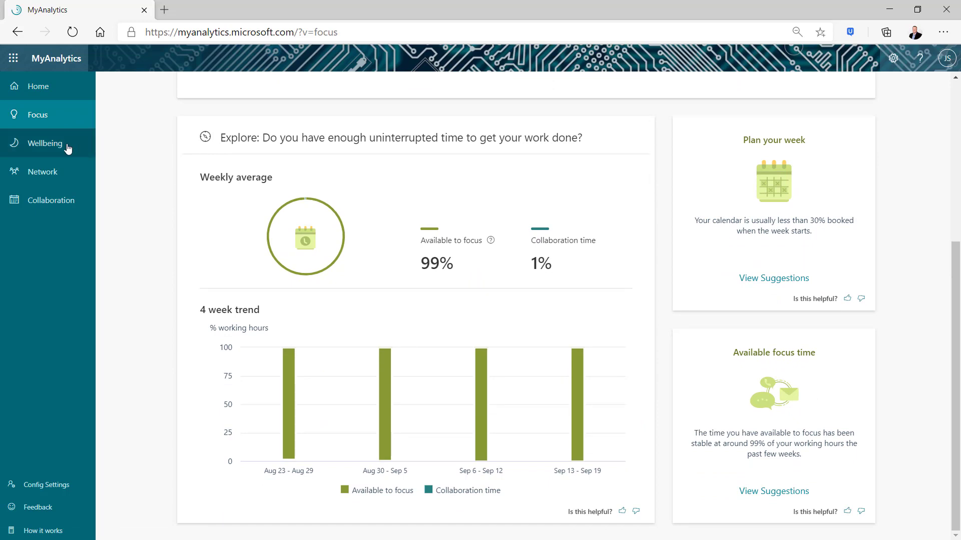
- Browse the Wellbeing, Network and Collaboration insights
click(68, 147)
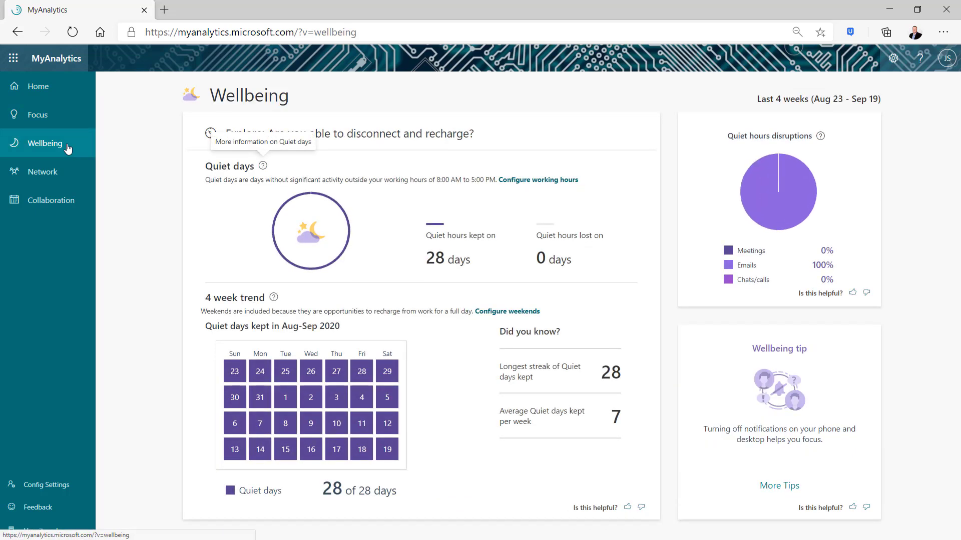
click(60, 173)
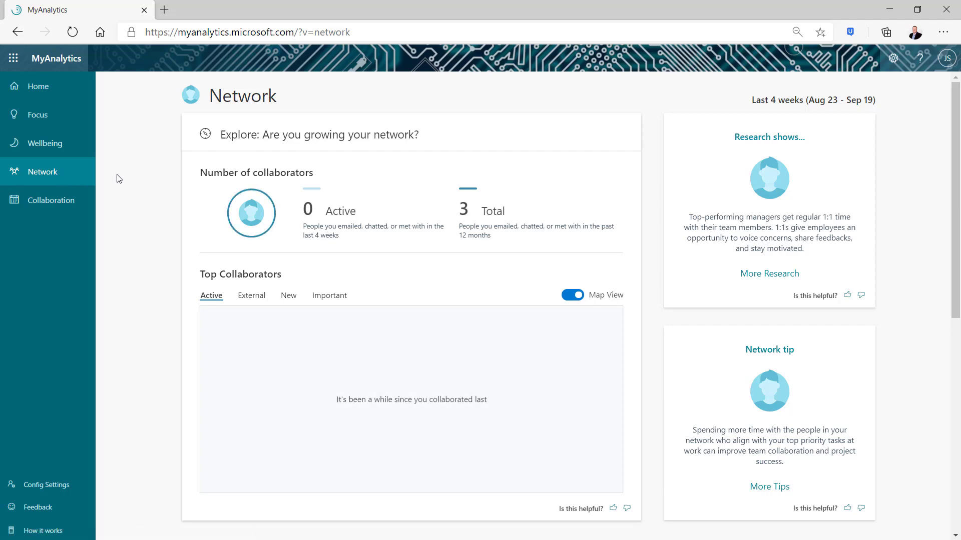
scroll(116, 178, down, 5)
scroll(116, 177, down, 5)
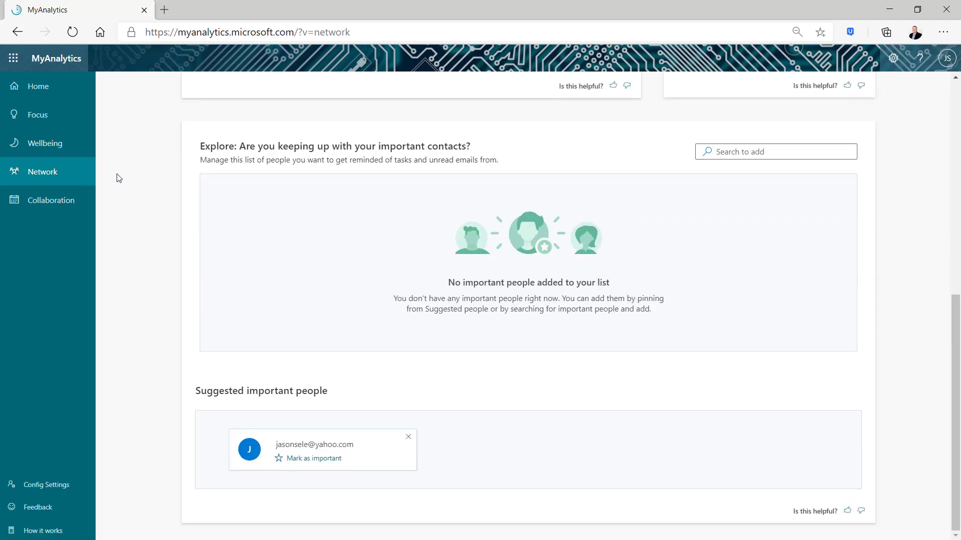
click(62, 201)
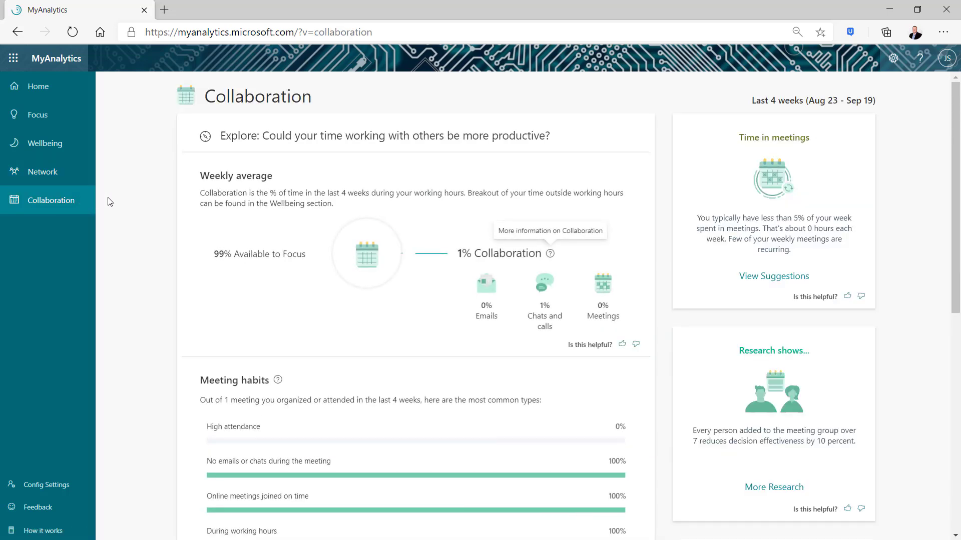
scroll(108, 202, down, 3)
scroll(108, 201, down, 3)
scroll(107, 202, down, 2)
scroll(108, 201, down, 2)
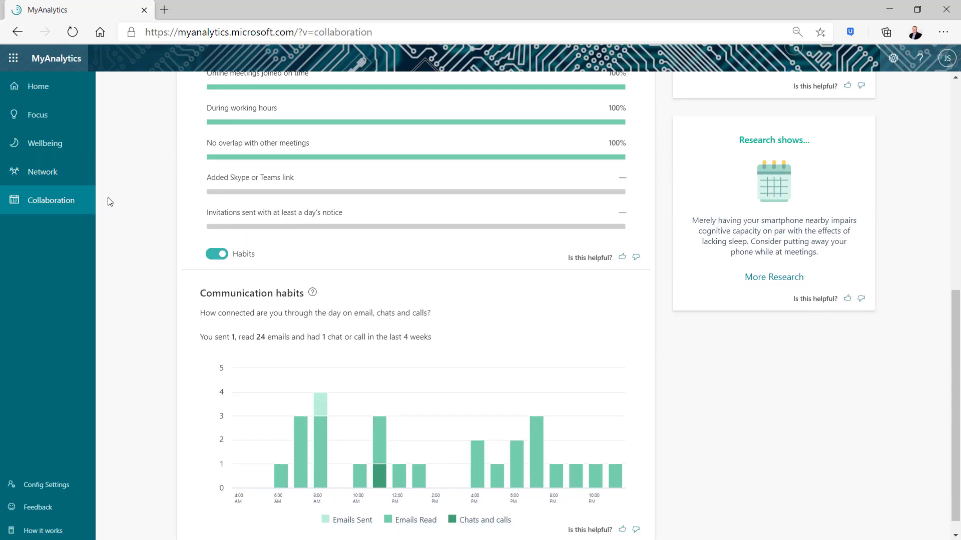
scroll(108, 201, down, 2)
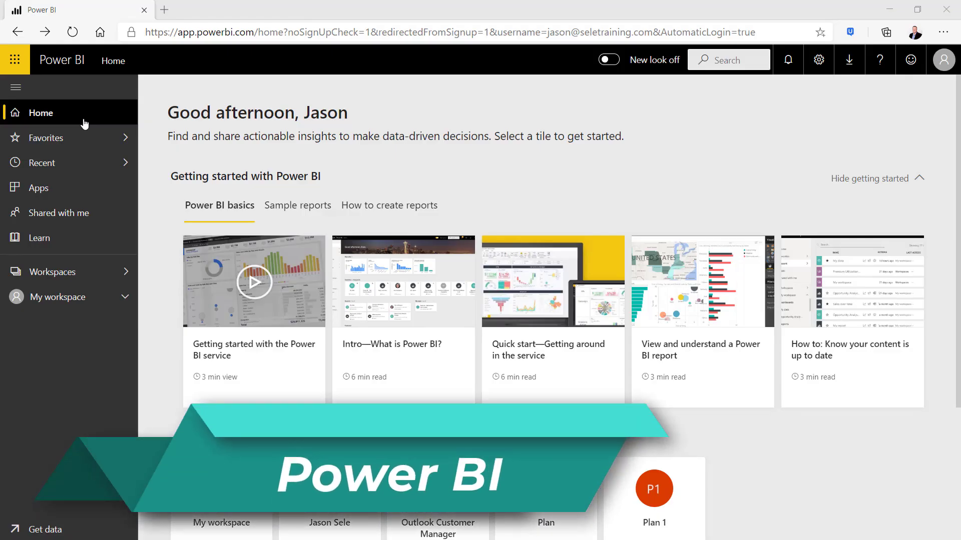
scroll(348, 201, down, 2)
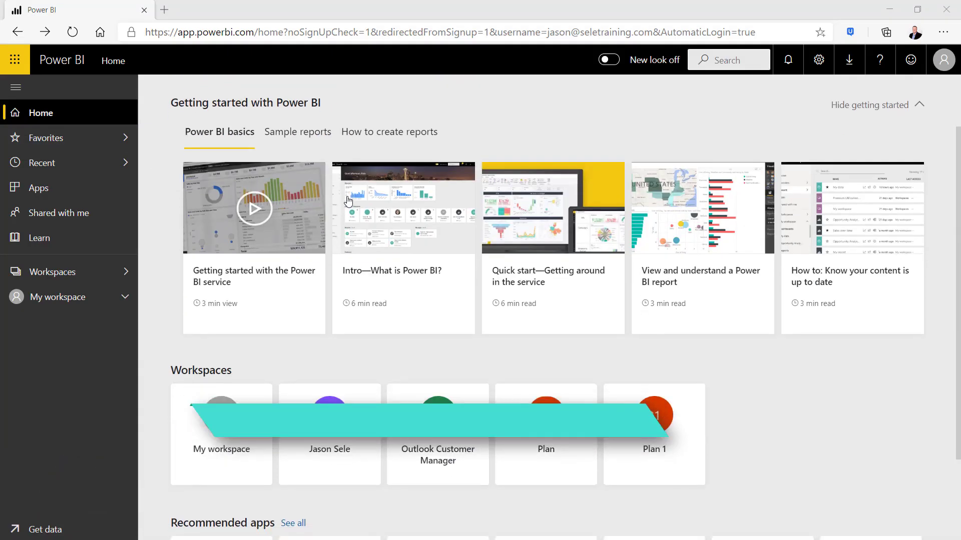
scroll(346, 202, down, 1)
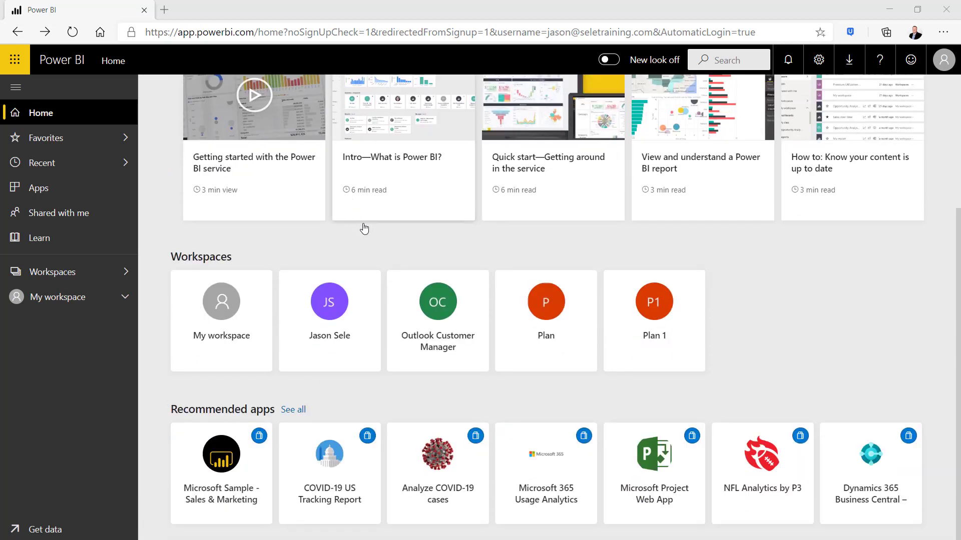
- Open the Microsoft Project Web App tile from Power BI's Recommended apps
click(654, 470)
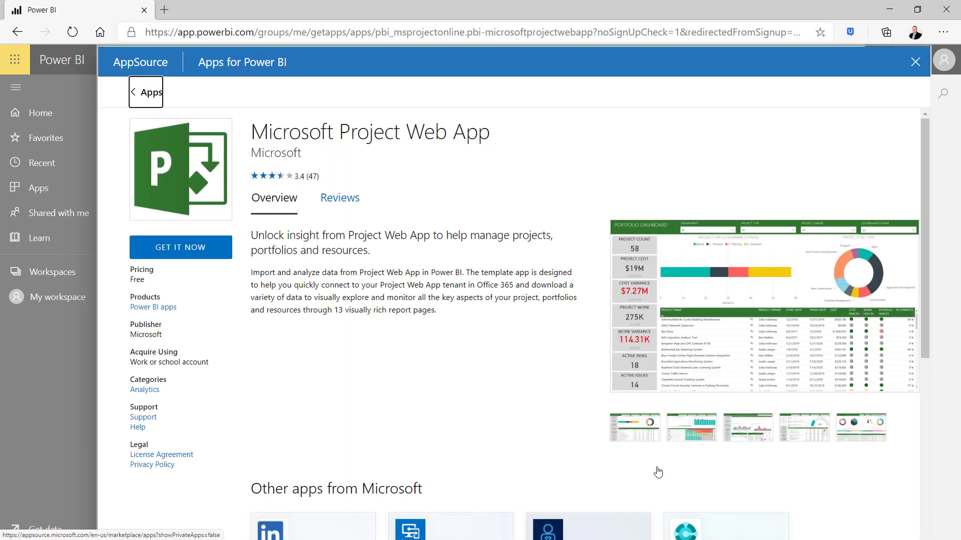
- Enlarge the Portfolio Dashboard screenshot on the Project Web App AppSource page
click(764, 324)
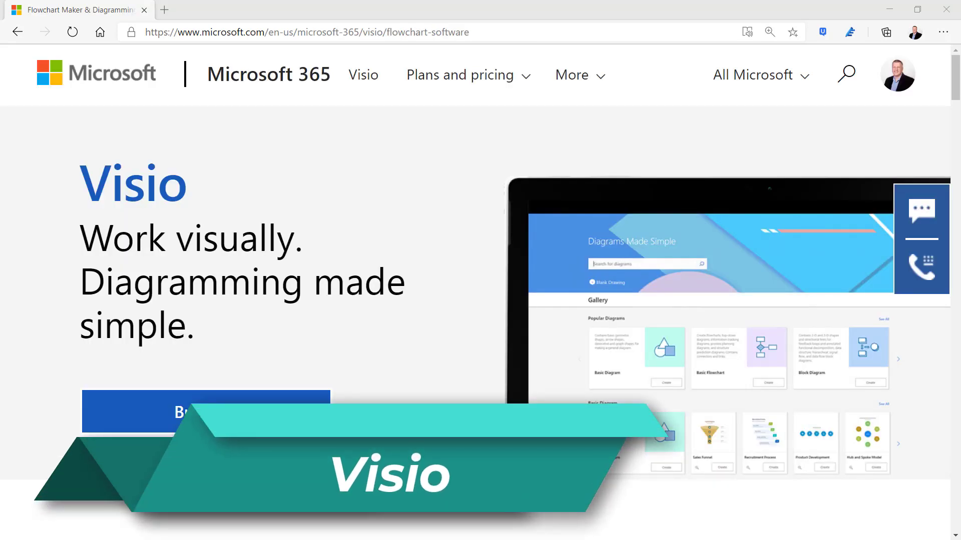
scroll(481, 300, down, 5)
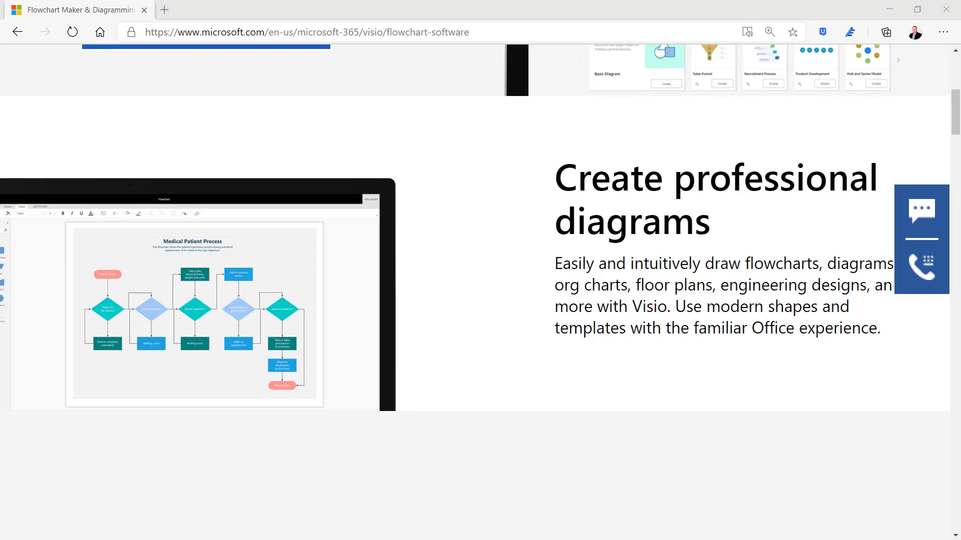
scroll(481, 300, down, 5)
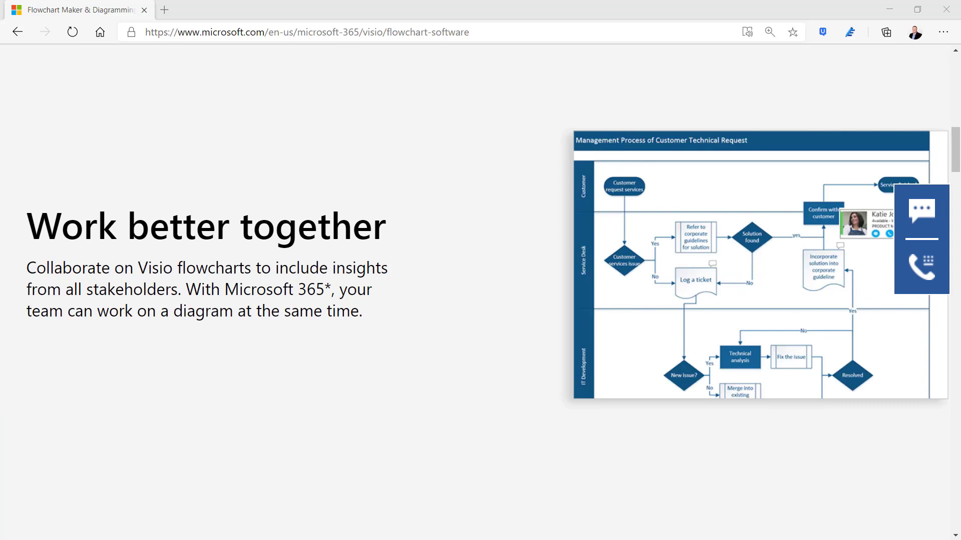
scroll(481, 300, down, 5)
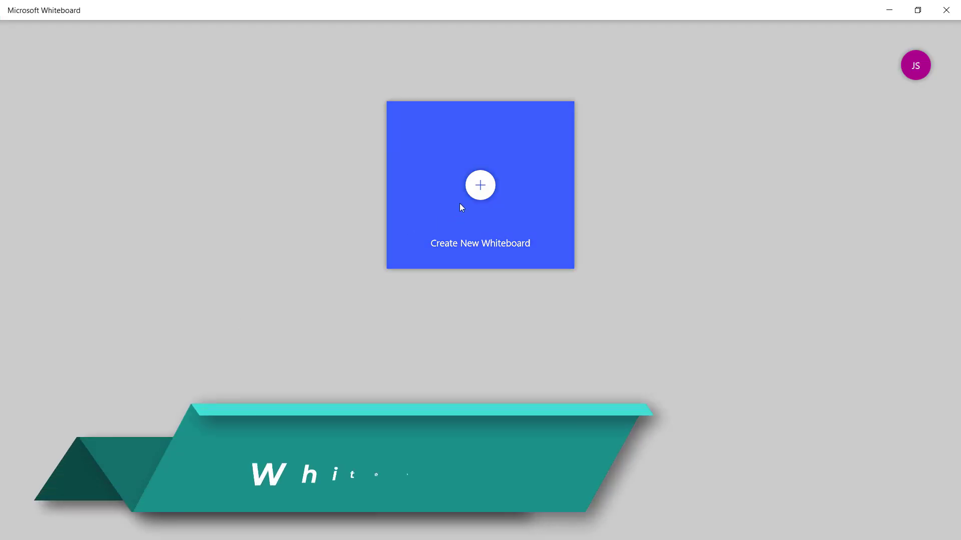
- On a new whiteboard, draw a yellow straight line along the 45° ruler
click(479, 188)
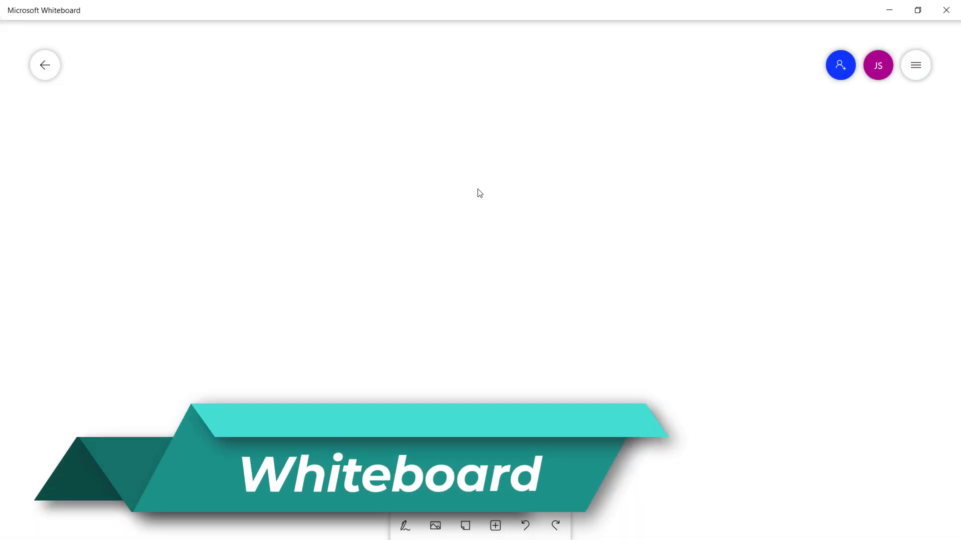
click(406, 526)
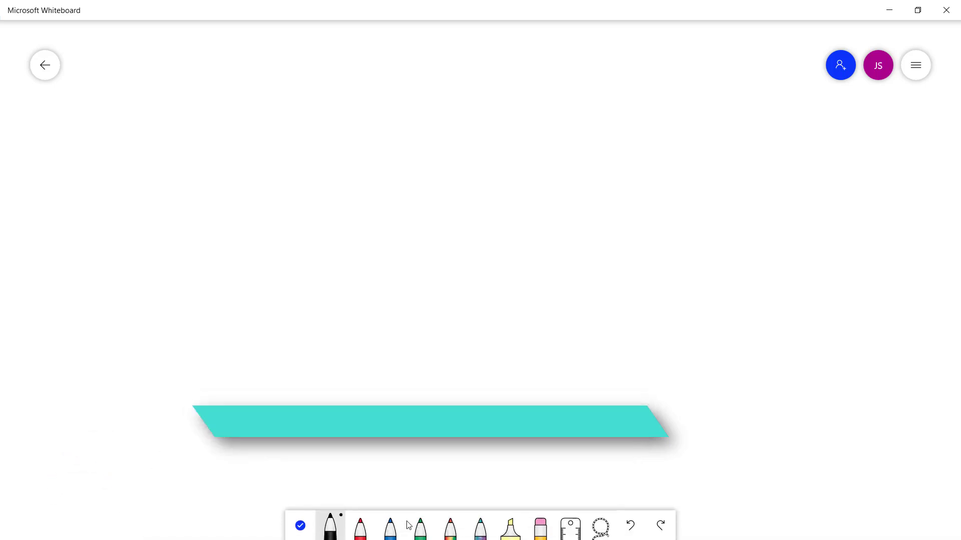
click(568, 526)
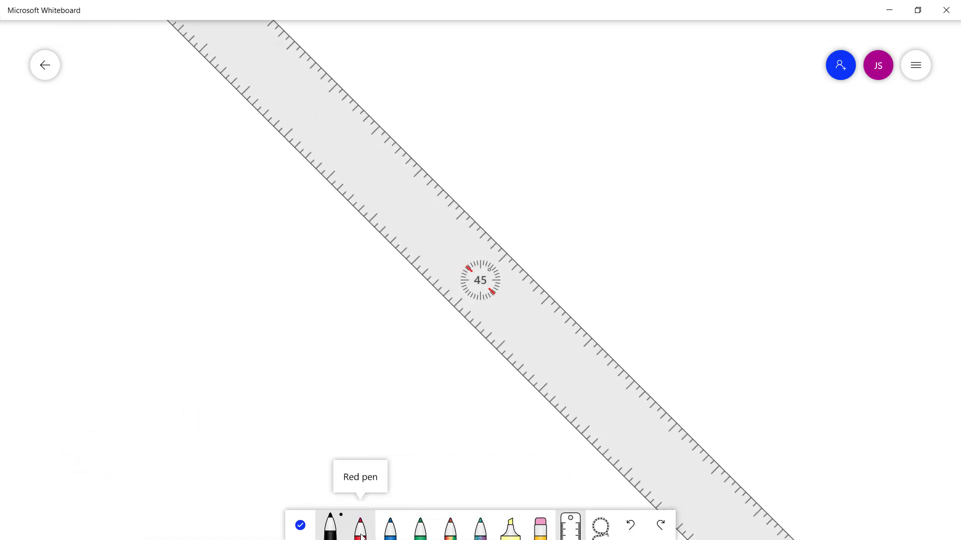
click(331, 527)
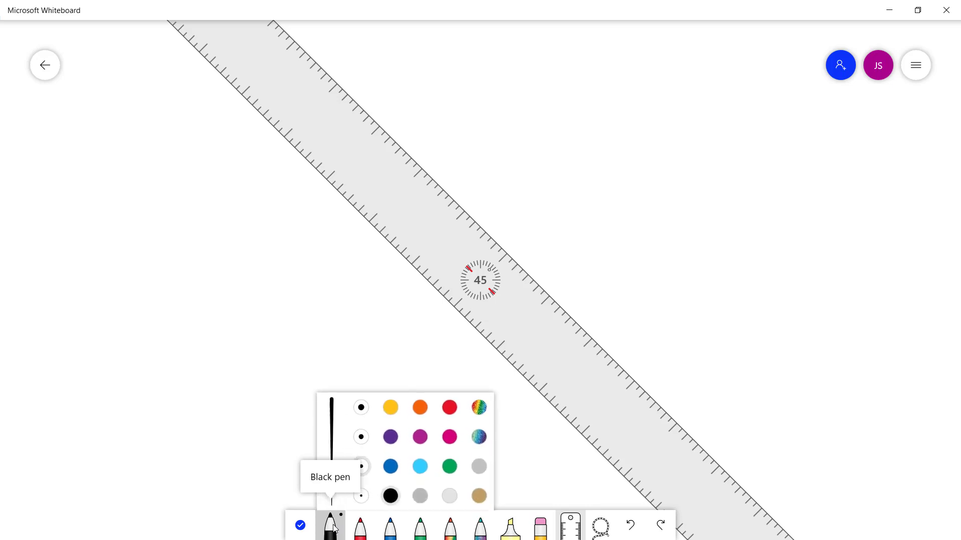
click(390, 405)
drag(354, 99, 371, 125)
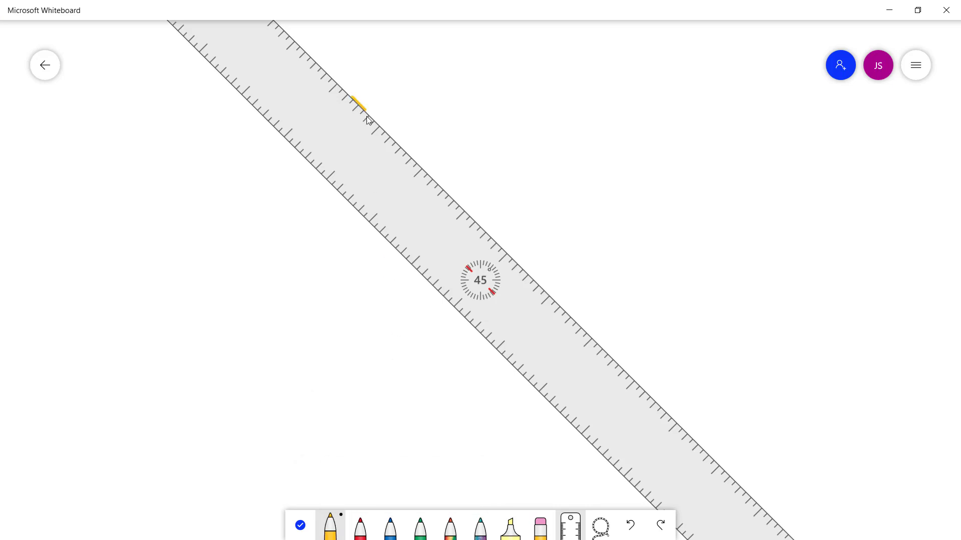
drag(456, 215, 628, 391)
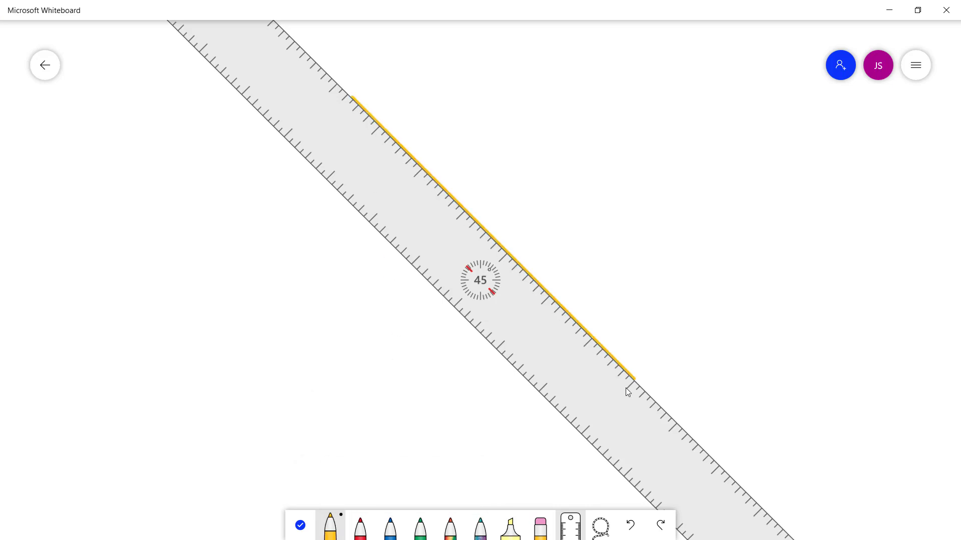
- Hide the ruler and lasso-select the yellow line to move it left
click(570, 527)
click(600, 527)
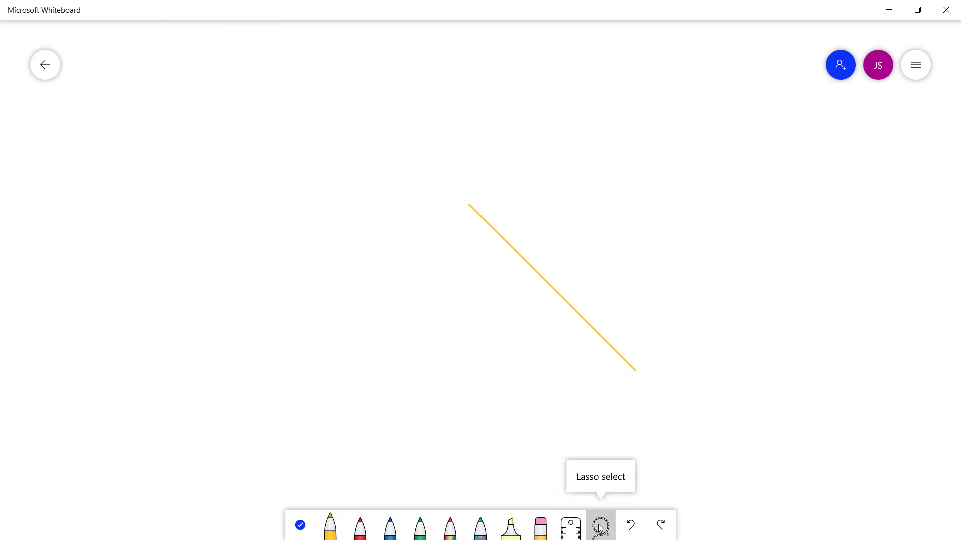
click(526, 271)
drag(524, 266, 228, 186)
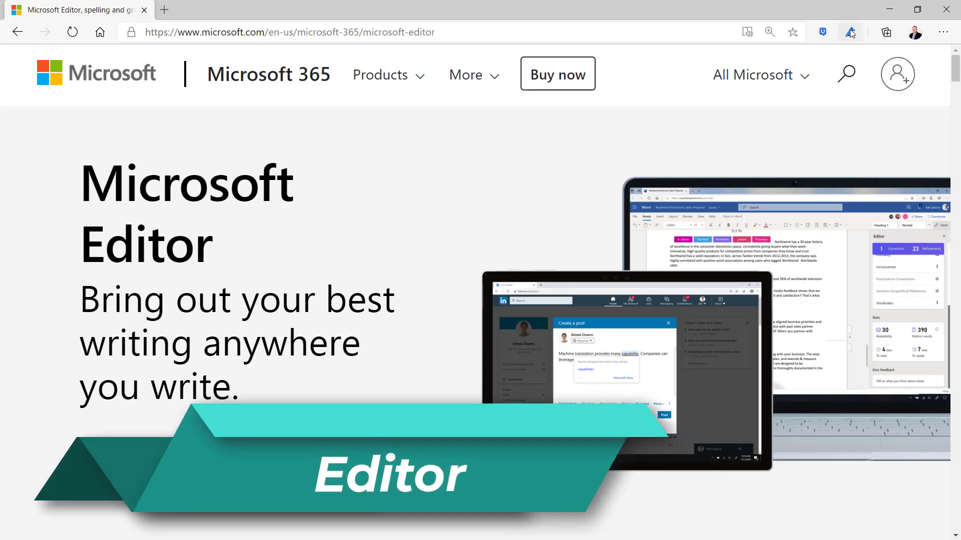
- Open the Edge Editor extension settings, then accept 'specific' for 'speciffic' in Word's Editor
click(849, 31)
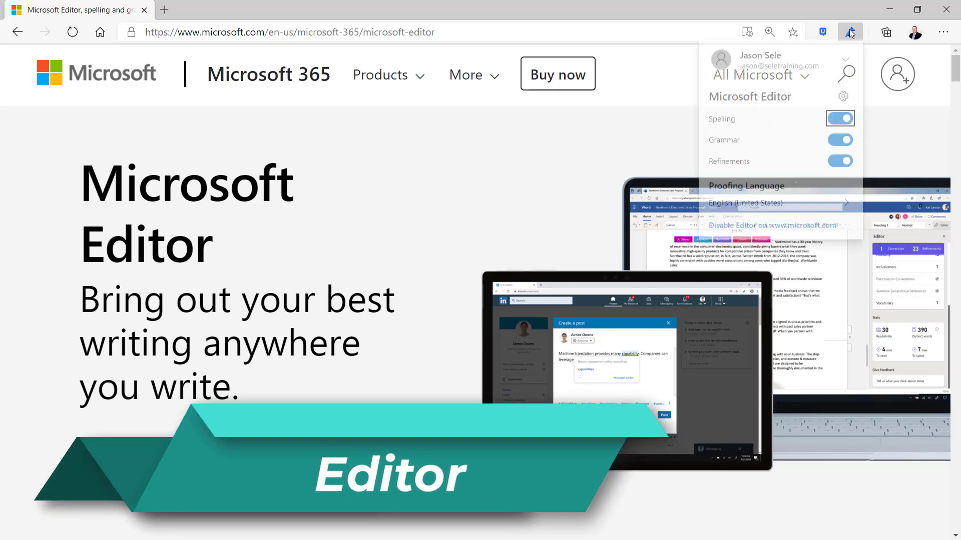
click(843, 97)
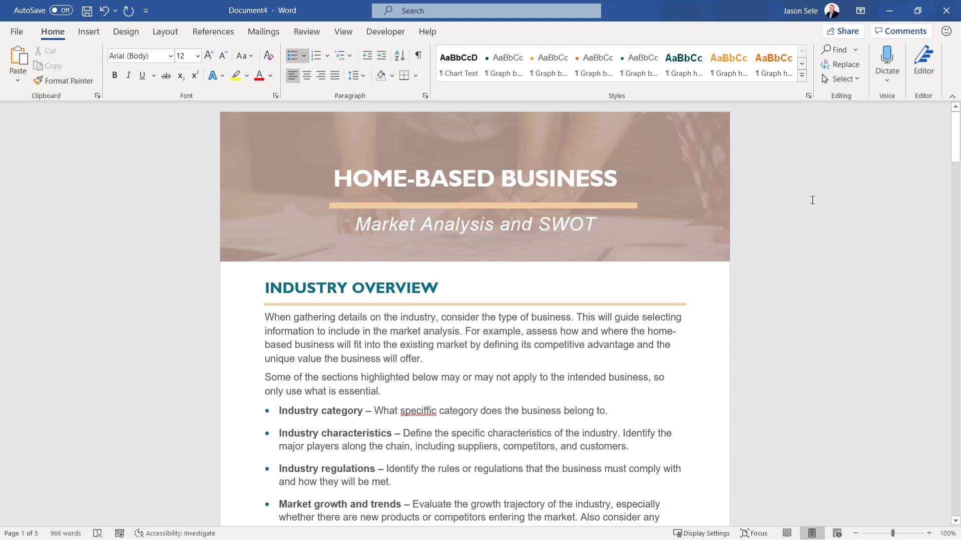
click(923, 63)
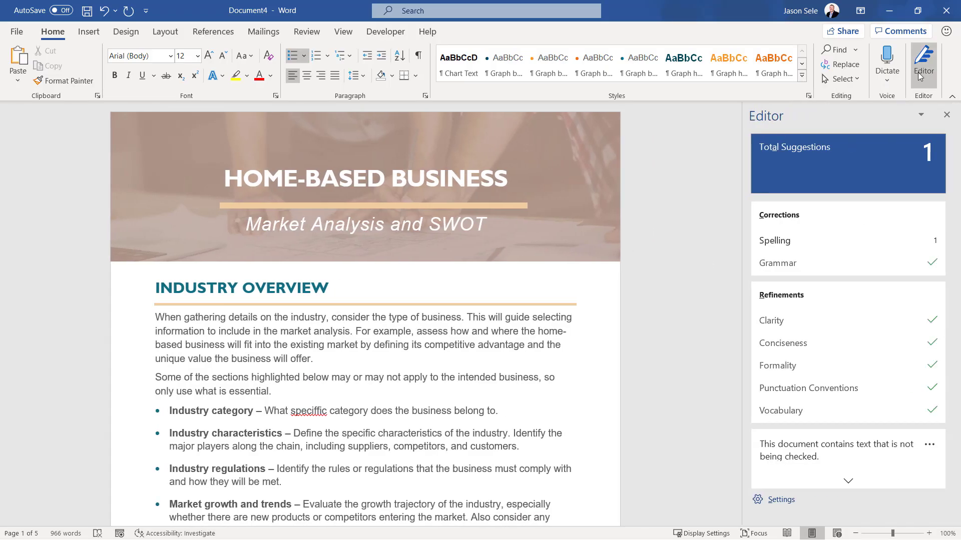
click(810, 238)
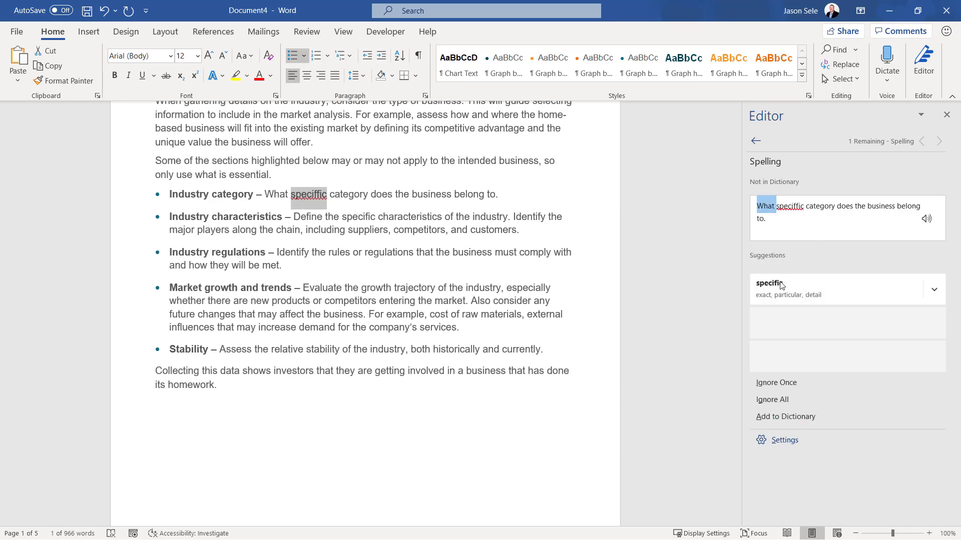
click(776, 287)
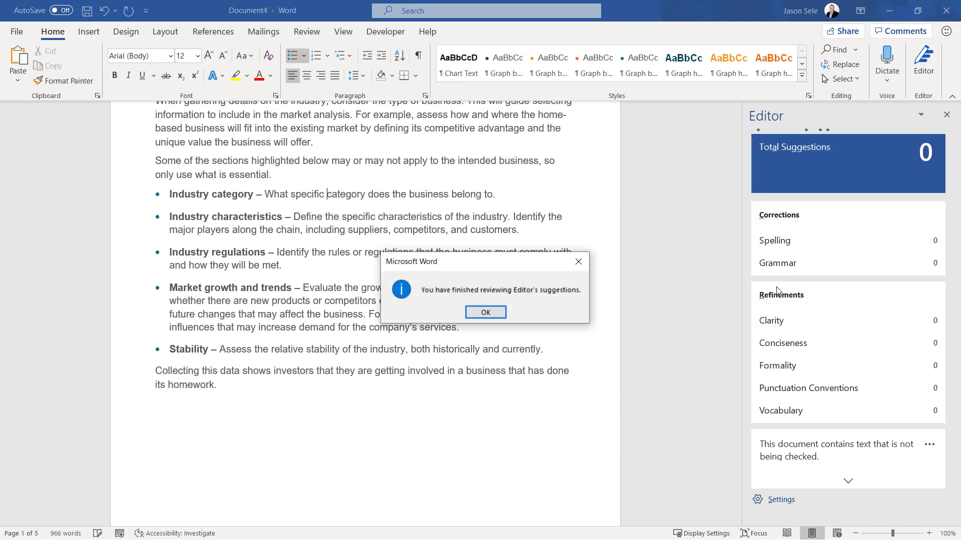
click(486, 314)
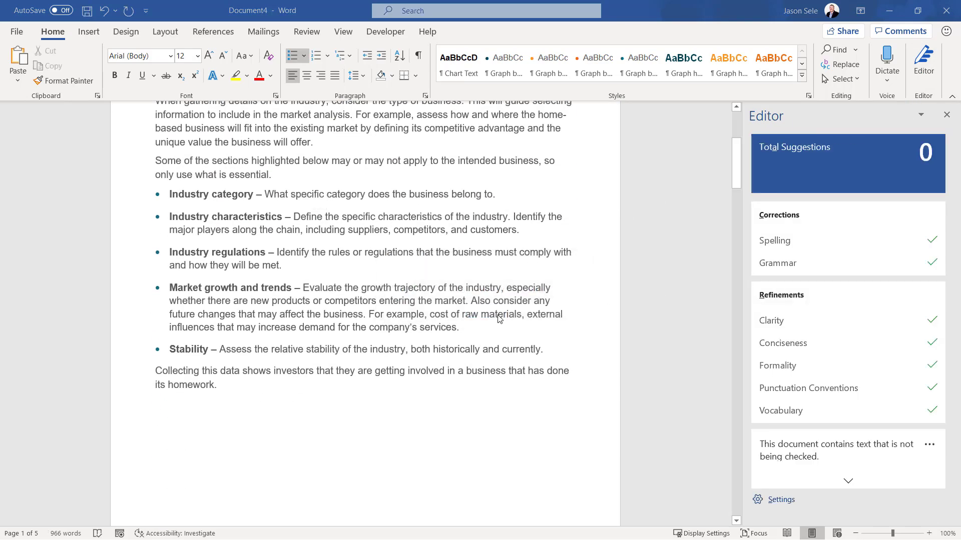
- Create the Fluid Test page with an Action Items task, assignee and due date tomorrow
click(777, 500)
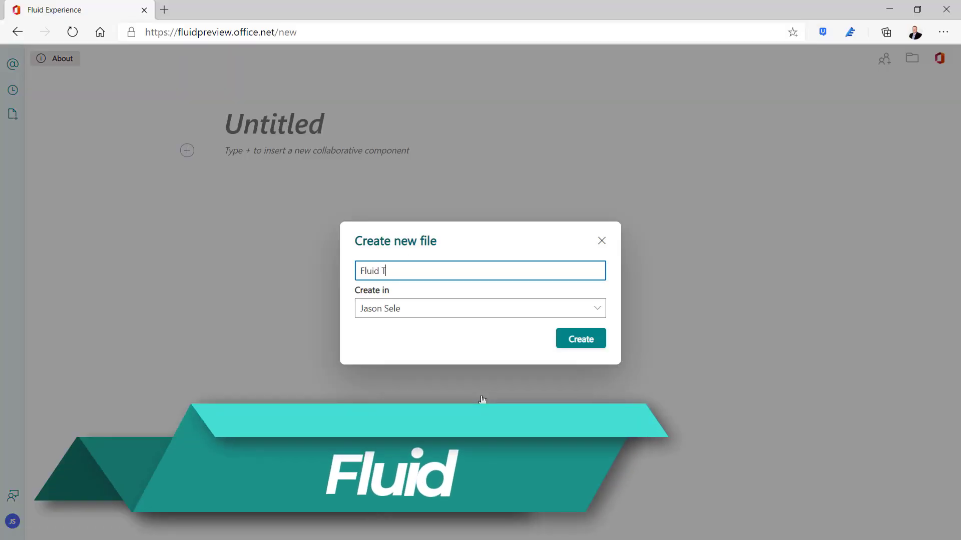
text(est)
click(580, 339)
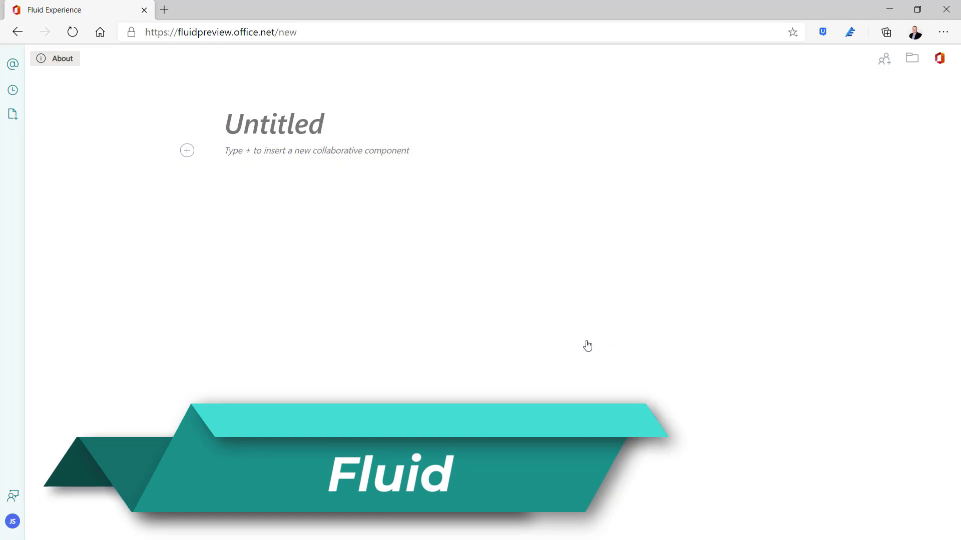
click(187, 151)
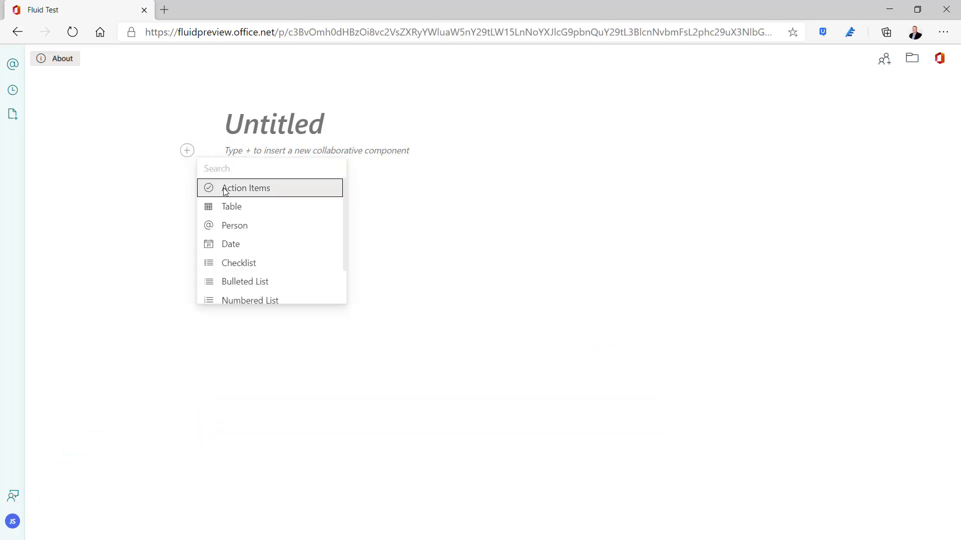
click(245, 187)
click(238, 219)
click(333, 219)
text(Task 1)
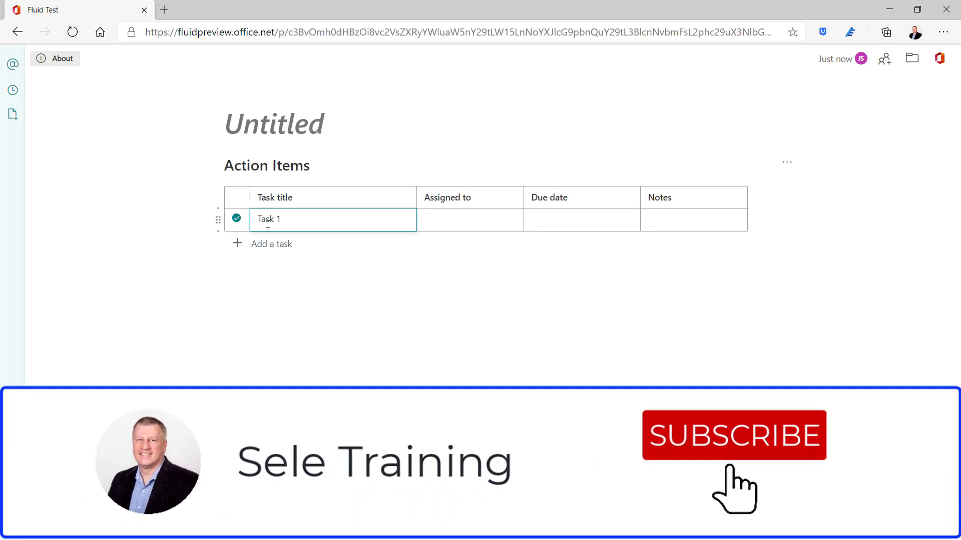
key(Tab)
text(Jason)
key(Tab)
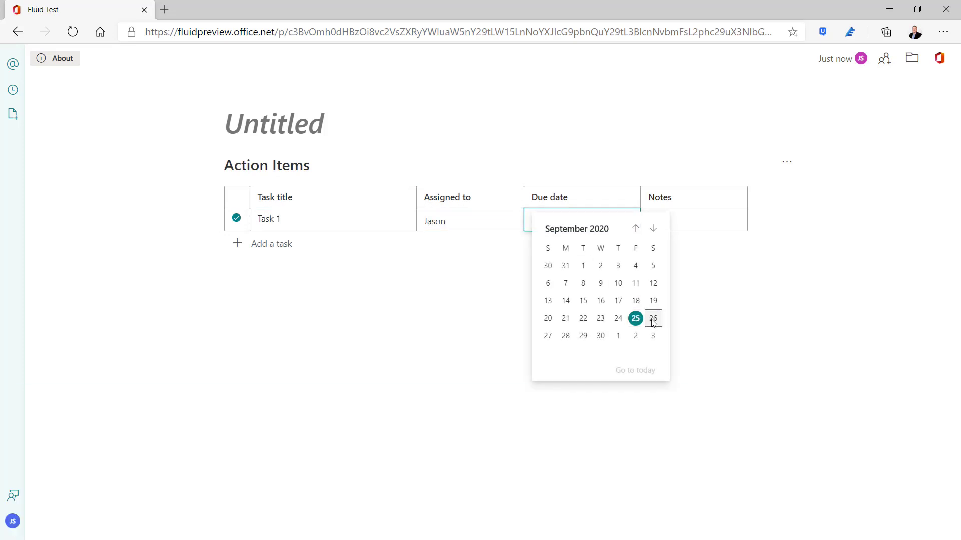
click(653, 320)
click(271, 243)
- Insert a table and enter 1, 2, 3, 4 across its first row
click(187, 290)
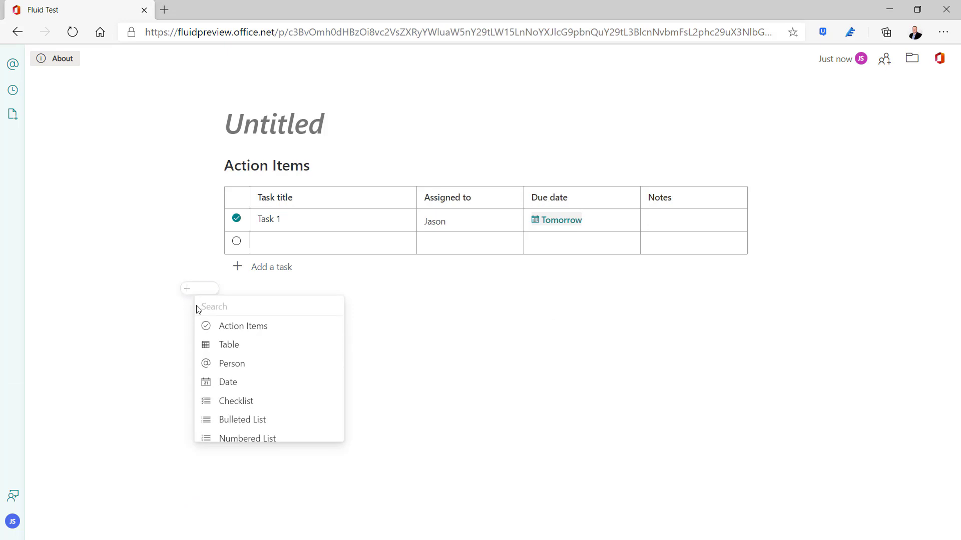
click(230, 345)
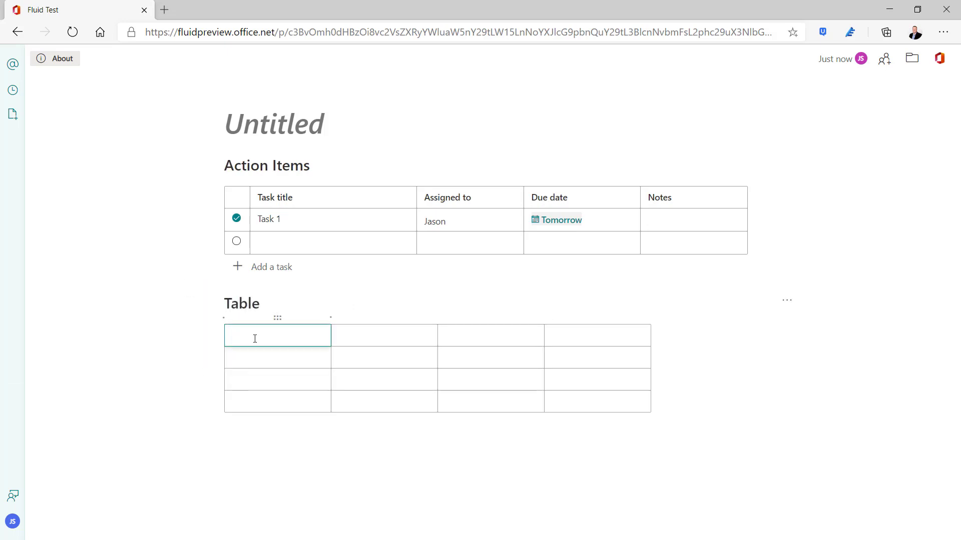
key(Tab)
text(2)
key(Tab)
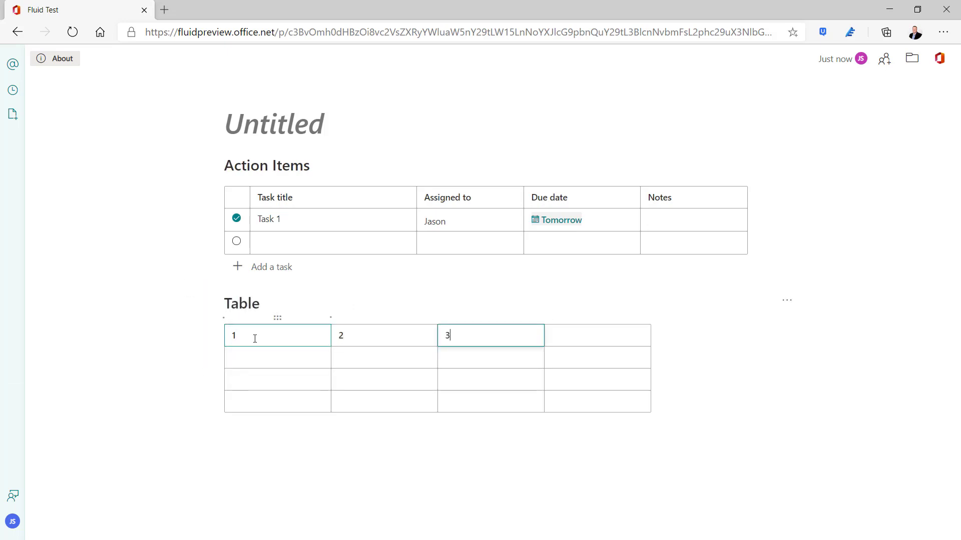
key(Tab)
text(4)
key(Tab)
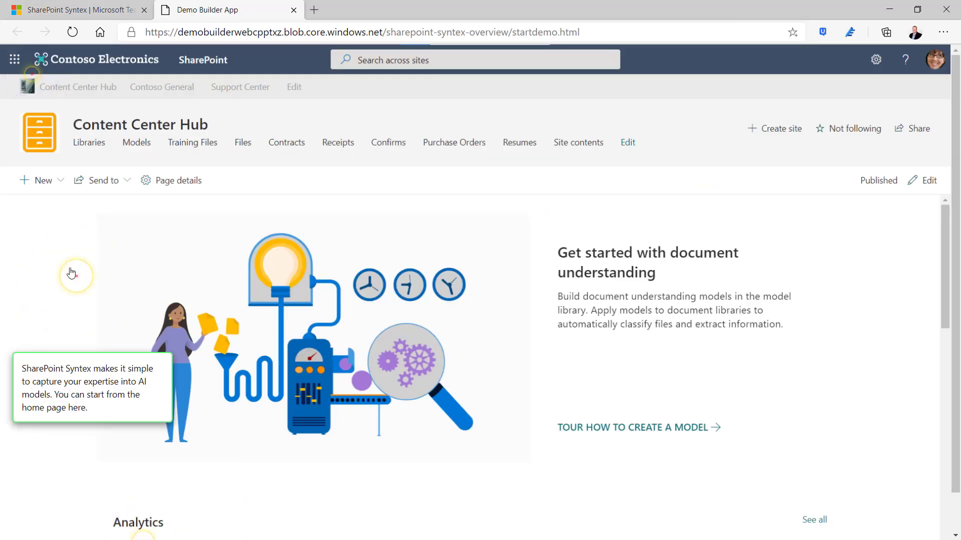
- In the Syntex demo hub, choose New > Document understanding model
click(73, 274)
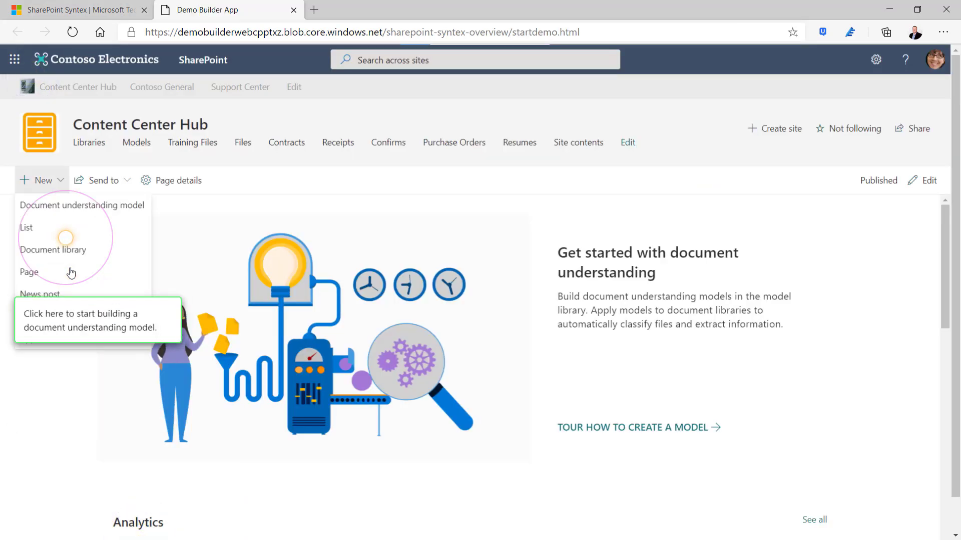
click(71, 273)
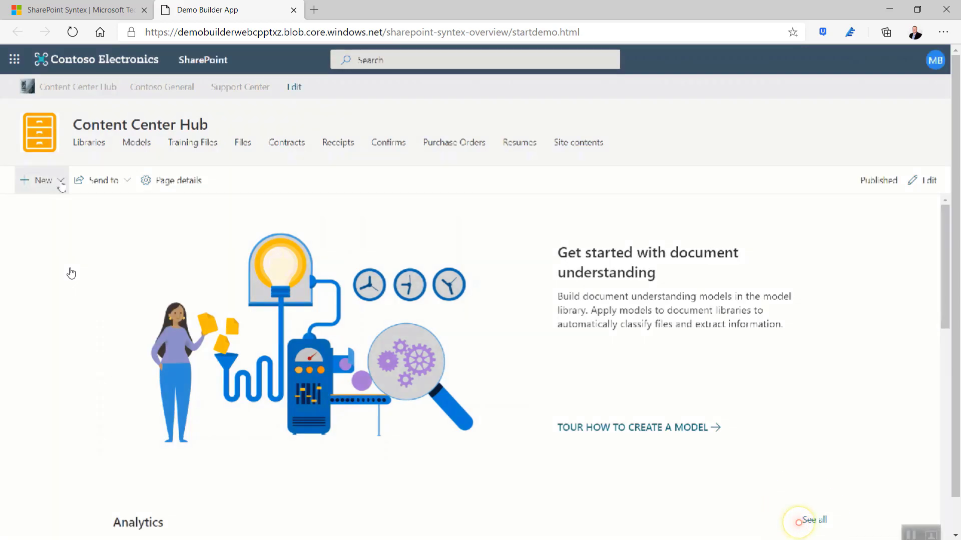
click(71, 272)
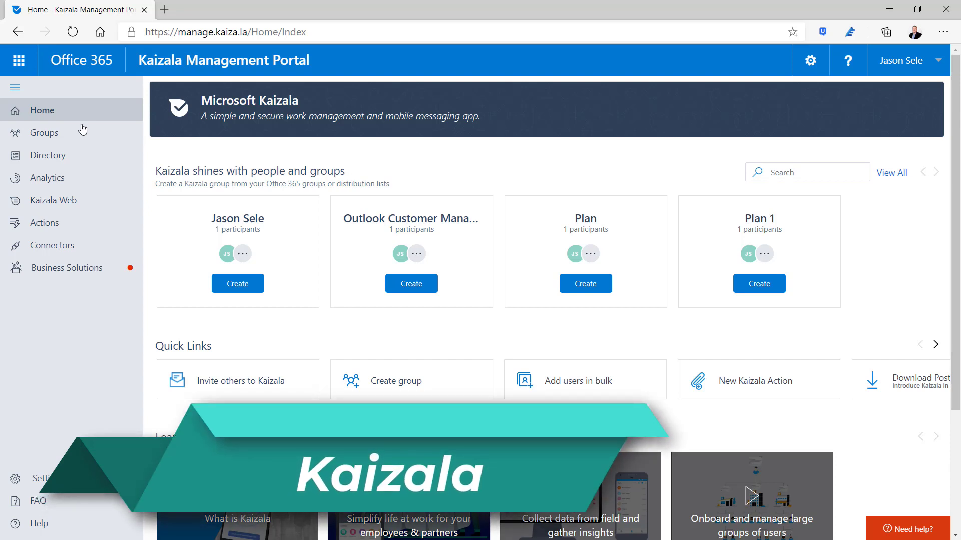
- Open Kaizala's Analytics reports page, then the Business Solutions page
click(48, 178)
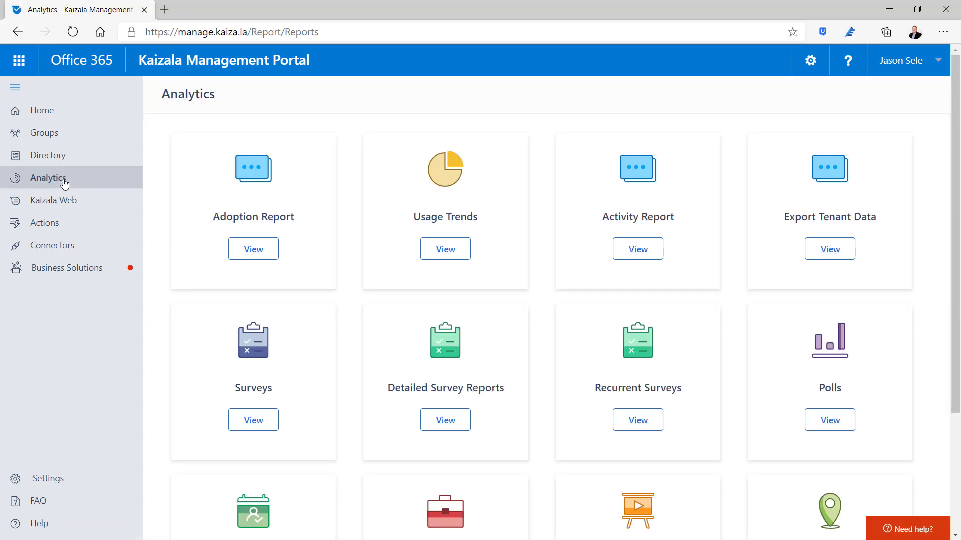
click(76, 268)
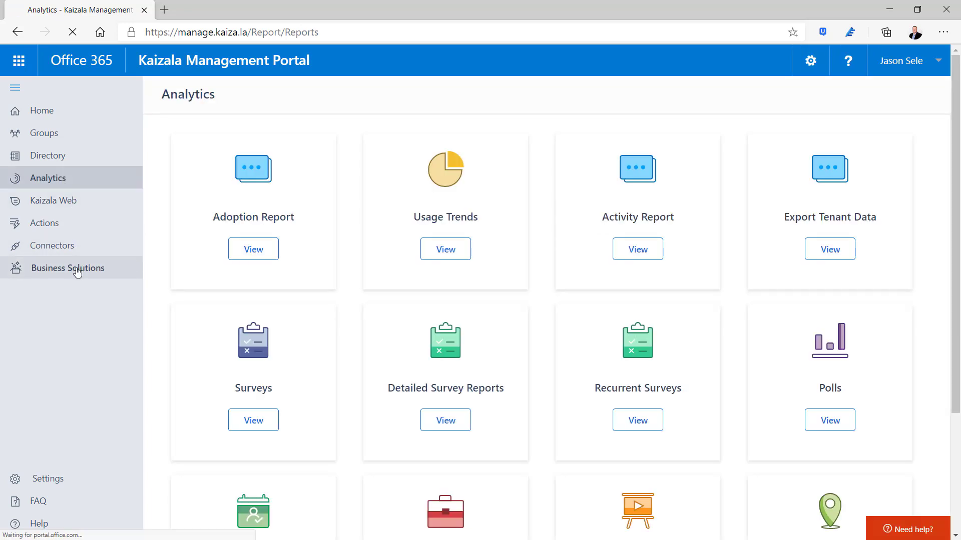